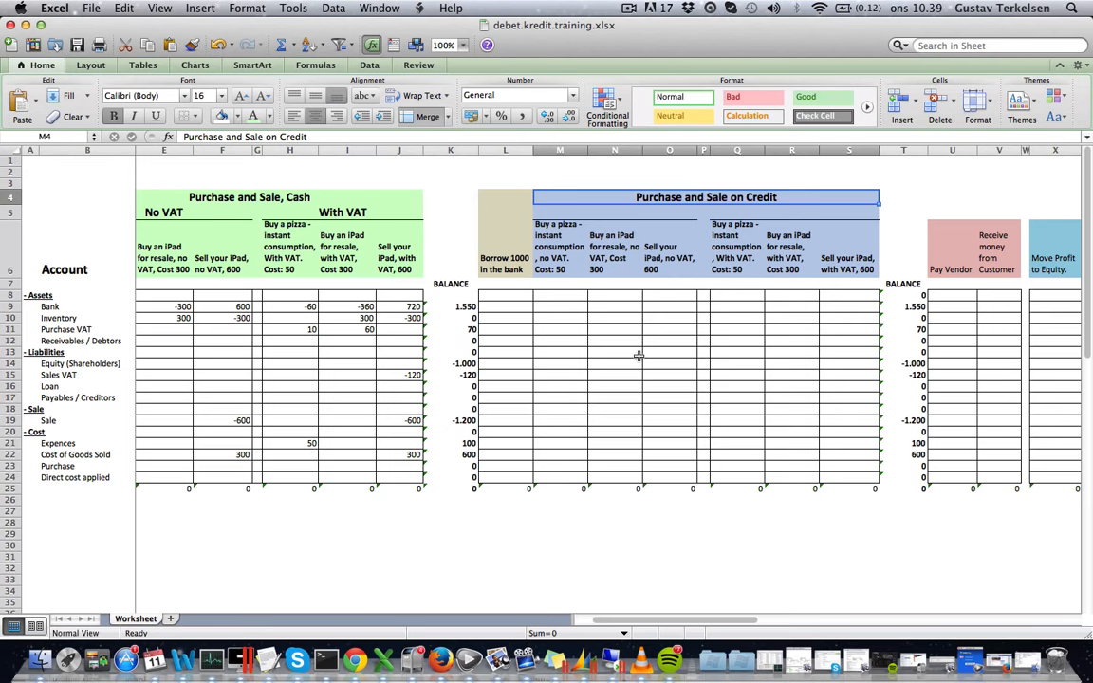
- Enter 1000 in the Bank row of the "Borrow 1000 in the bank" column
{"action": "left_click", "coordinate": [509, 263]}
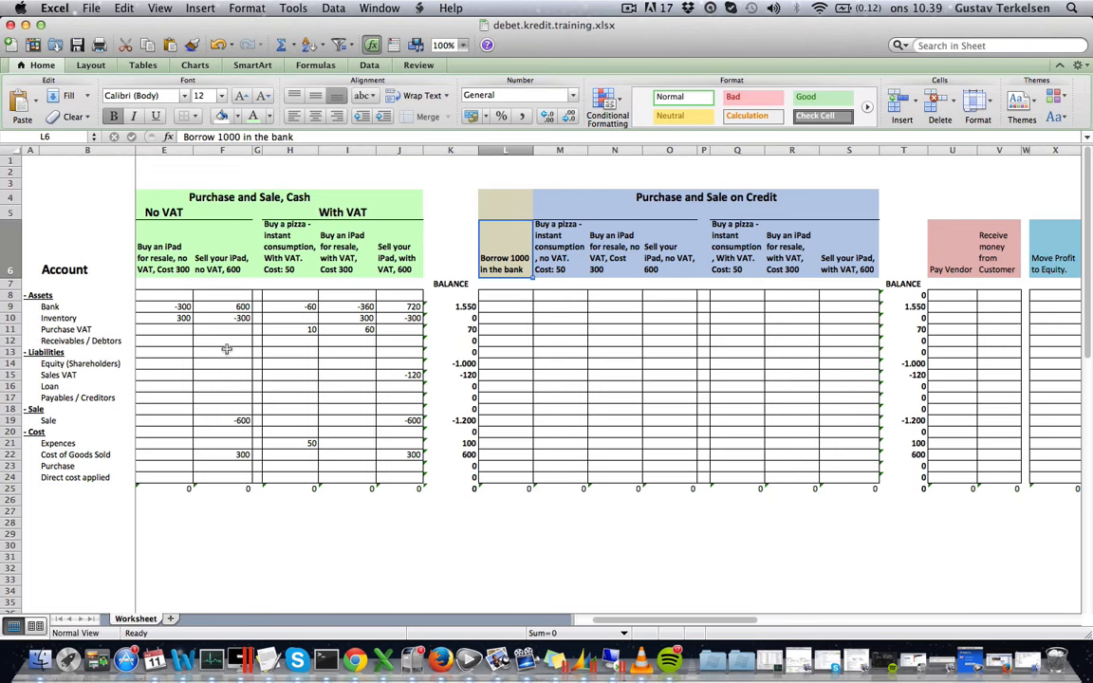
{"action": "left_click_drag", "start_coordinate": [647, 620], "coordinate": [619, 619]}
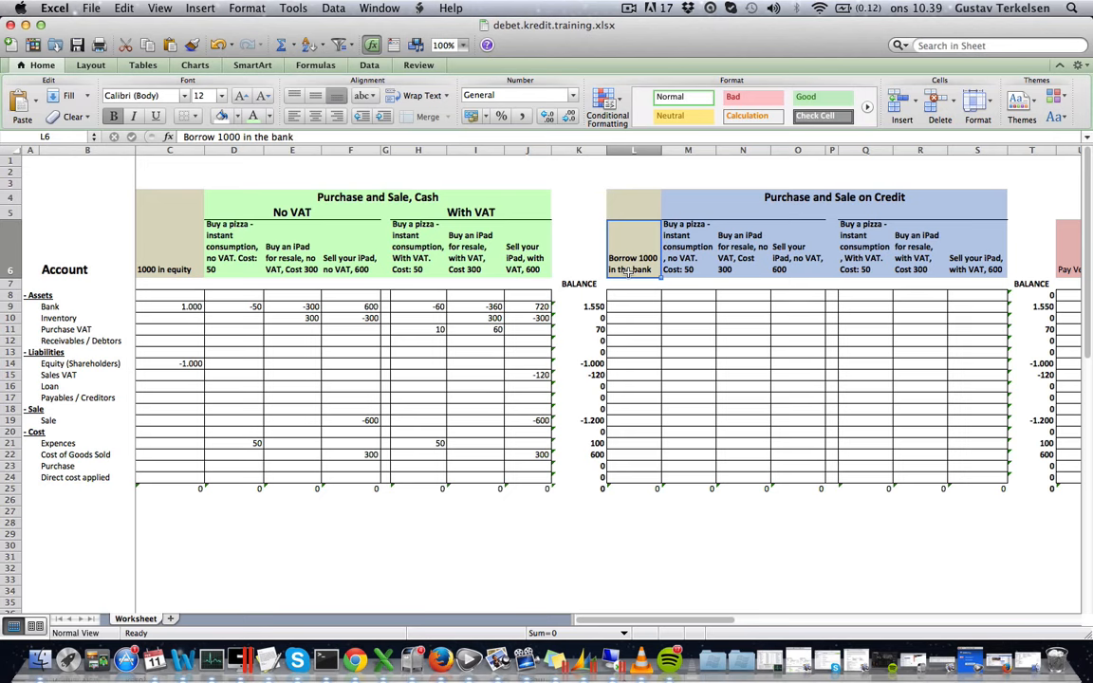
{"action": "left_click", "coordinate": [47, 307]}
{"action": "left_click", "coordinate": [648, 306]}
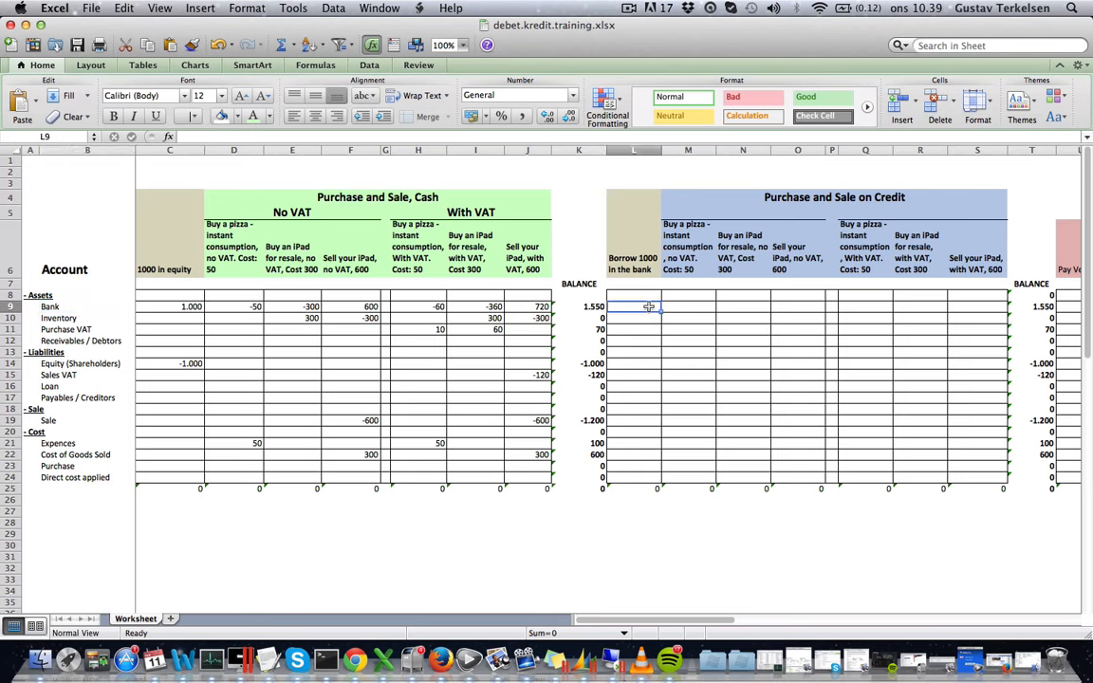
{"action": "type", "text": "1000"}
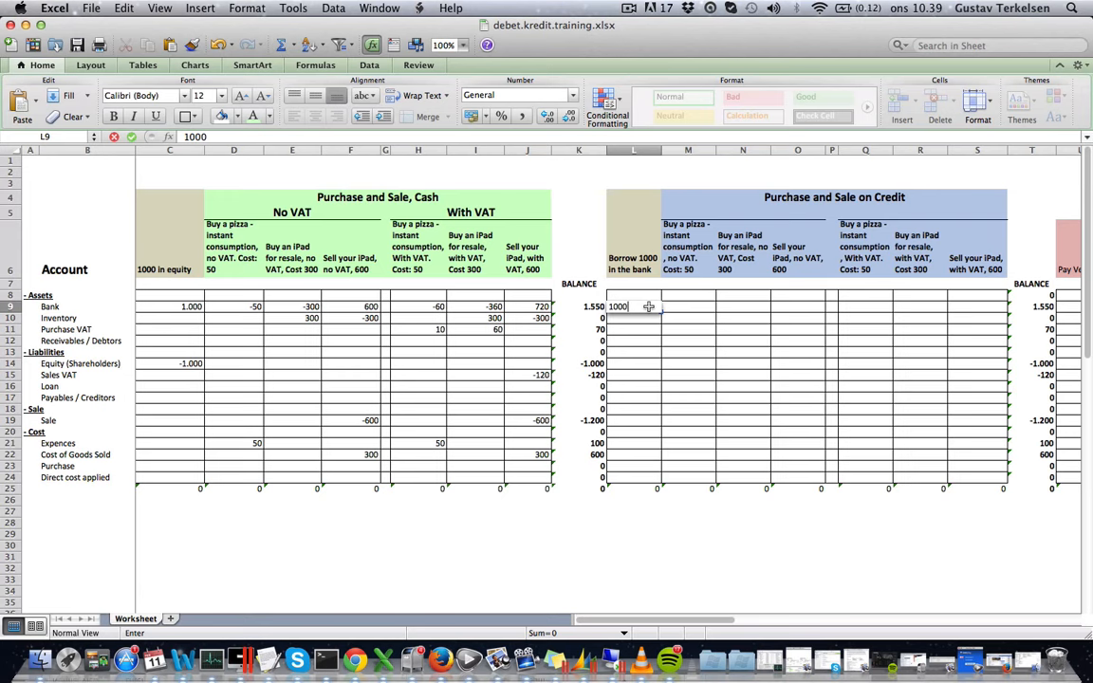
{"action": "key", "text": "Tab"}
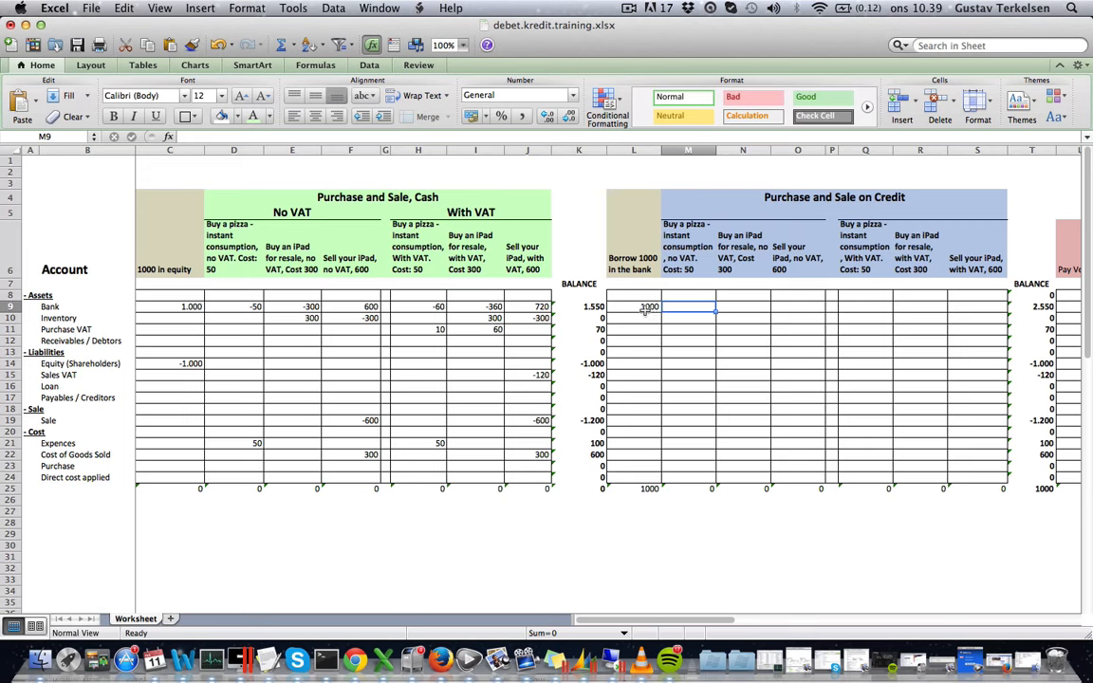
{"action": "left_click", "coordinate": [647, 307]}
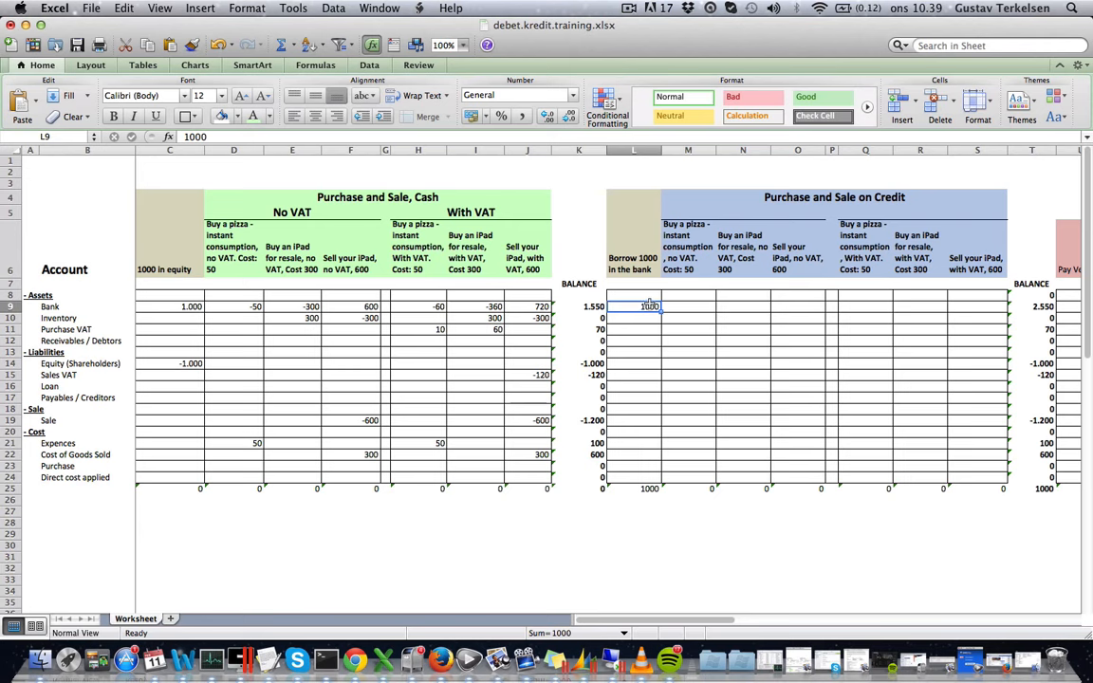
- Enter the offsetting -1000 in the Loan row of the "Borrow 1000 in the bank" column and check the Bank and Loan balances
{"action": "left_click", "coordinate": [49, 387]}
{"action": "left_click", "coordinate": [11, 386]}
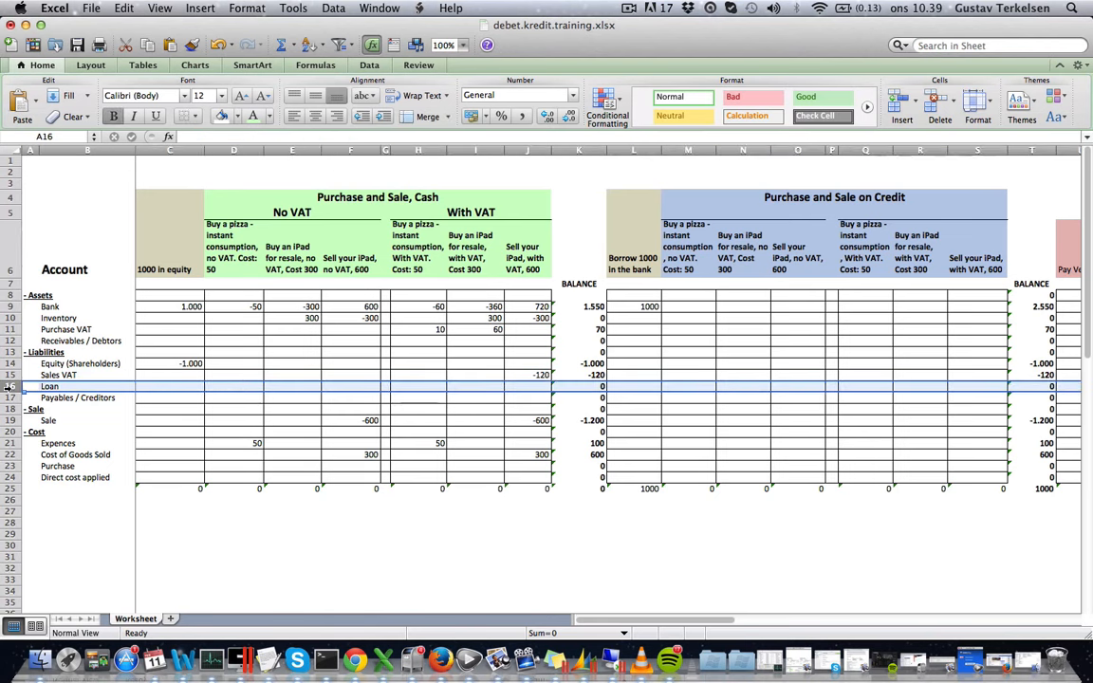
{"action": "left_click", "coordinate": [626, 387]}
{"action": "type", "text": "-"}
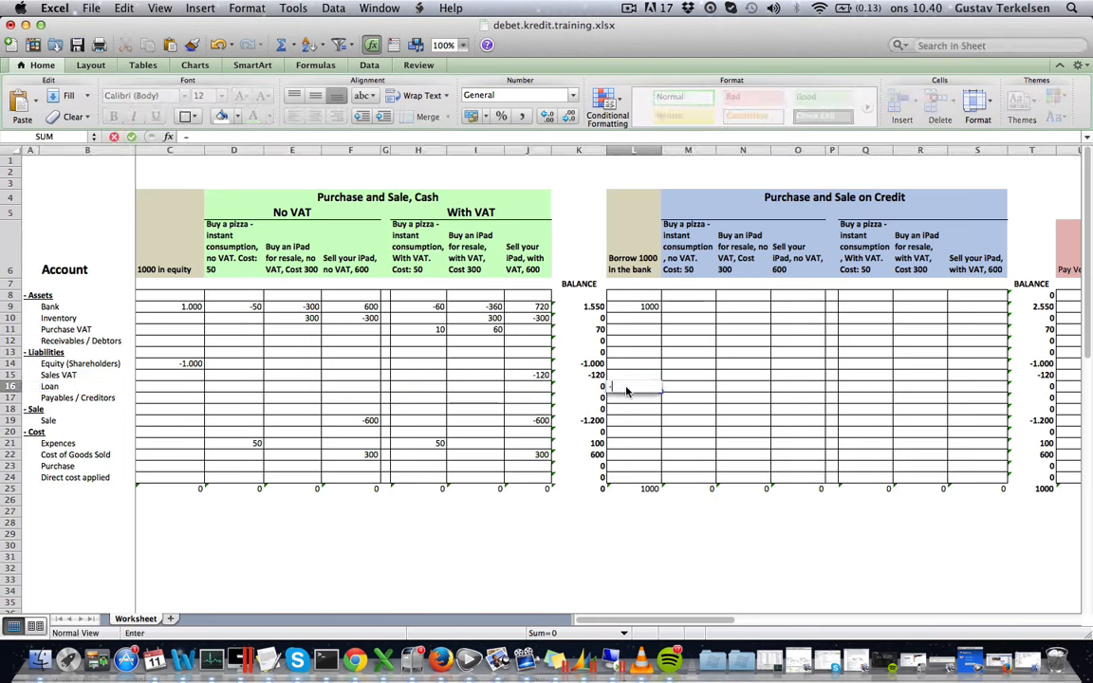
{"action": "type", "text": "1000"}
{"action": "key", "text": "Tab"}
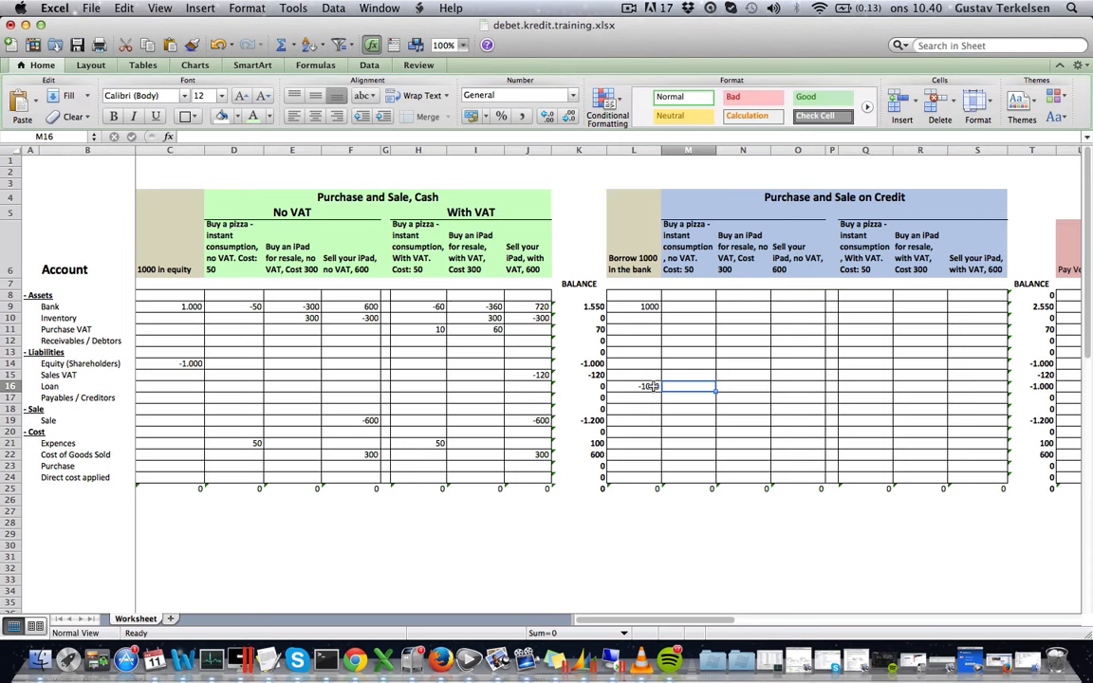
{"action": "left_click", "coordinate": [643, 308]}
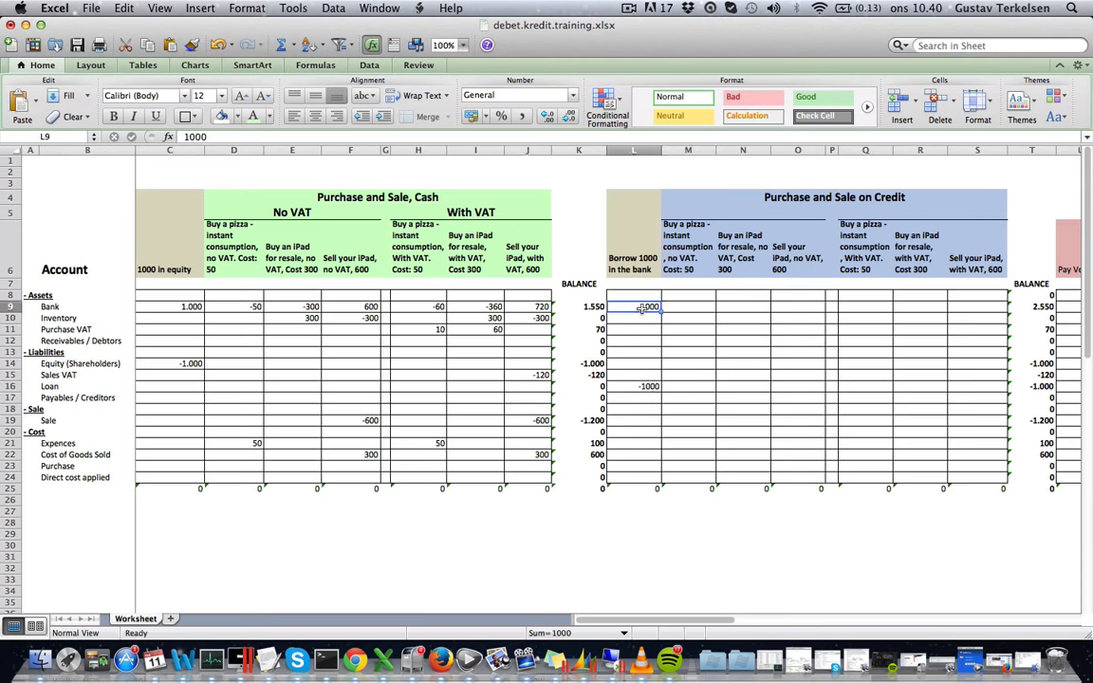
{"action": "left_click", "coordinate": [645, 385]}
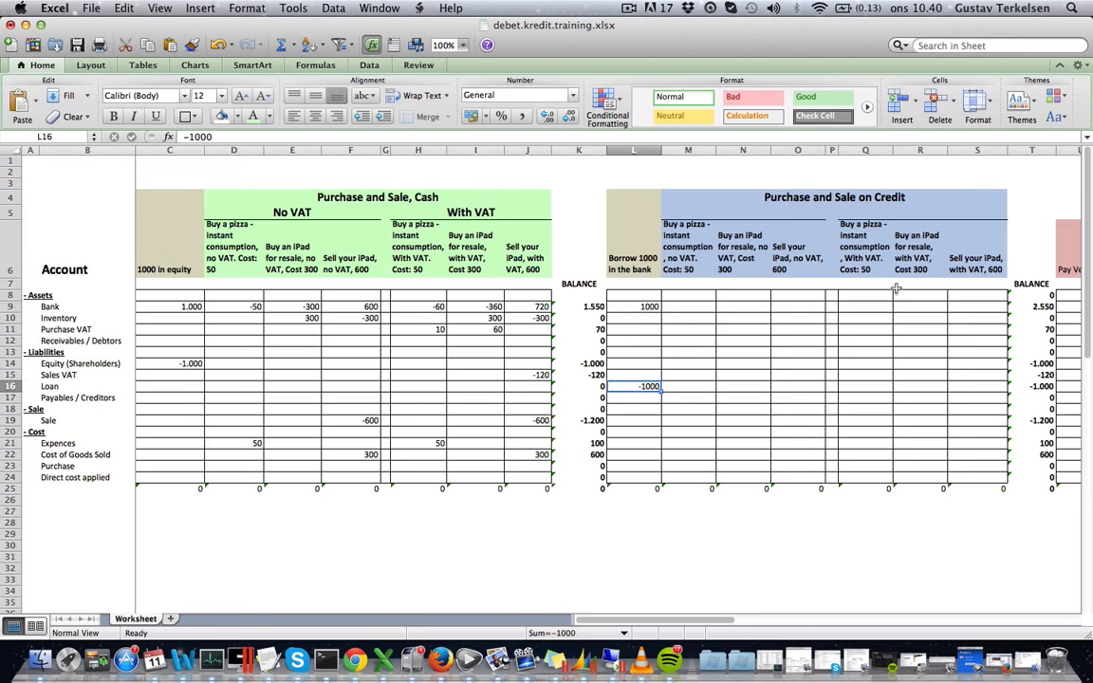
{"action": "left_click", "coordinate": [1043, 306]}
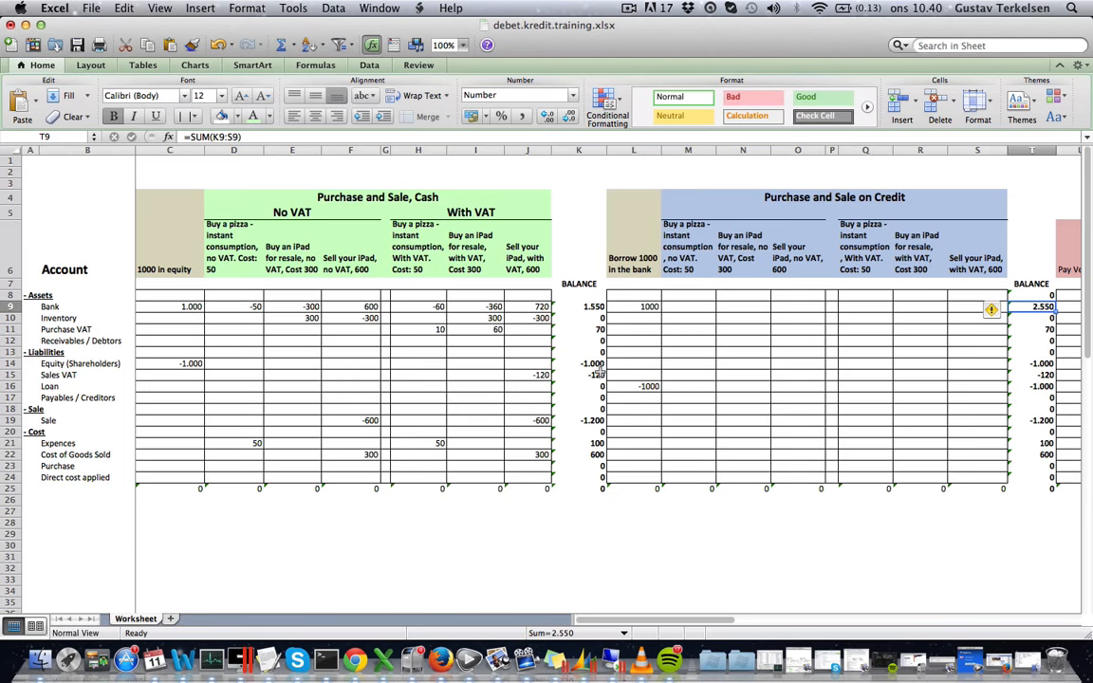
{"action": "left_click", "coordinate": [1047, 385]}
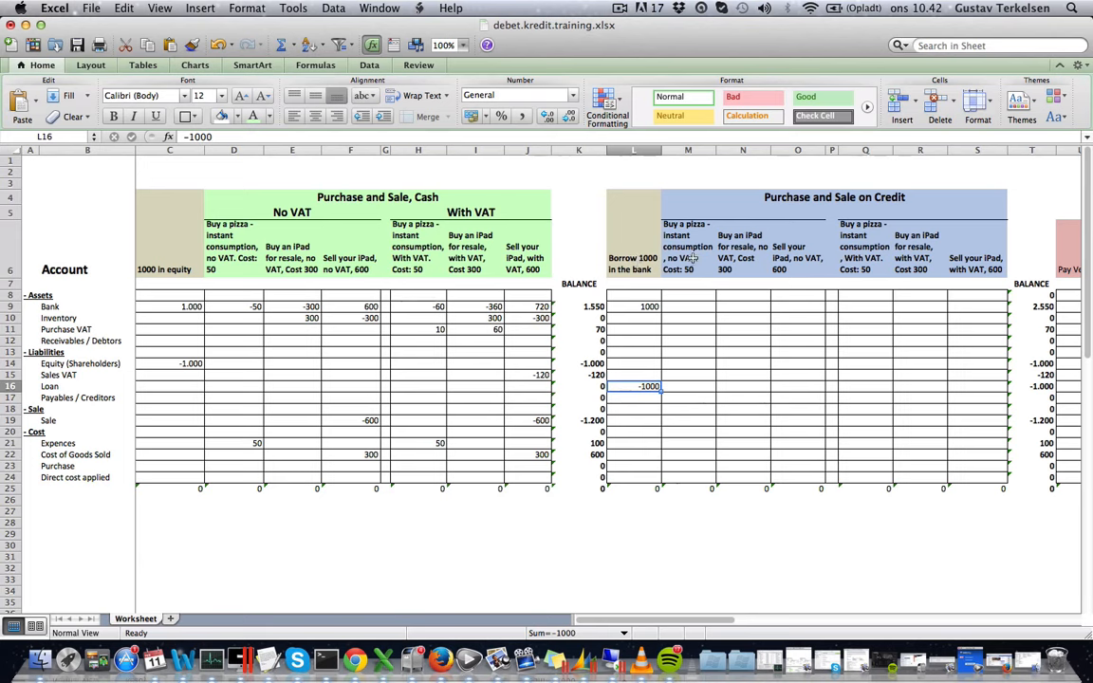
- Enter -50 in the Payables / Creditors row for the pizza bought on credit without VAT
{"action": "left_click", "coordinate": [693, 257]}
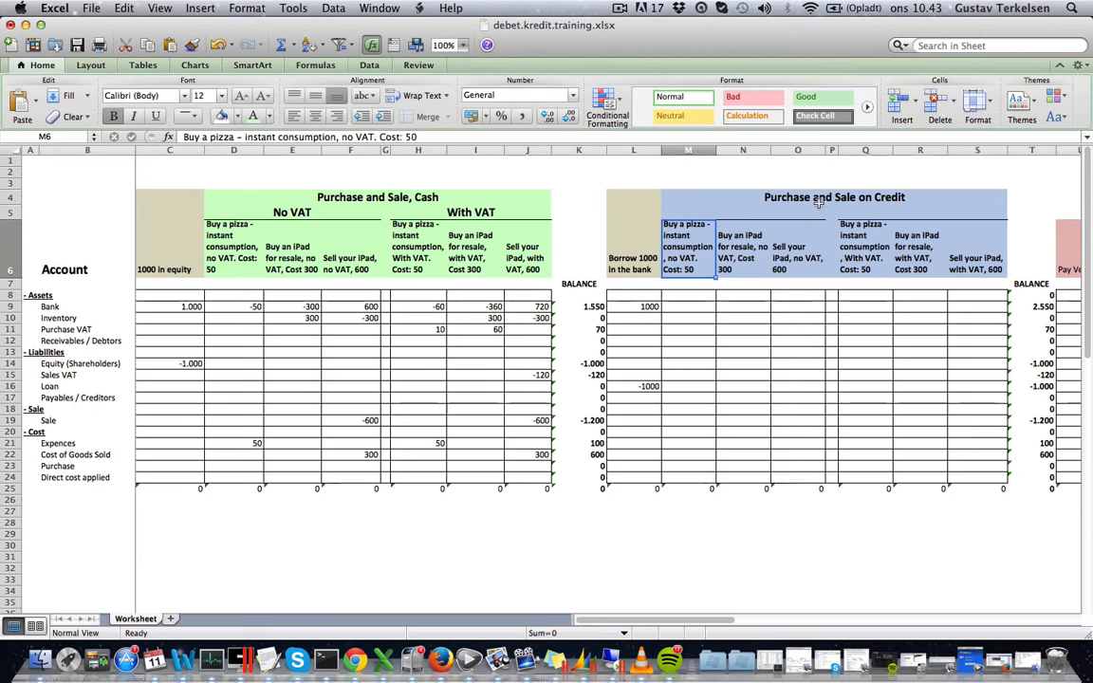
{"action": "left_click", "coordinate": [736, 190]}
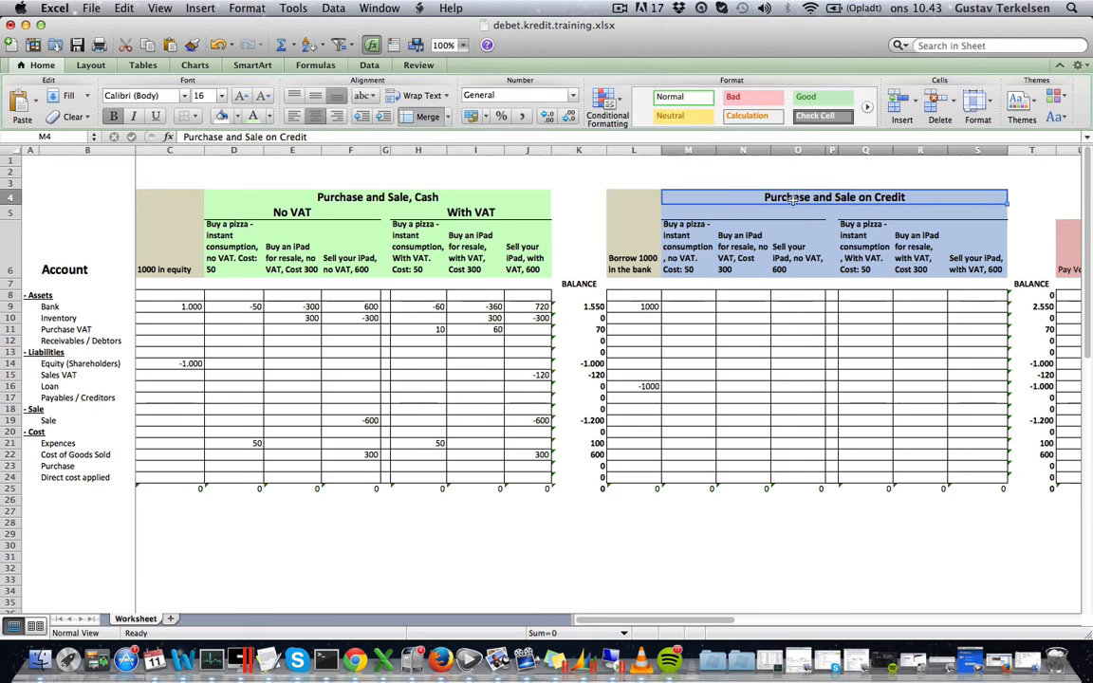
{"action": "left_click", "coordinate": [688, 251]}
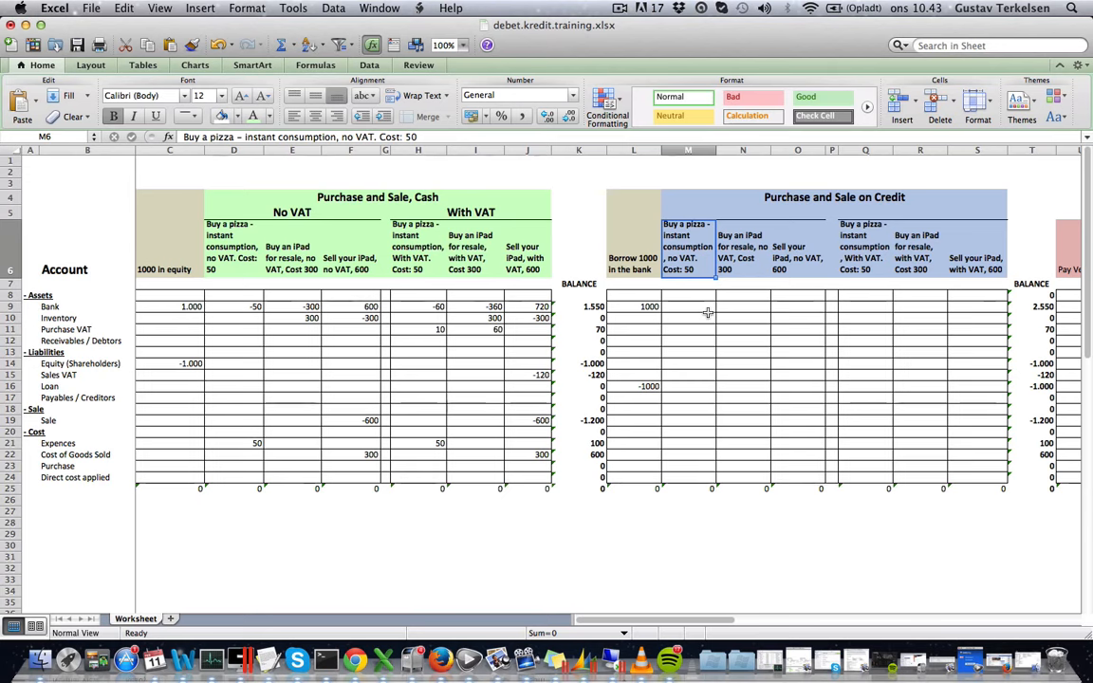
{"action": "left_click", "coordinate": [56, 318]}
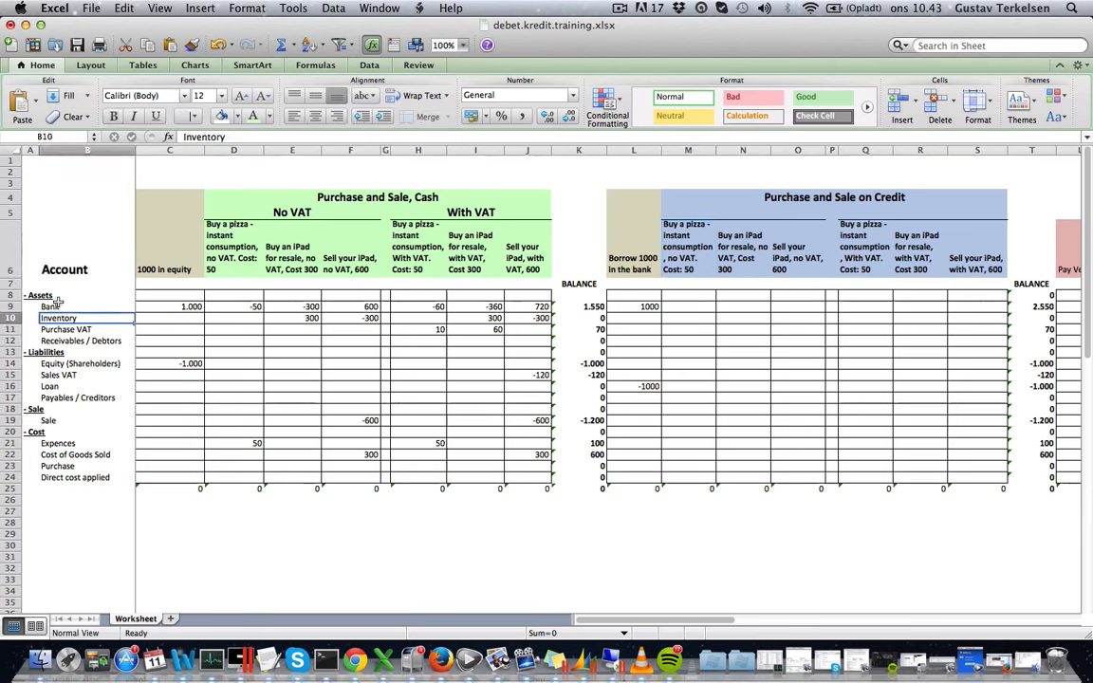
{"action": "left_click", "coordinate": [57, 306]}
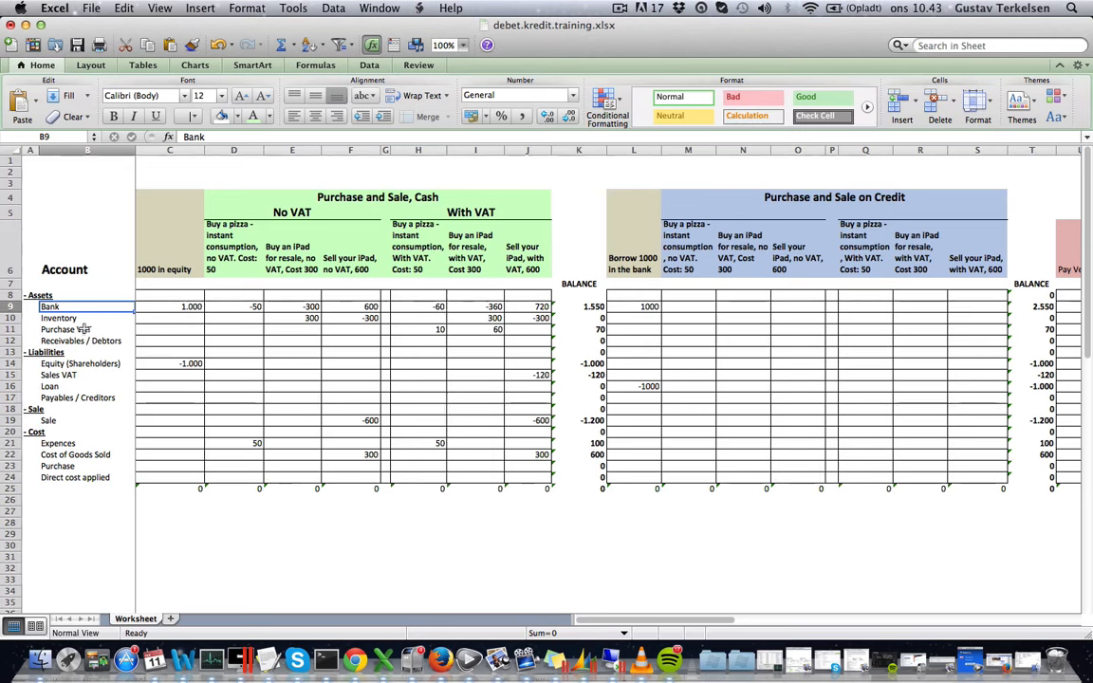
{"action": "left_click", "coordinate": [55, 397]}
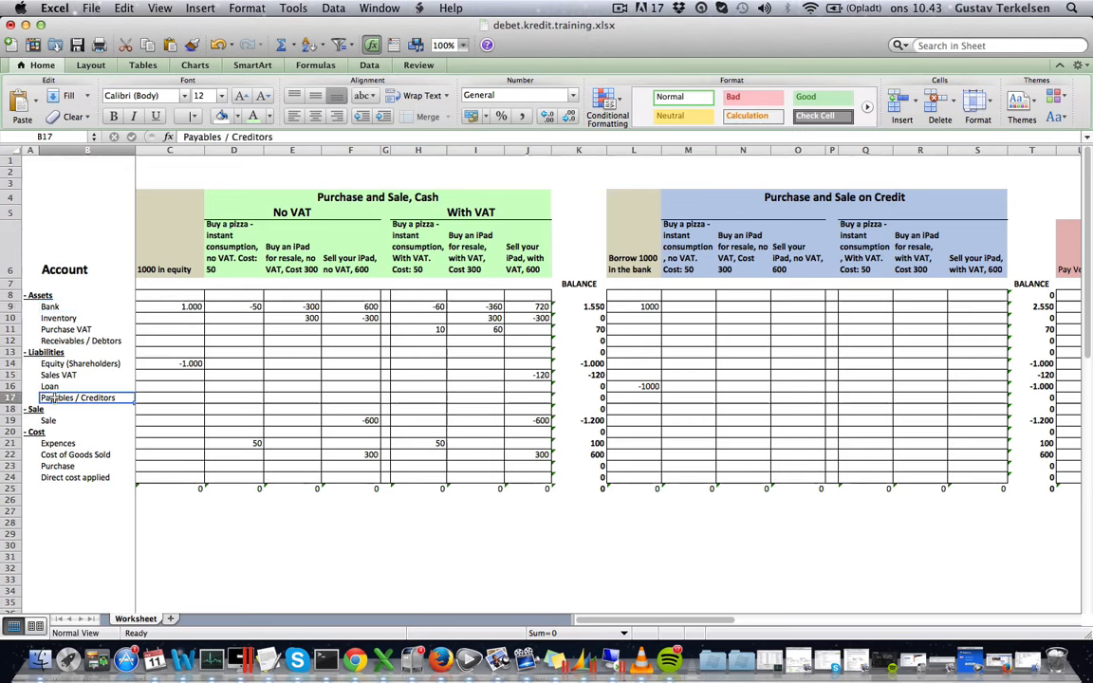
{"action": "left_click", "coordinate": [689, 397]}
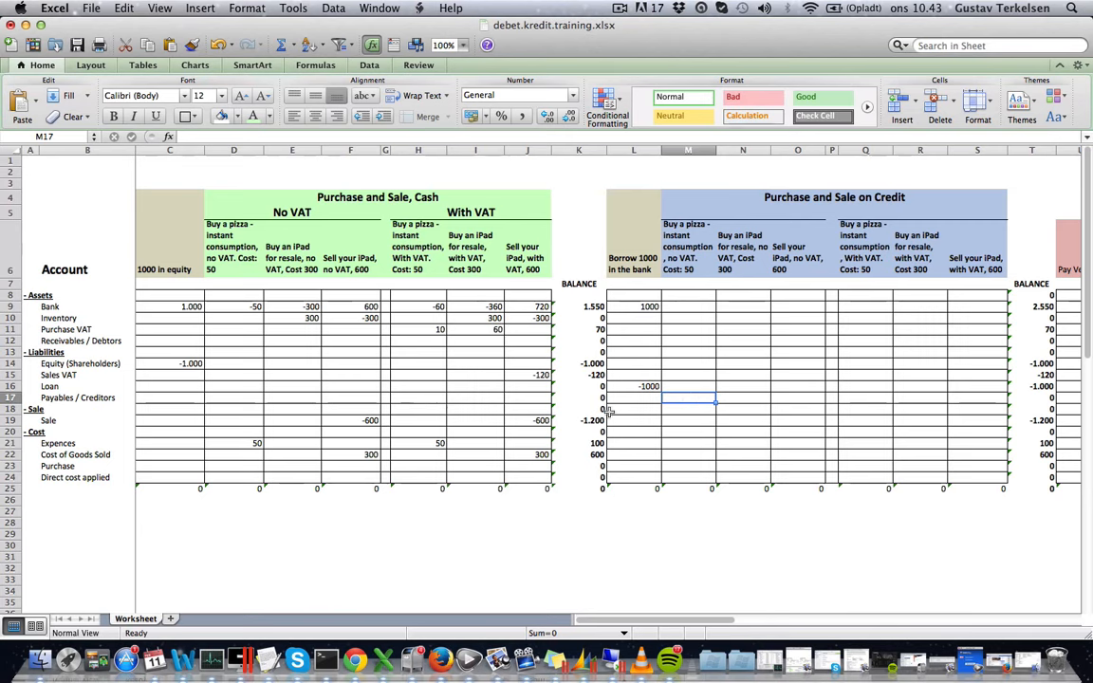
{"action": "left_click", "coordinate": [107, 397]}
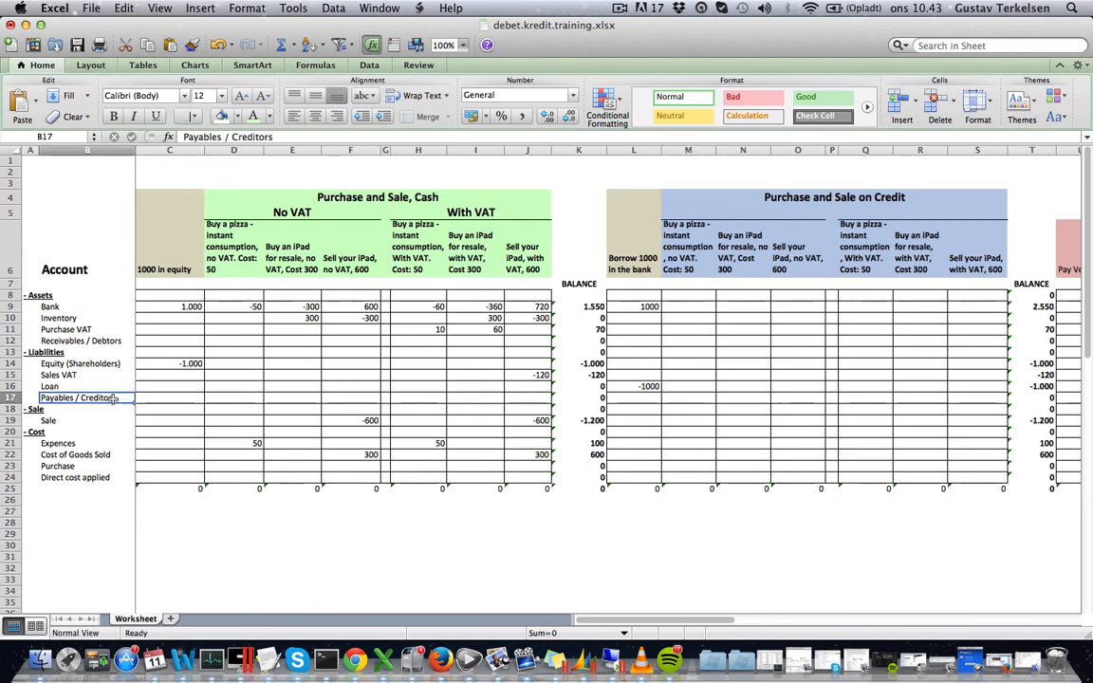
{"action": "left_click", "coordinate": [686, 399]}
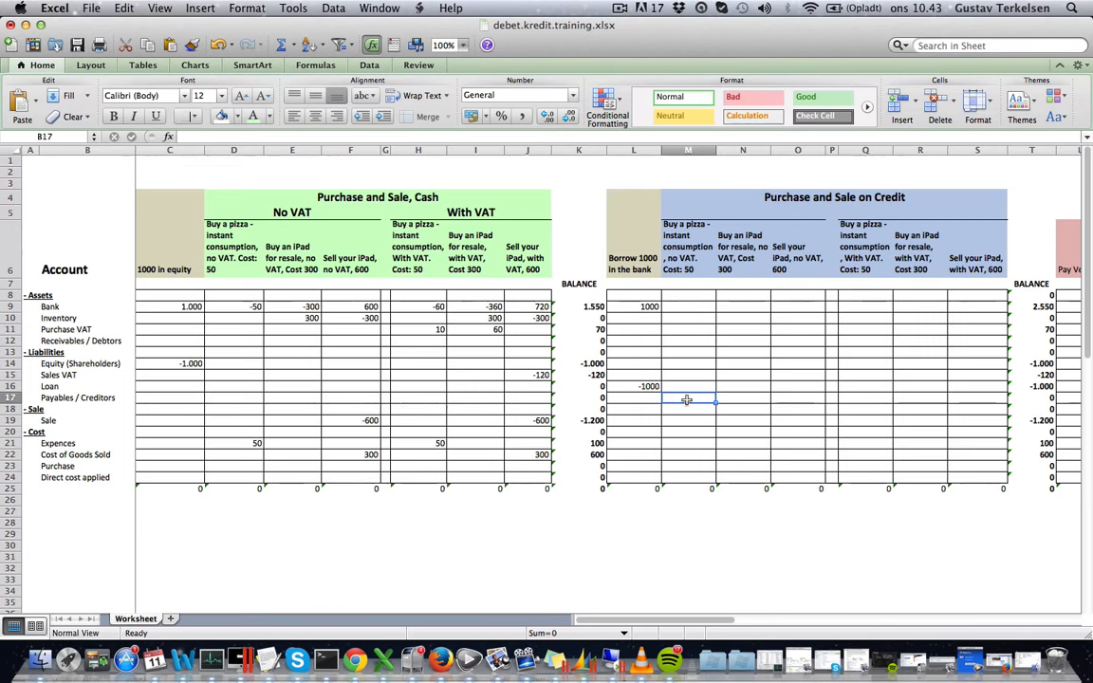
{"action": "left_click_drag", "start_coordinate": [629, 623], "coordinate": [652, 618]}
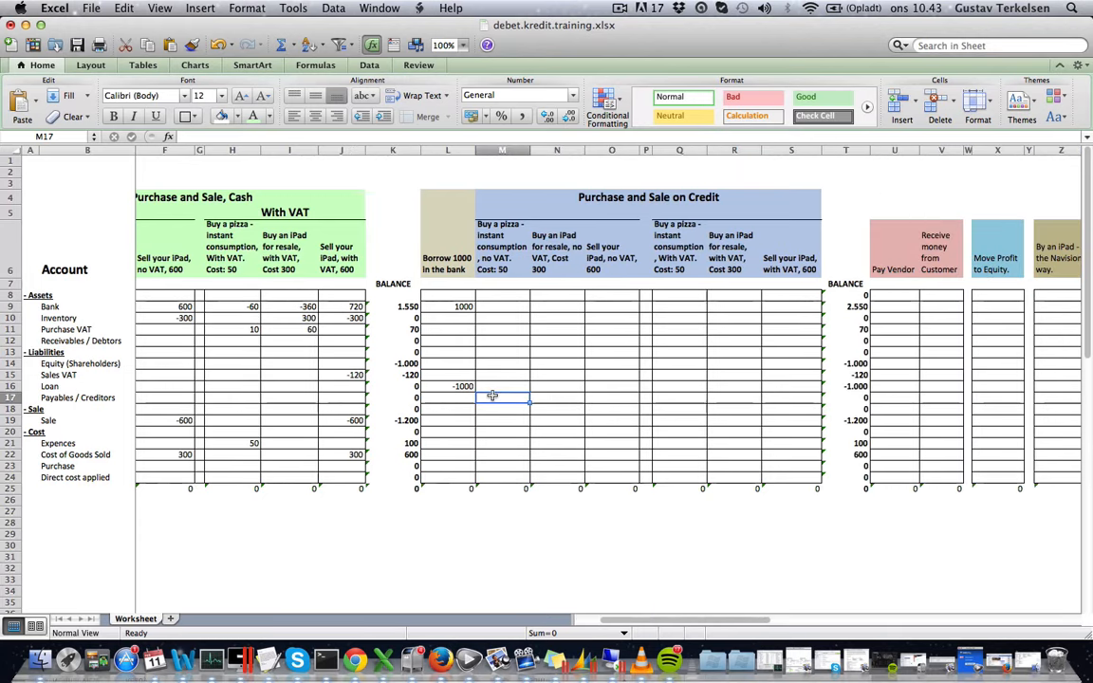
{"action": "type", "text": "="}
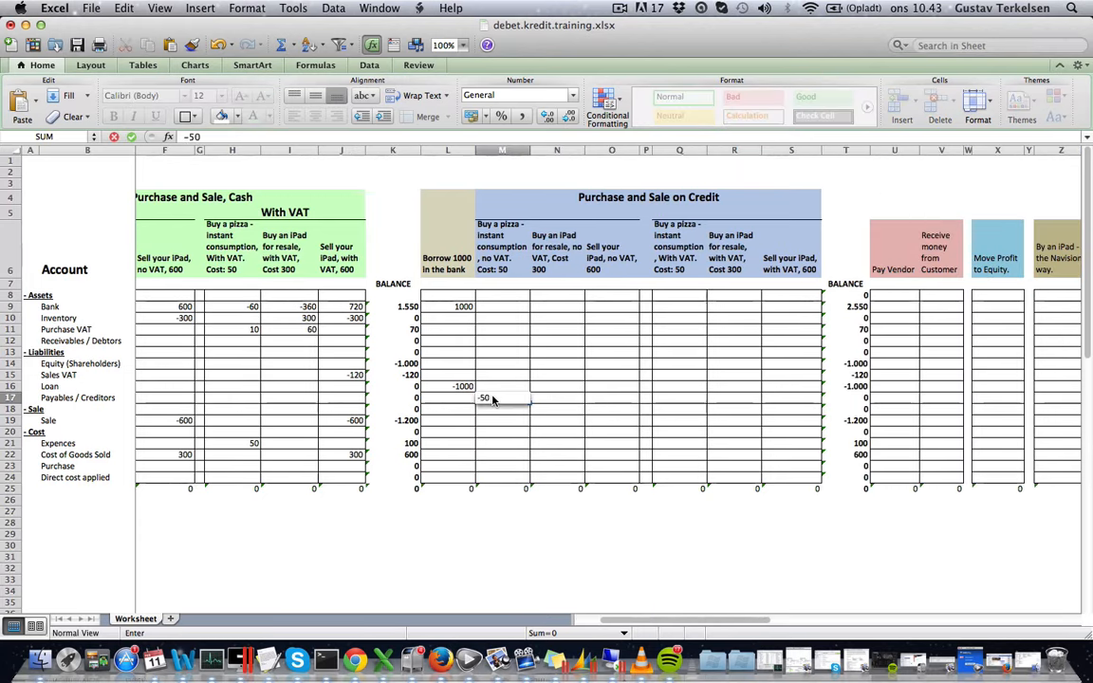
{"action": "type", "text": "50"}
{"action": "key", "text": "Tab"}
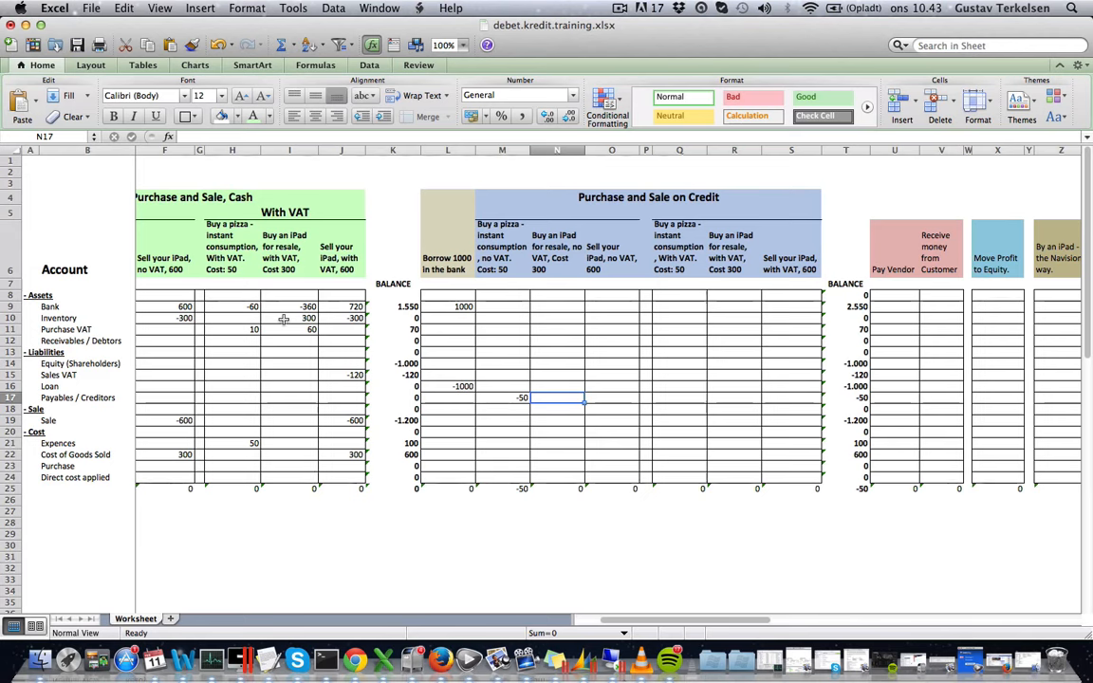
- Enter the offsetting 50 in the Expences row for the pizza bought on credit without VAT
{"action": "mouse_move", "coordinate": [512, 398]}
{"action": "left_mouse_down"}
{"action": "mouse_move", "coordinate": [505, 306]}
{"action": "mouse_move", "coordinate": [510, 397]}
{"action": "left_mouse_up"}
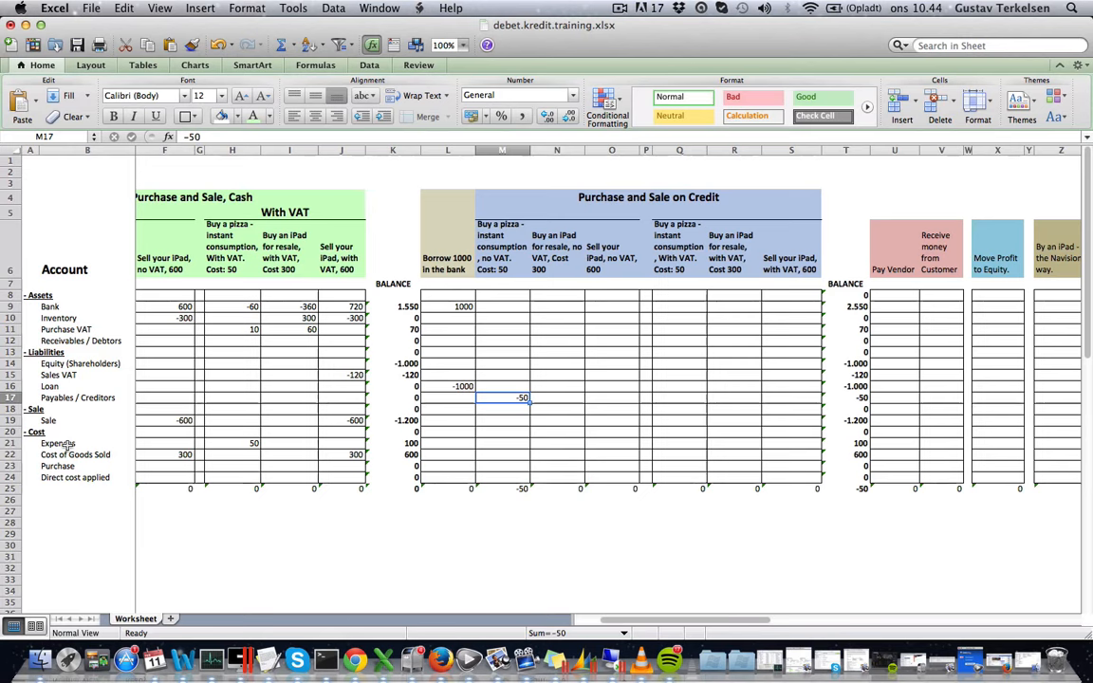
{"action": "left_click", "coordinate": [59, 365]}
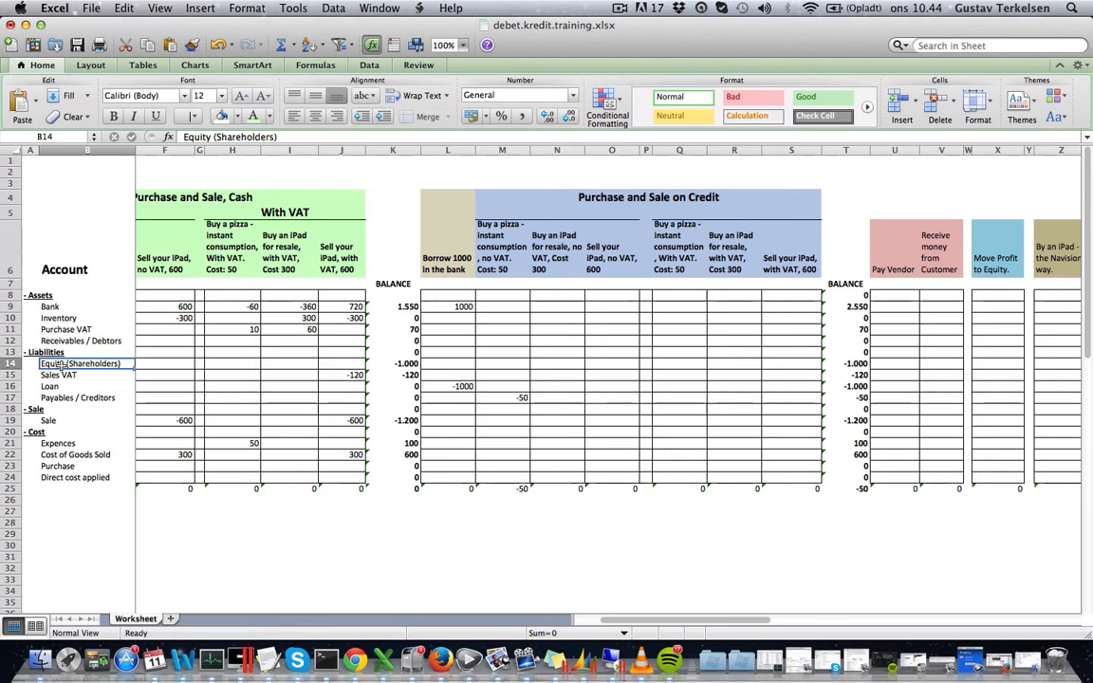
{"action": "left_click", "coordinate": [69, 444]}
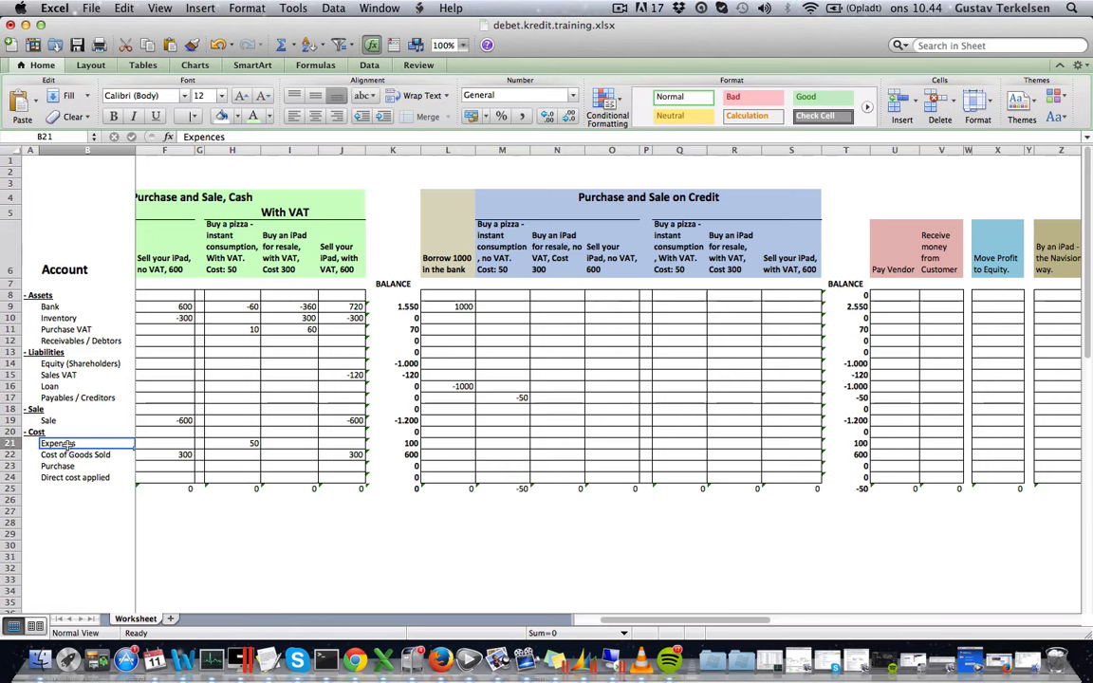
{"action": "left_click", "coordinate": [507, 444]}
{"action": "type", "text": "50"}
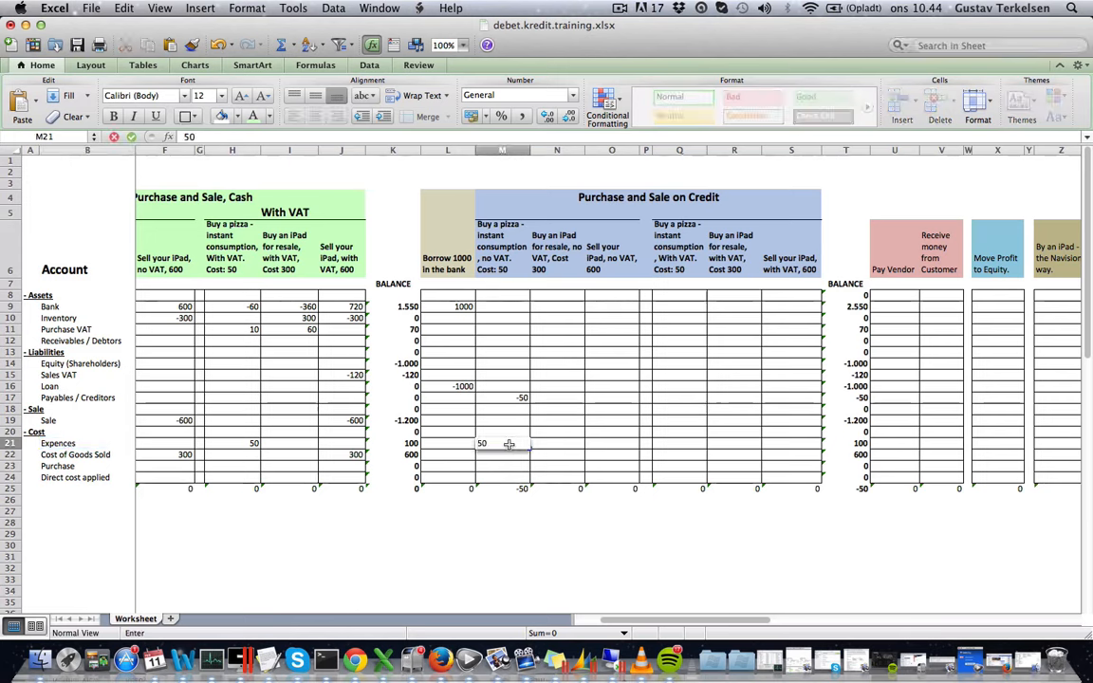
{"action": "key", "text": "Tab"}
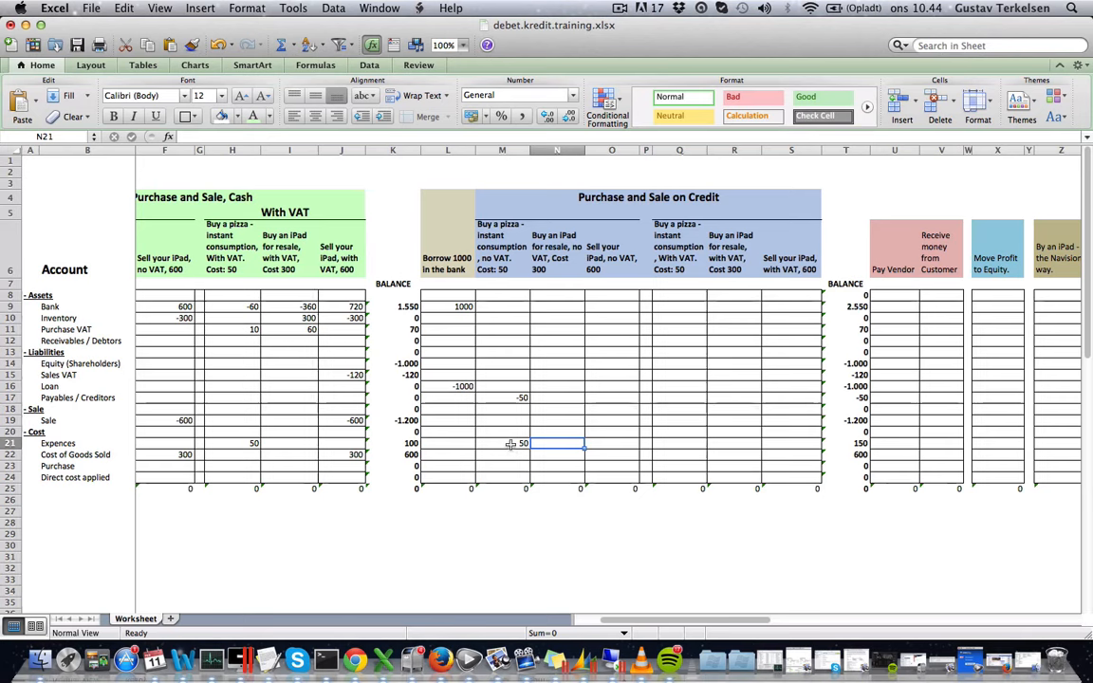
- Review the credit pizza purchase's Expences and Payables / Creditors entries and the borrowed amount in the Bank row
{"action": "left_click", "coordinate": [510, 443]}
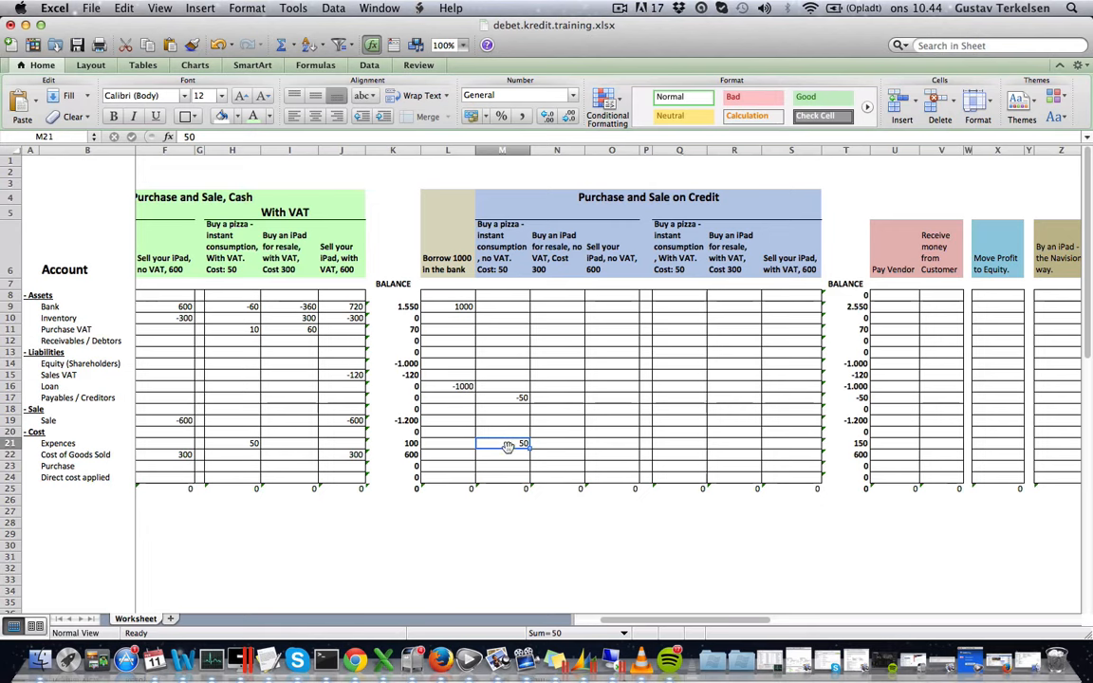
{"action": "left_click_drag", "start_coordinate": [514, 444], "coordinate": [520, 476]}
{"action": "left_click", "coordinate": [517, 443]}
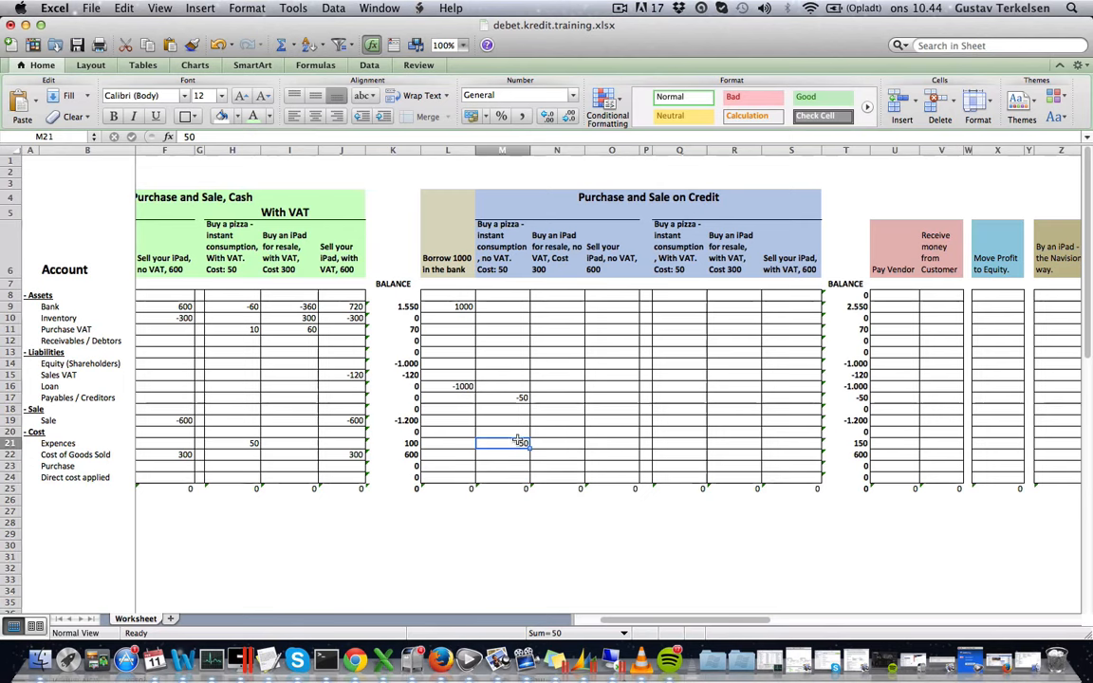
{"action": "left_click", "coordinate": [516, 421]}
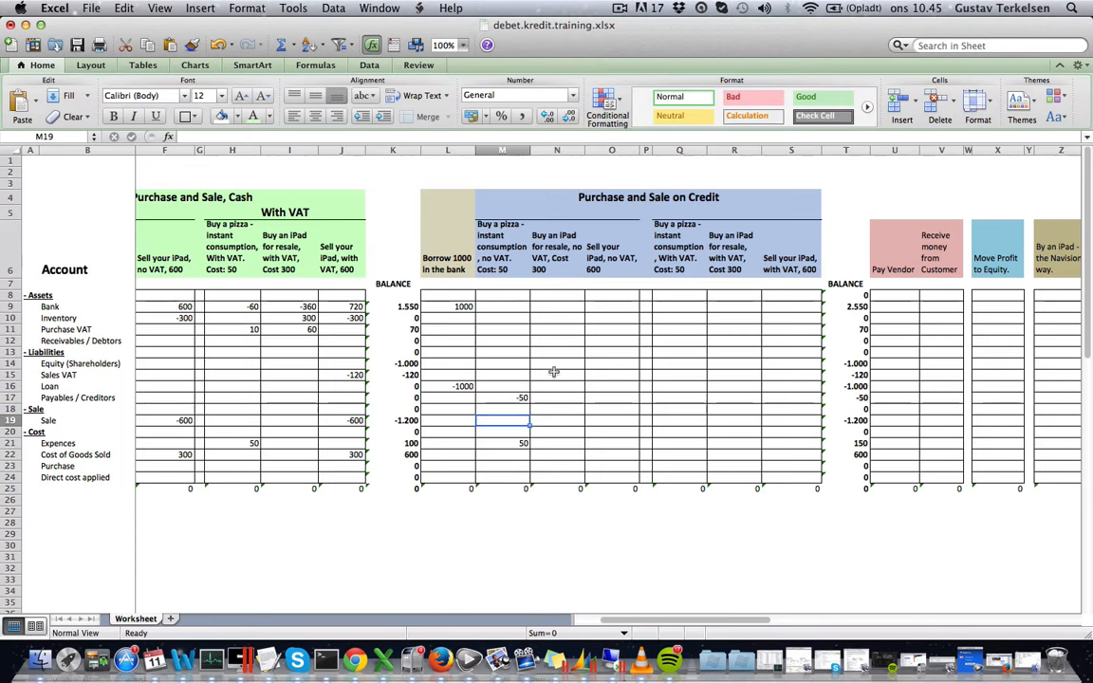
{"action": "left_click", "coordinate": [520, 396]}
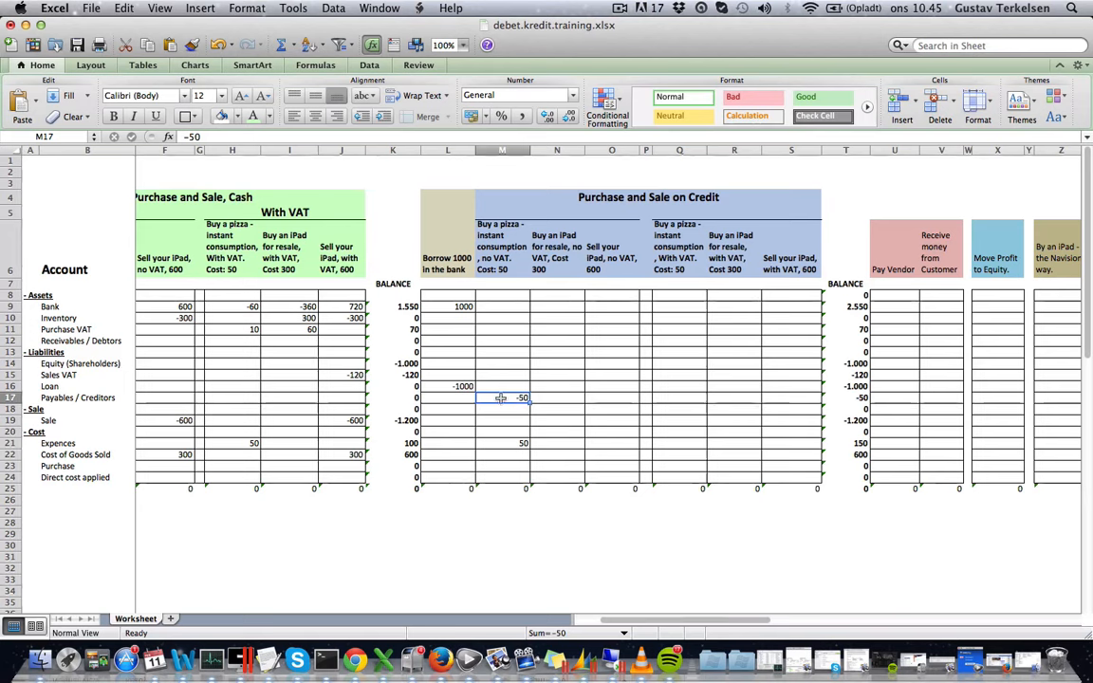
{"action": "left_click", "coordinate": [464, 306]}
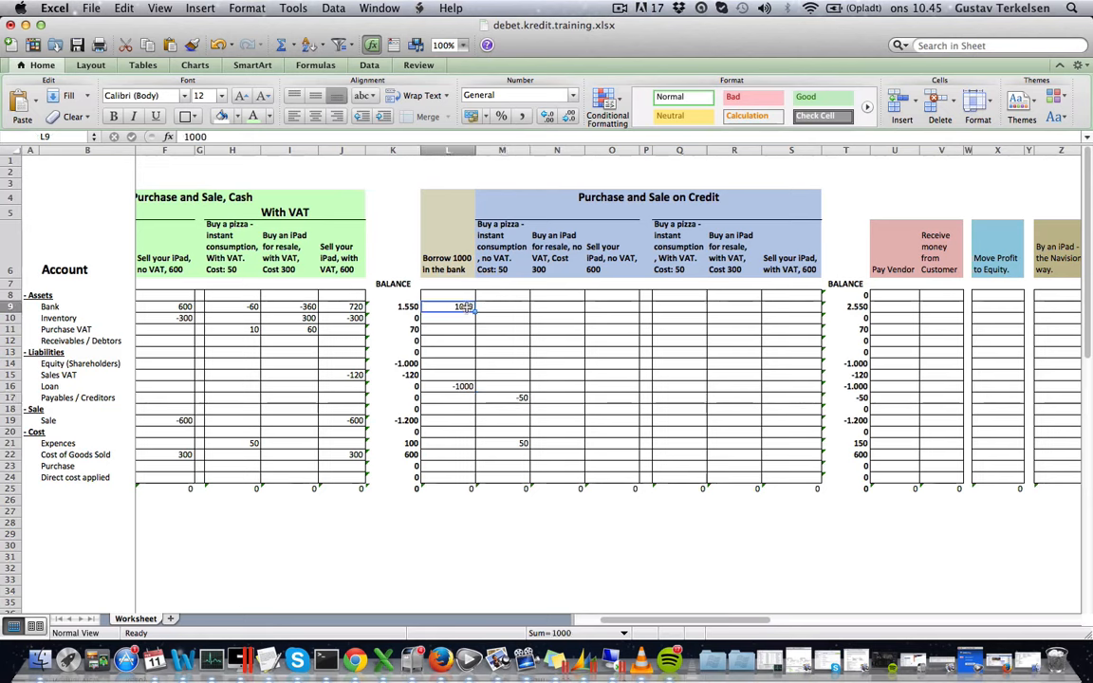
- Enter -300 in the Payables / Creditors row for the iPad bought on credit for resale without VAT
{"action": "left_click", "coordinate": [515, 341]}
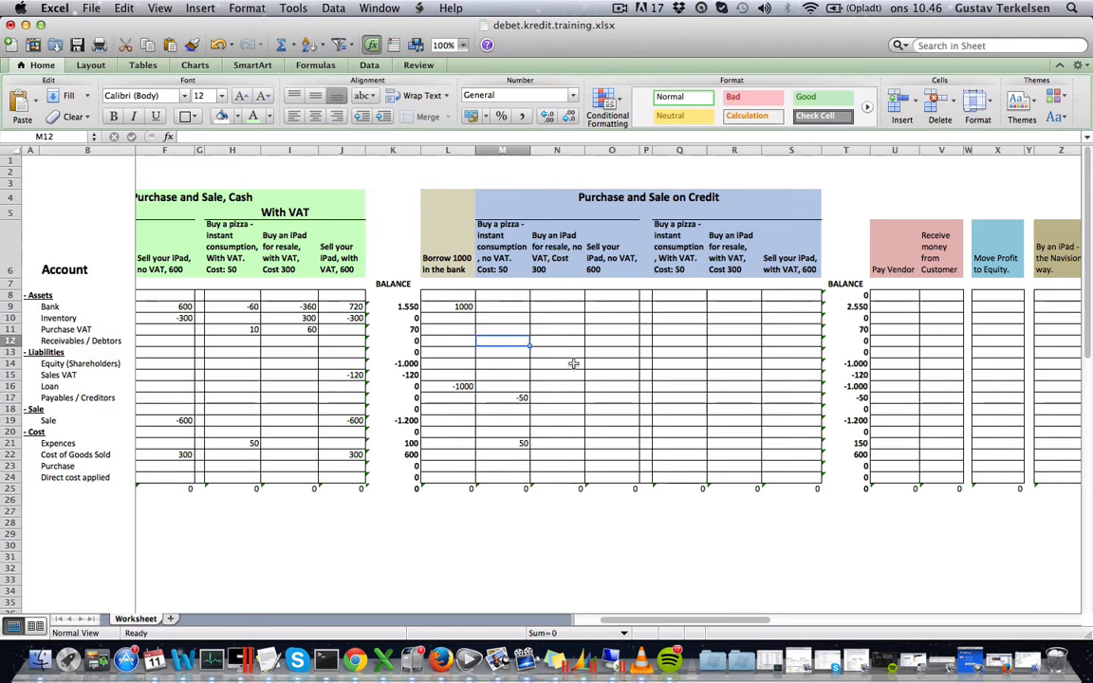
{"action": "left_click", "coordinate": [558, 263]}
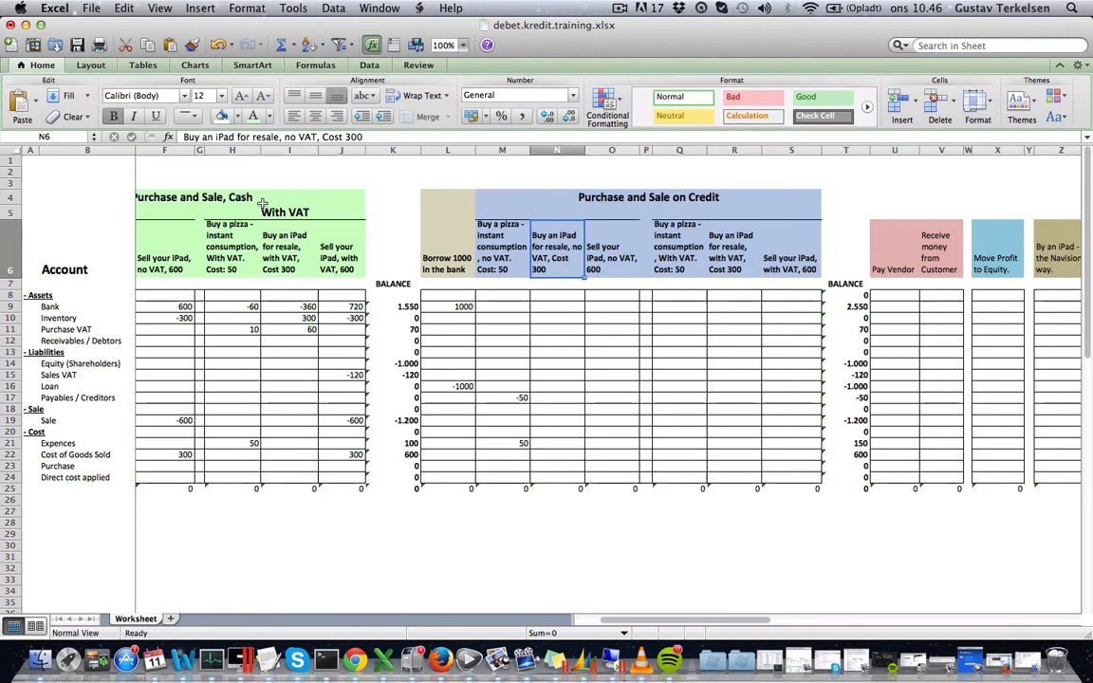
{"action": "left_click", "coordinate": [55, 306]}
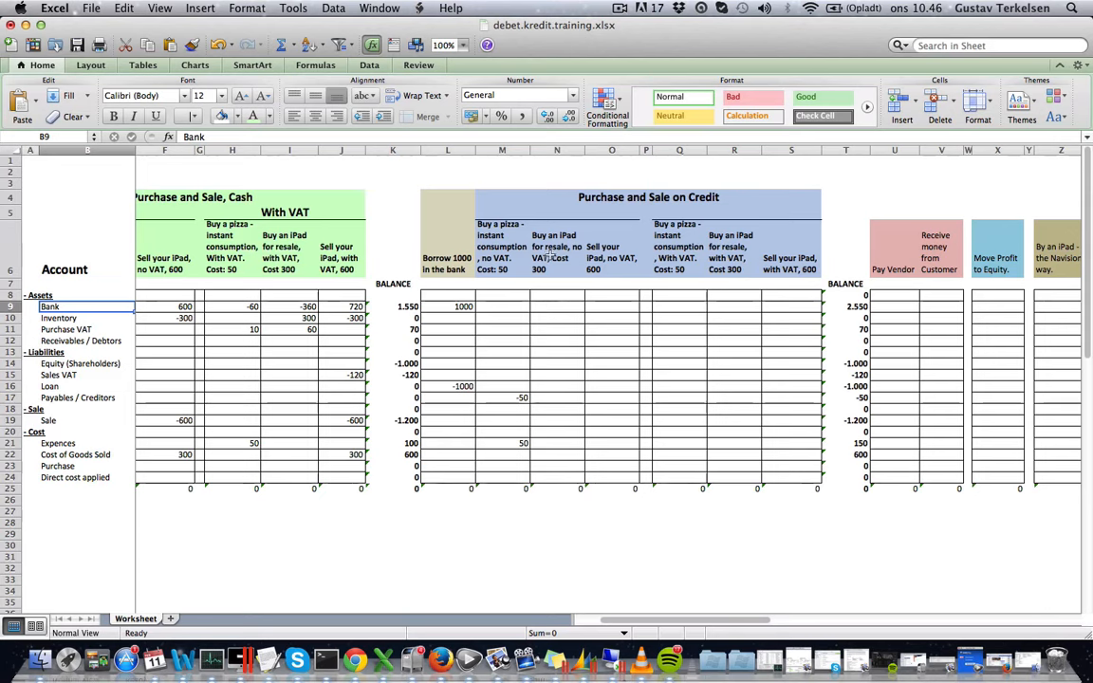
{"action": "left_click", "coordinate": [62, 399]}
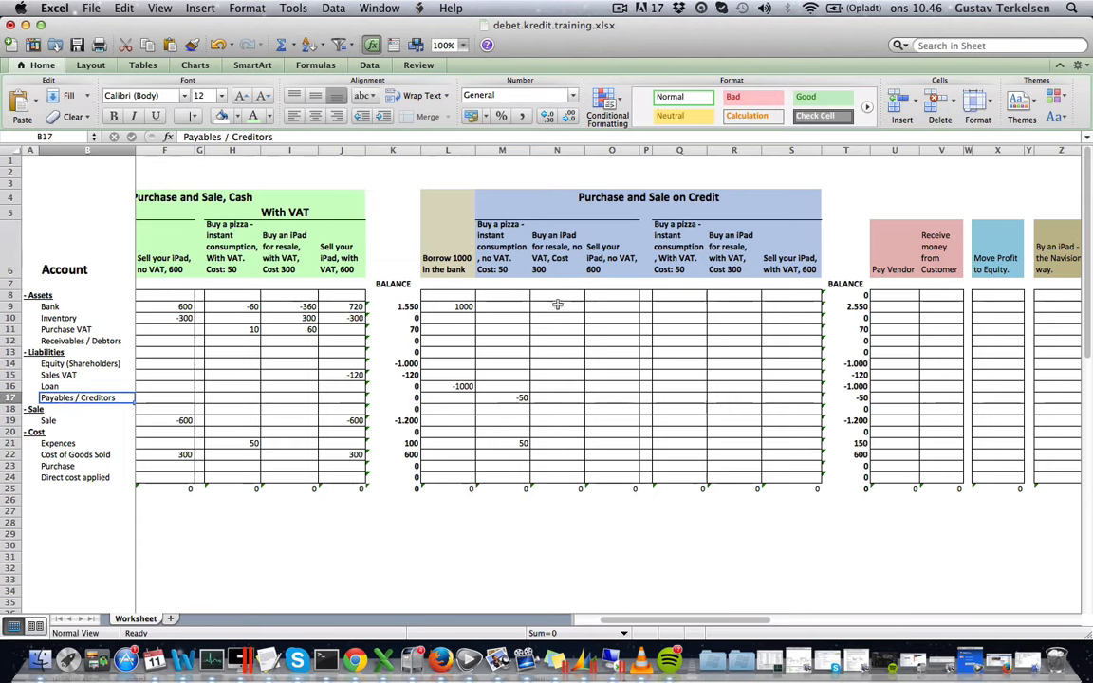
{"action": "left_click", "coordinate": [562, 398]}
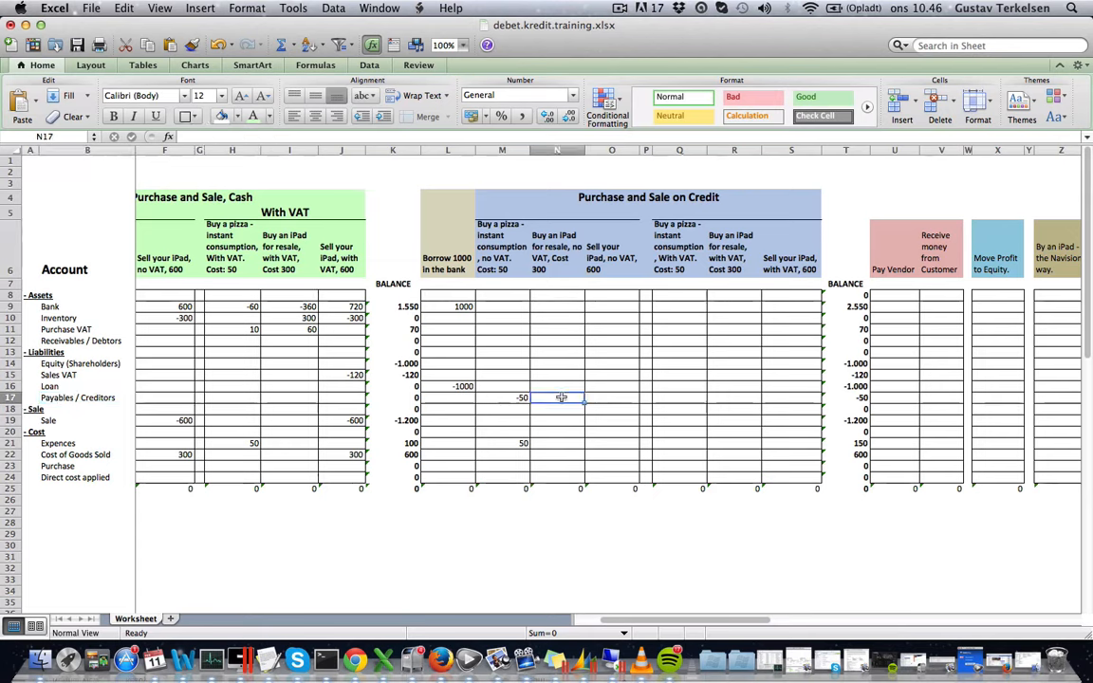
{"action": "type", "text": "-300"}
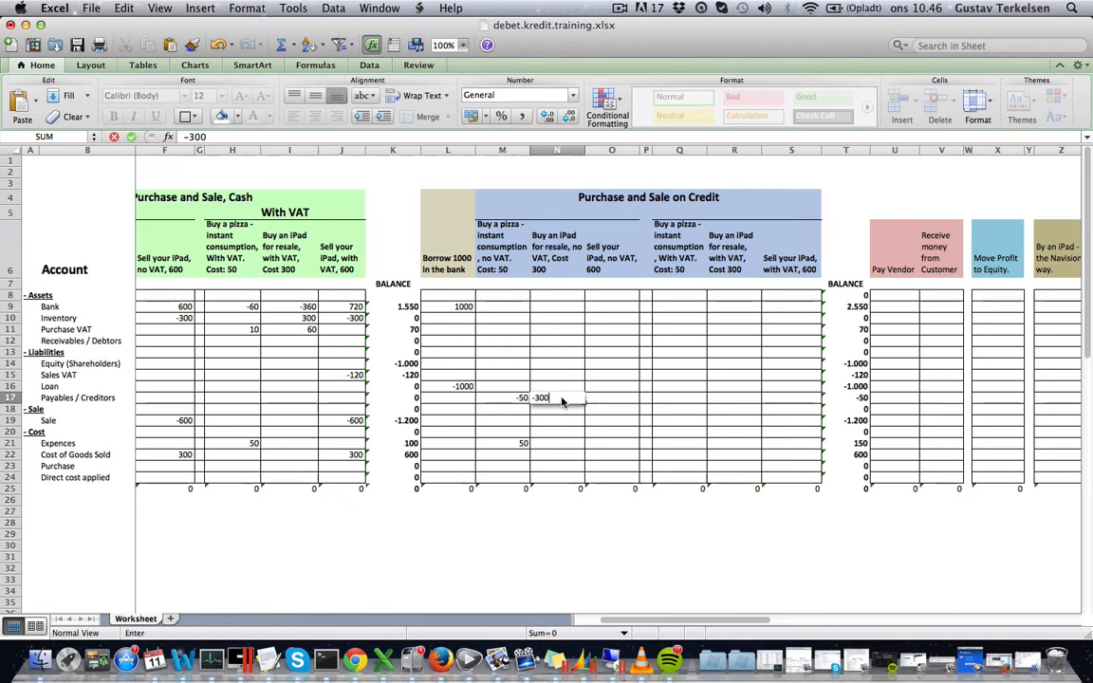
{"action": "key", "text": "Return"}
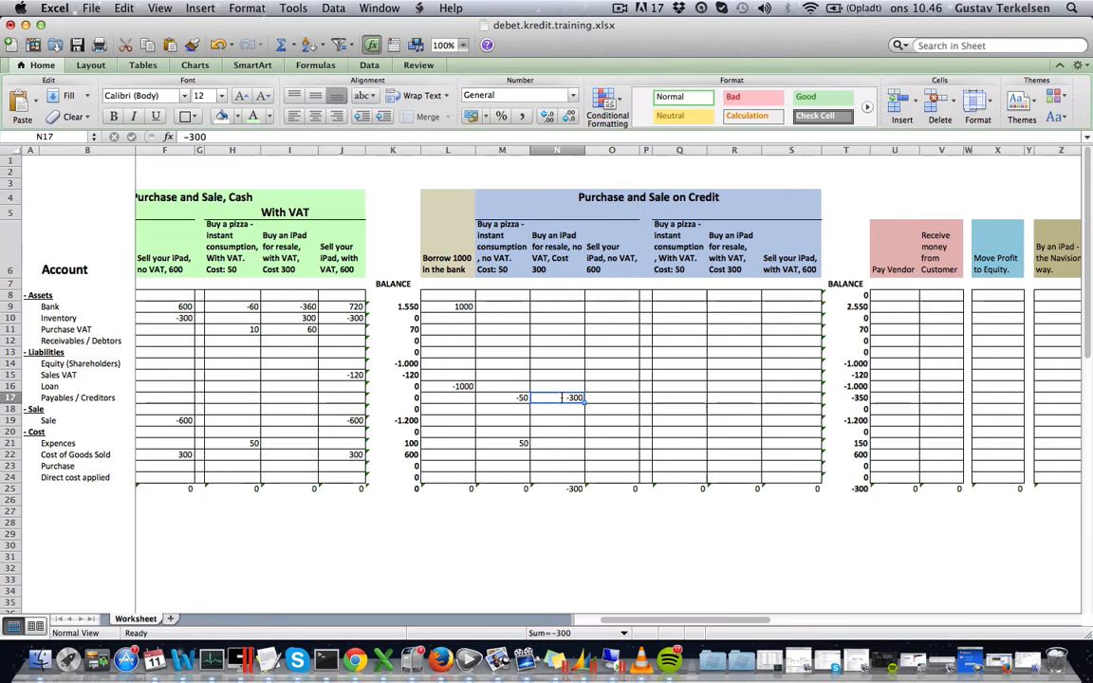
- Enter the offsetting 300 in the Inventory row for the iPad bought on credit without VAT and check its Payables / Creditors entry
{"action": "key", "text": "Up"}
{"action": "key", "text": "Up"}
{"action": "key", "text": "Up"}
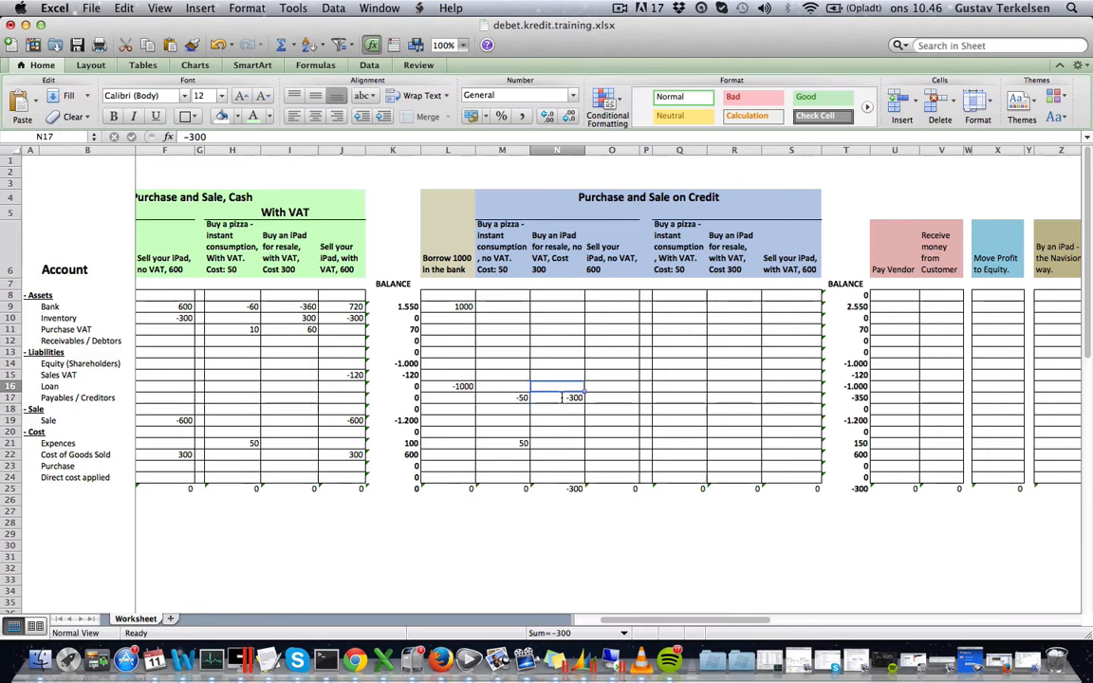
{"action": "key", "text": "Down"}
{"action": "key", "text": "Down"}
{"action": "key", "text": "Down"}
{"action": "key", "text": "Down"}
{"action": "key", "text": "Down"}
{"action": "key", "text": "Down"}
{"action": "key", "text": "Down"}
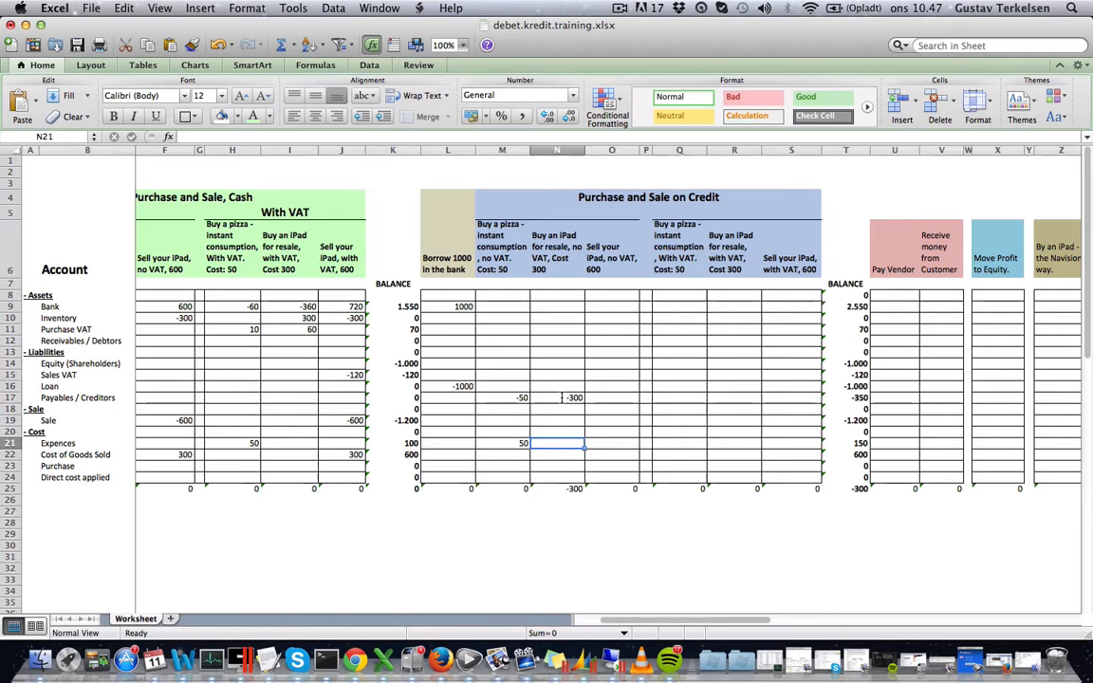
{"action": "key", "text": "Up"}
{"action": "key", "text": "Up"}
{"action": "key", "text": "Up"}
{"action": "key", "text": "Up"}
{"action": "key", "text": "Up"}
{"action": "key", "text": "Up"}
{"action": "key", "text": "Up"}
{"action": "key", "text": "Up"}
{"action": "key", "text": "Up"}
{"action": "key", "text": "Up"}
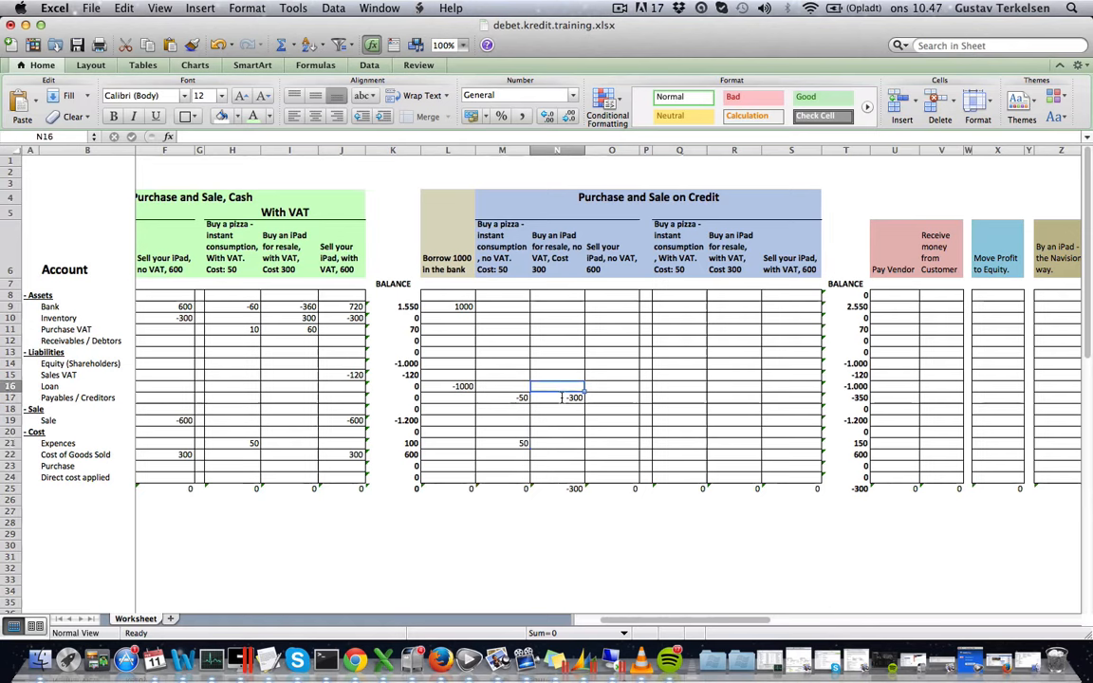
{"action": "key", "text": "Up"}
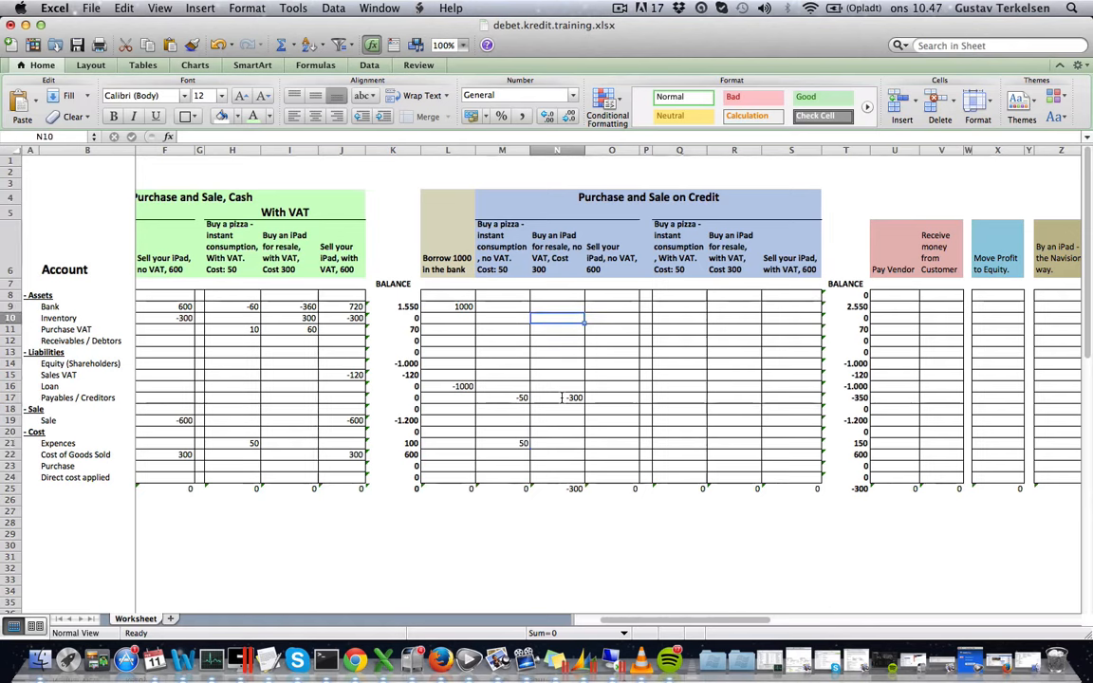
{"action": "type", "text": "300"}
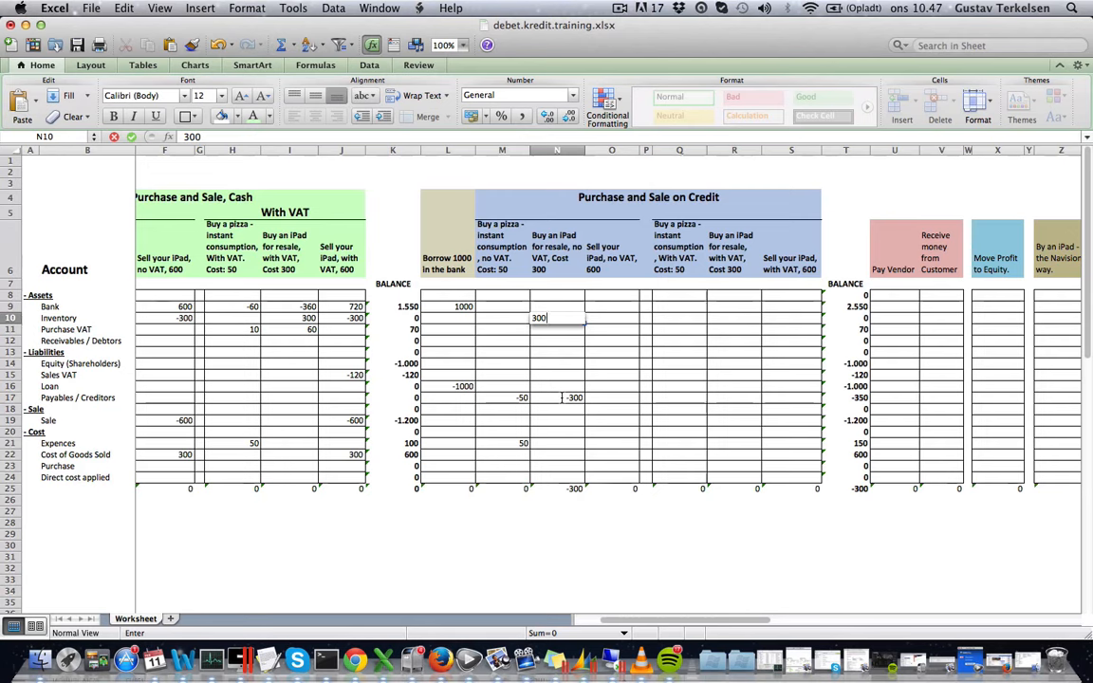
{"action": "key", "text": "Return"}
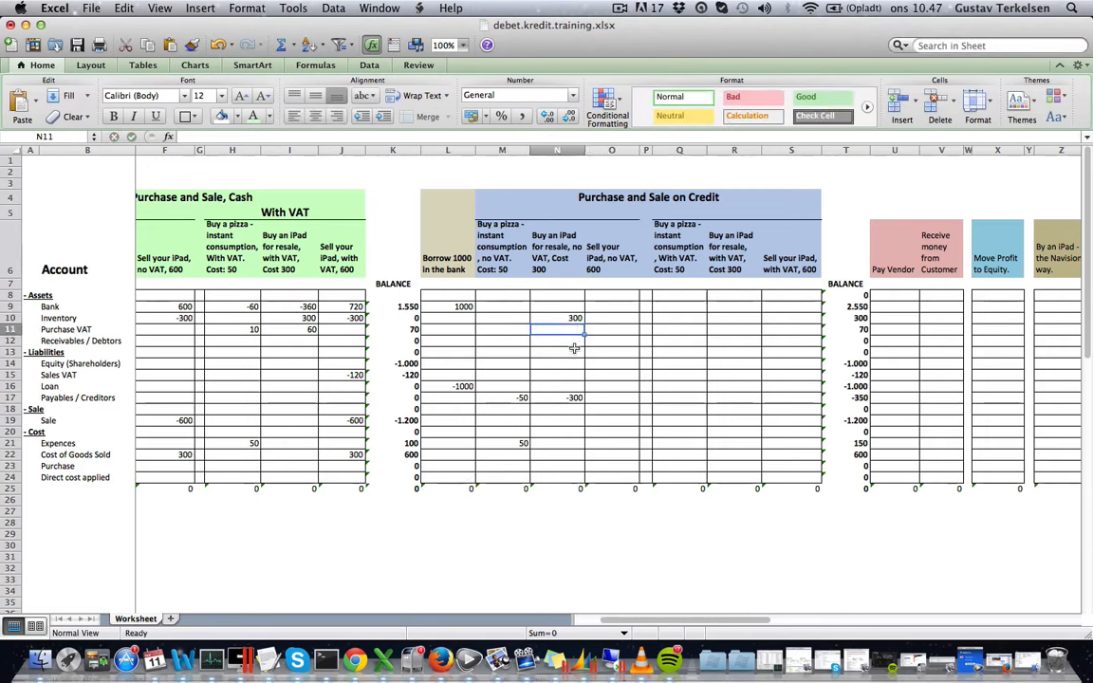
{"action": "left_click", "coordinate": [570, 396]}
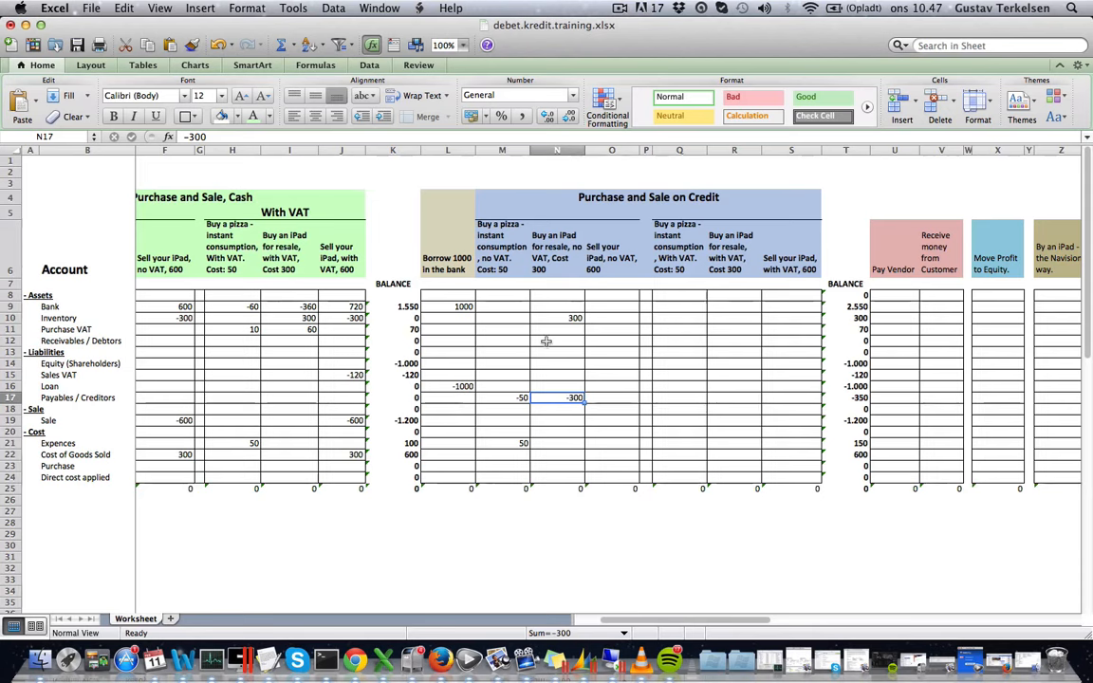
{"action": "left_click", "coordinate": [468, 306]}
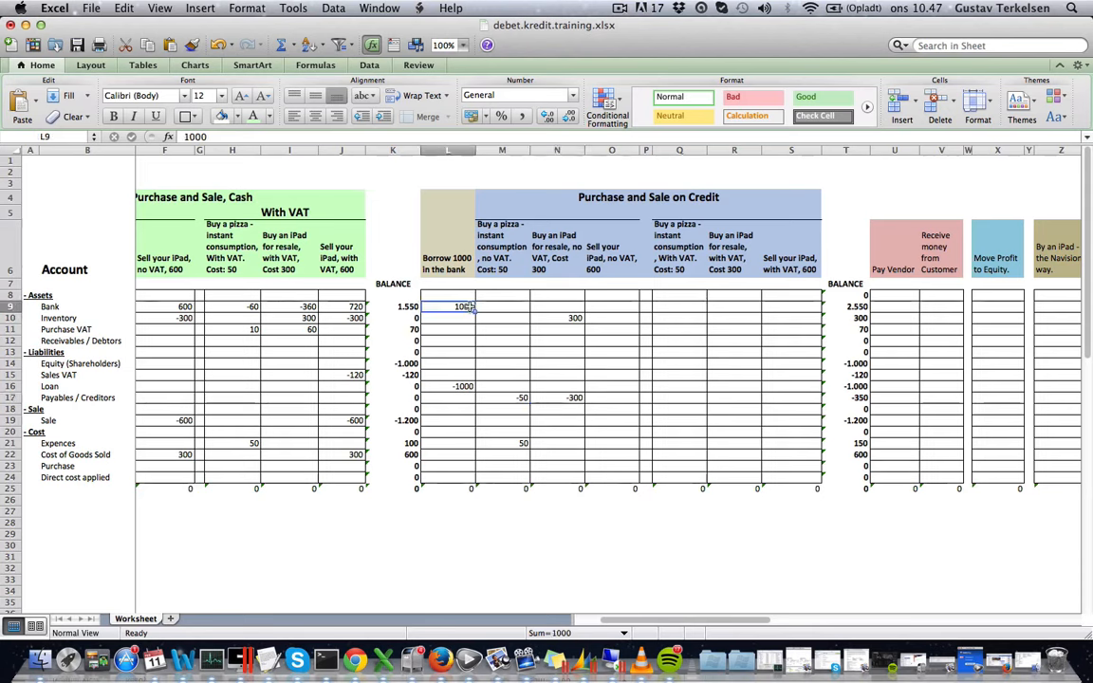
- Enter 600 in the Receivables / Debtors row for the iPad sold on credit without VAT
{"action": "left_click", "coordinate": [607, 340]}
{"action": "left_click", "coordinate": [607, 263]}
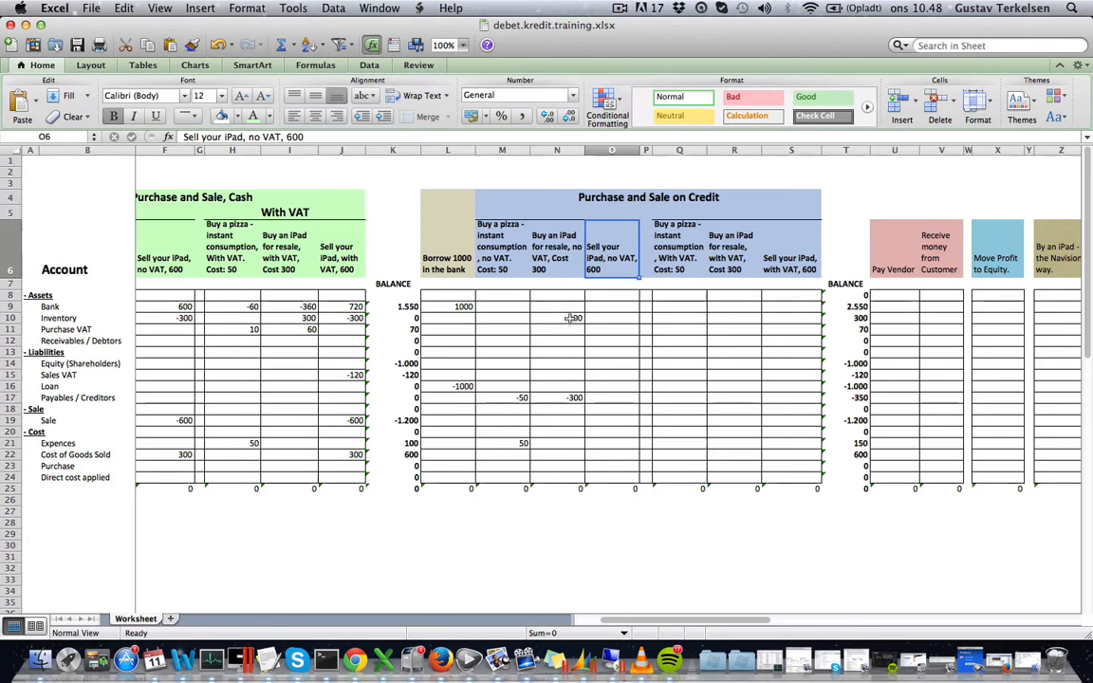
{"action": "left_click", "coordinate": [564, 322]}
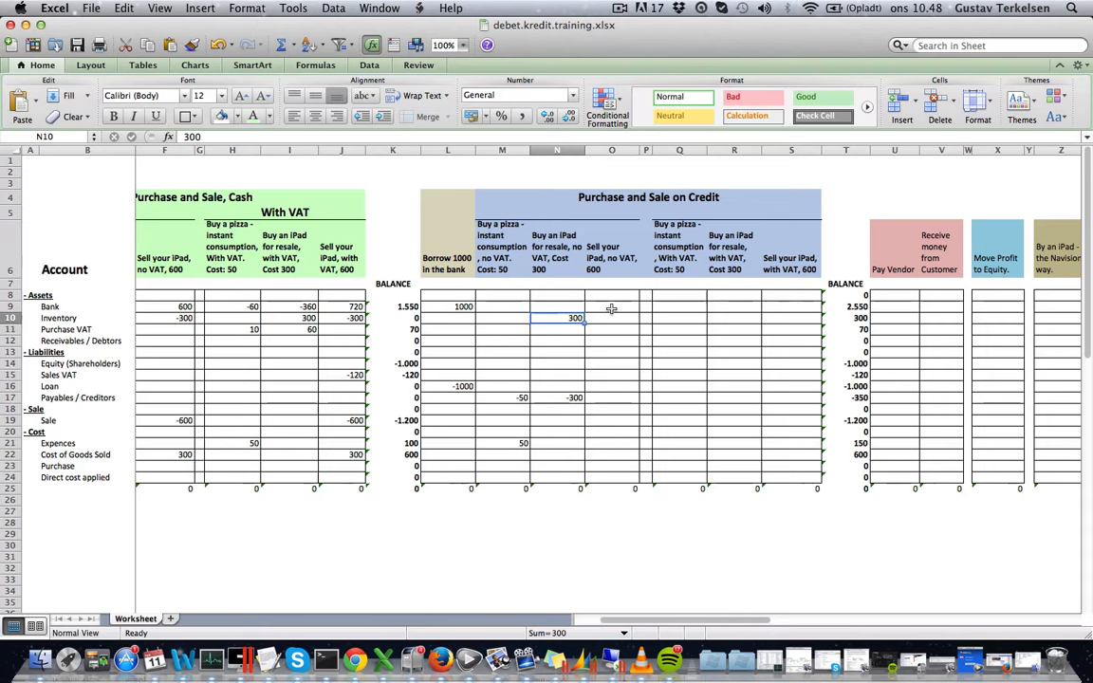
{"action": "left_click", "coordinate": [600, 251]}
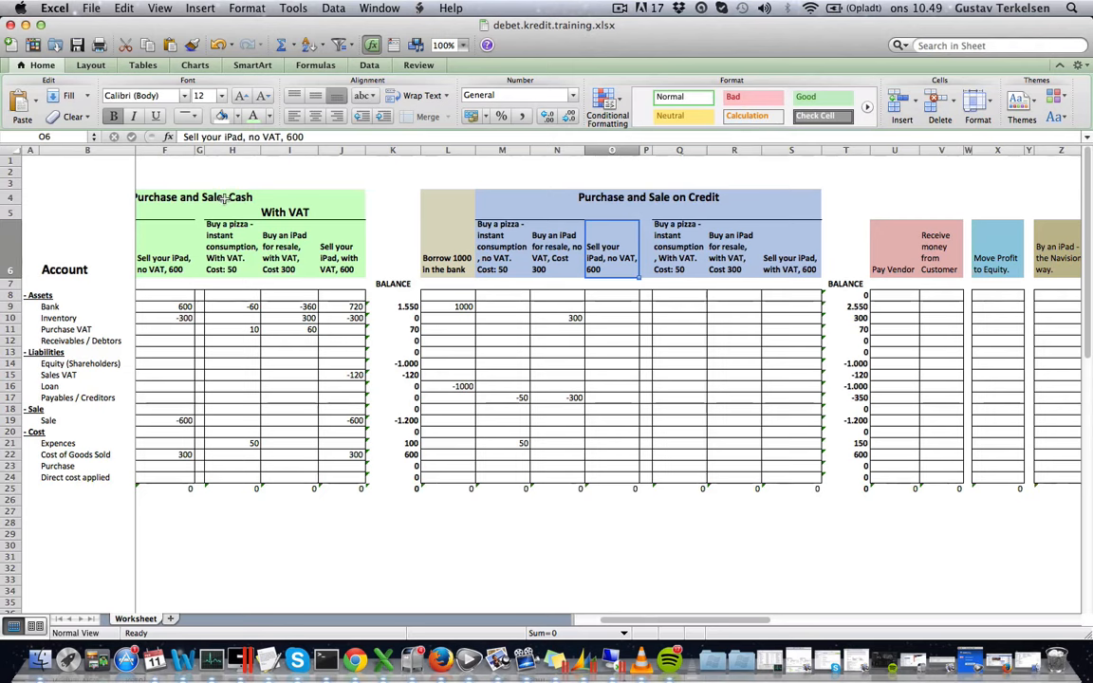
{"action": "left_click", "coordinate": [53, 308]}
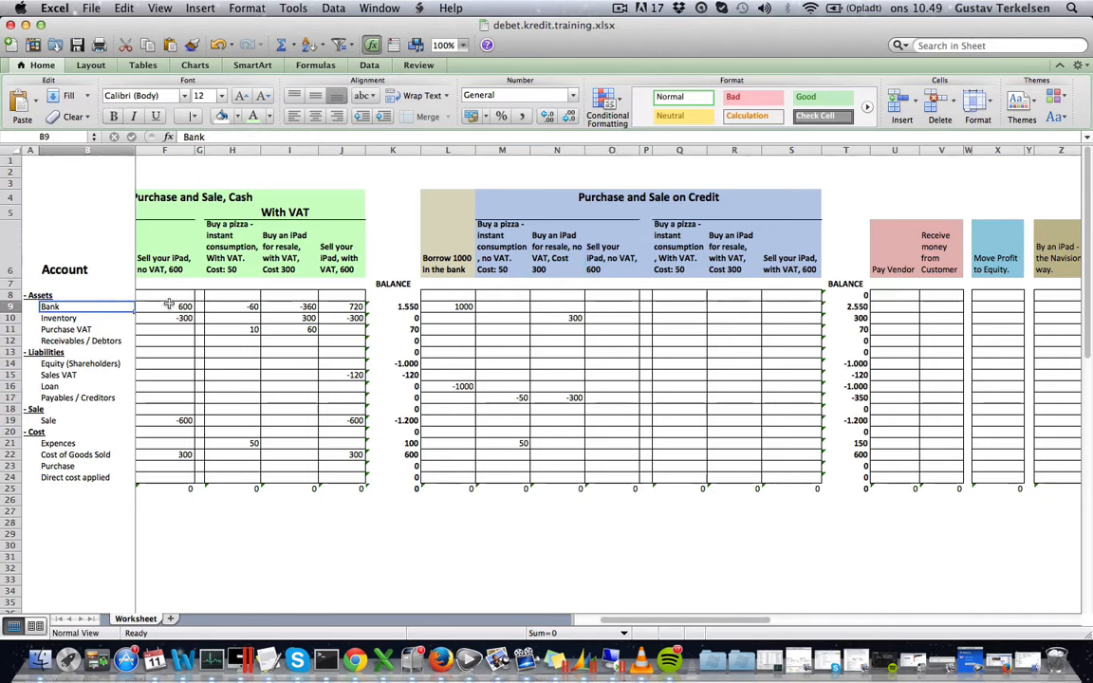
{"action": "left_click", "coordinate": [616, 308]}
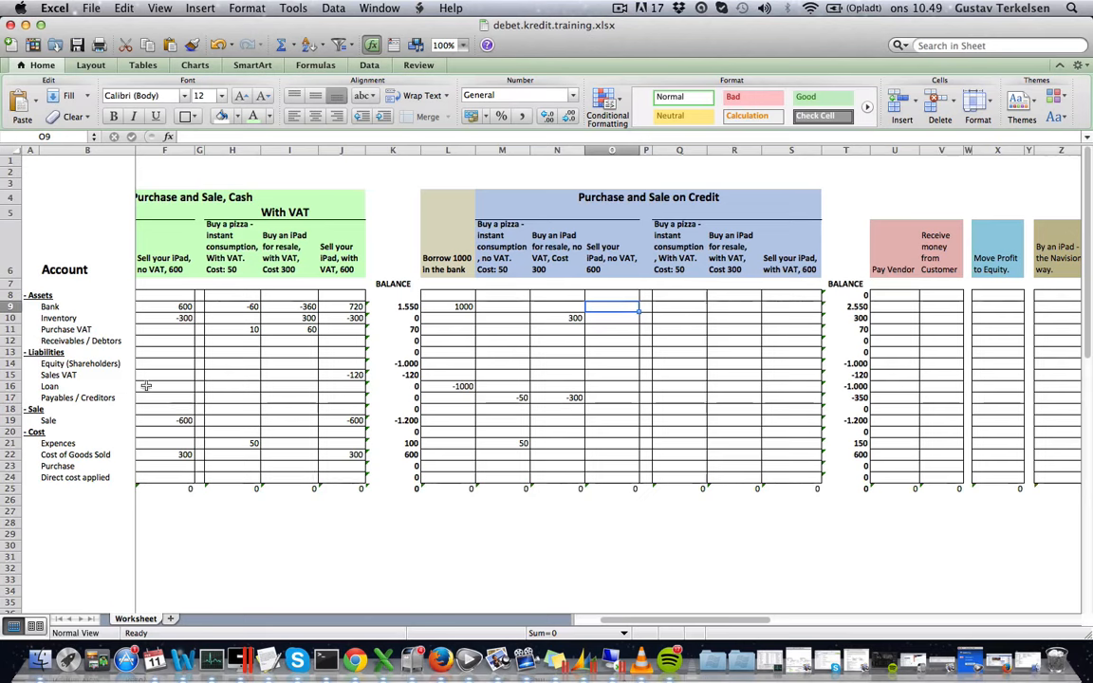
{"action": "left_click", "coordinate": [47, 341]}
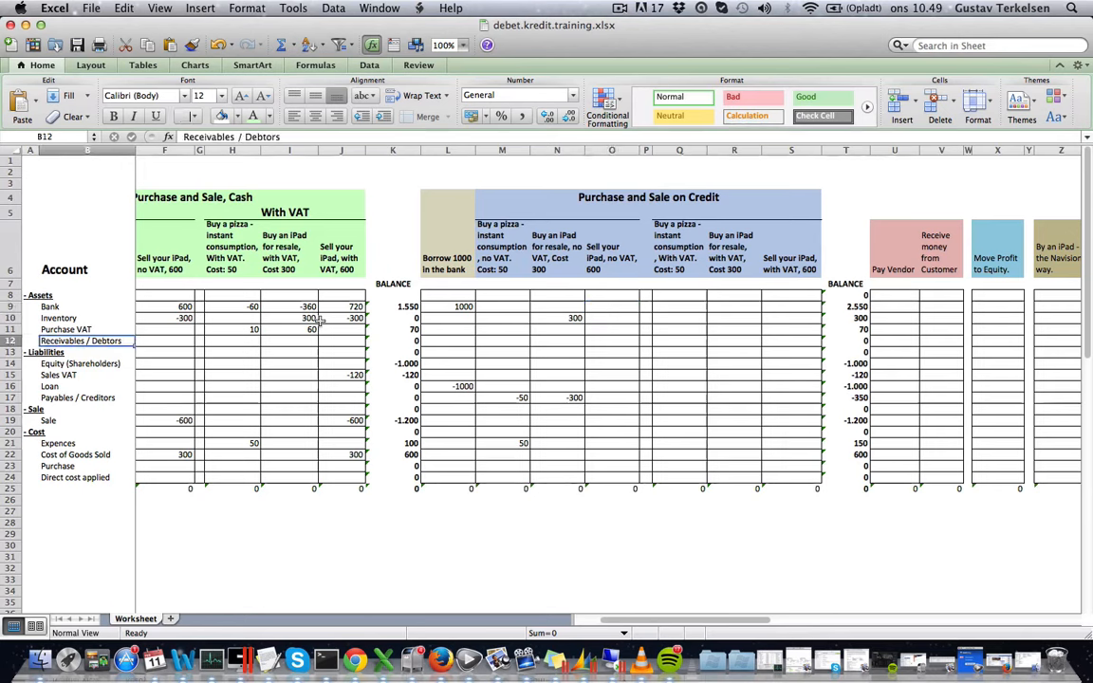
{"action": "left_click", "coordinate": [608, 340]}
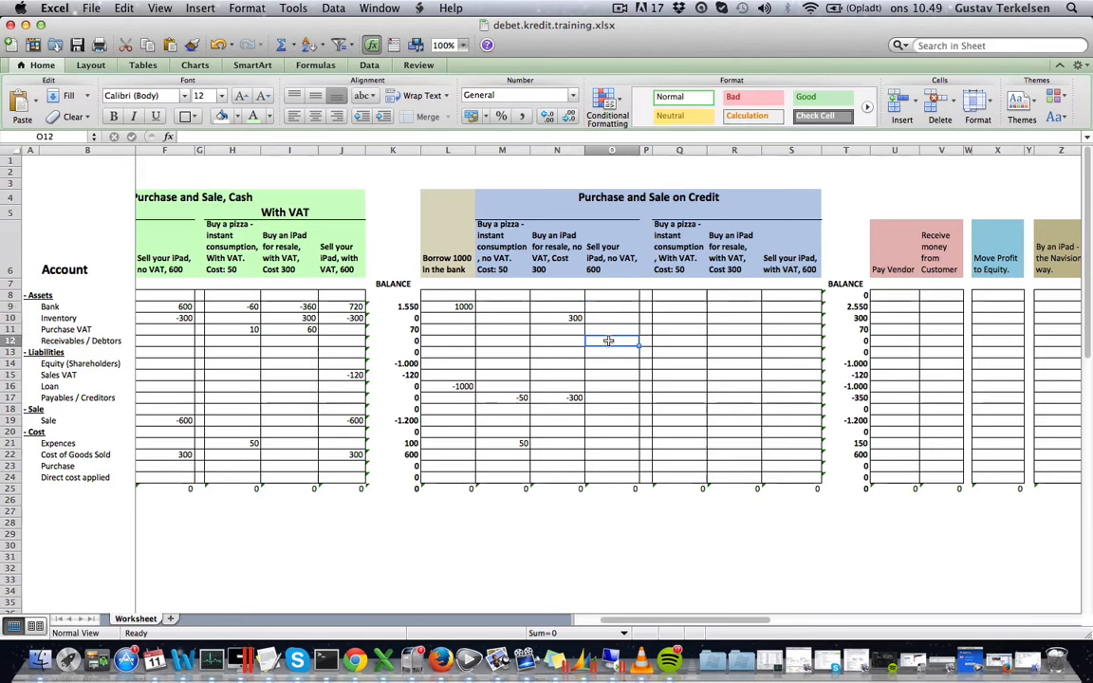
{"action": "type", "text": "60"}
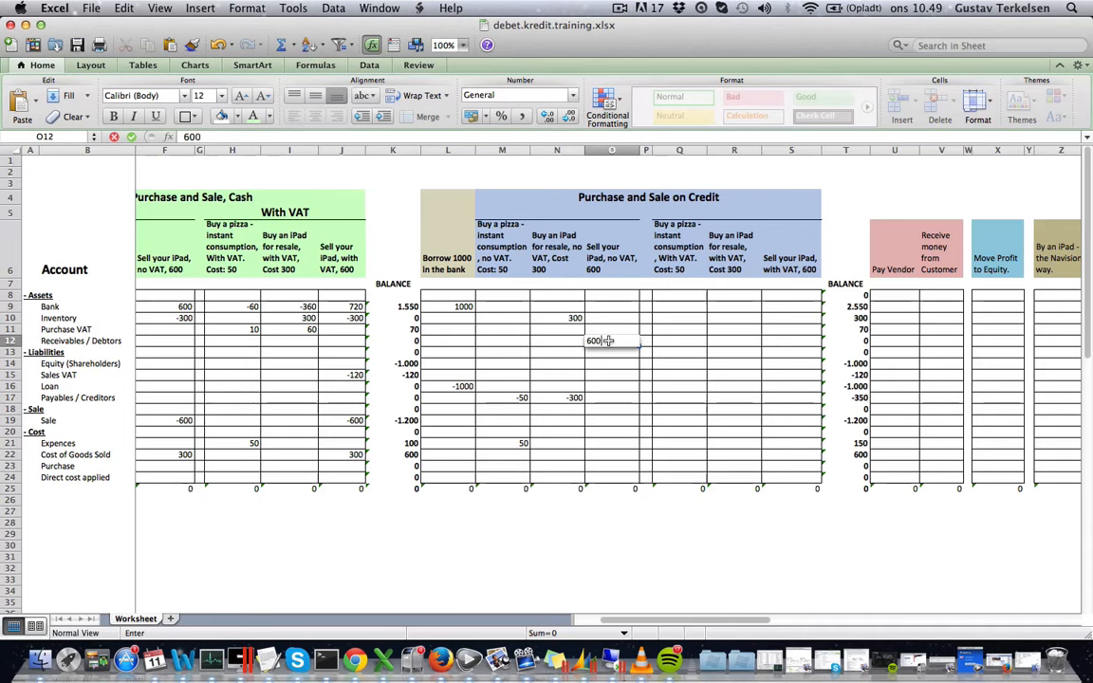
{"action": "type", "text": "0"}
{"action": "key", "text": "Return"}
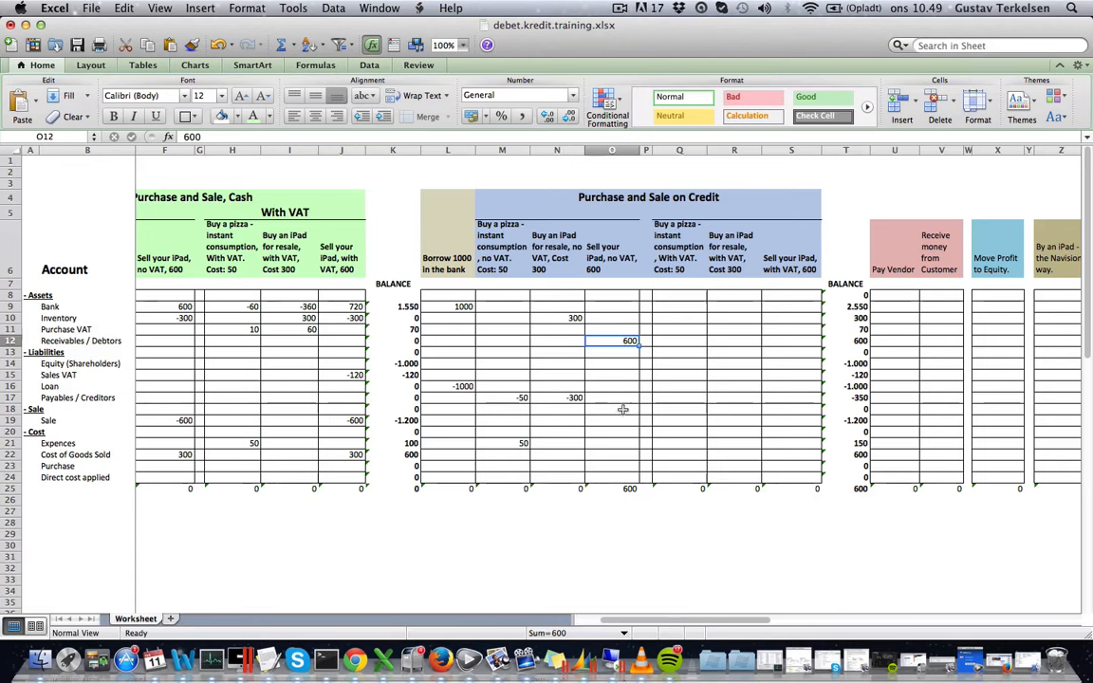
- Enter the offsetting -600 in the Sale row for the iPad sold on credit without VAT
{"action": "left_click", "coordinate": [66, 420]}
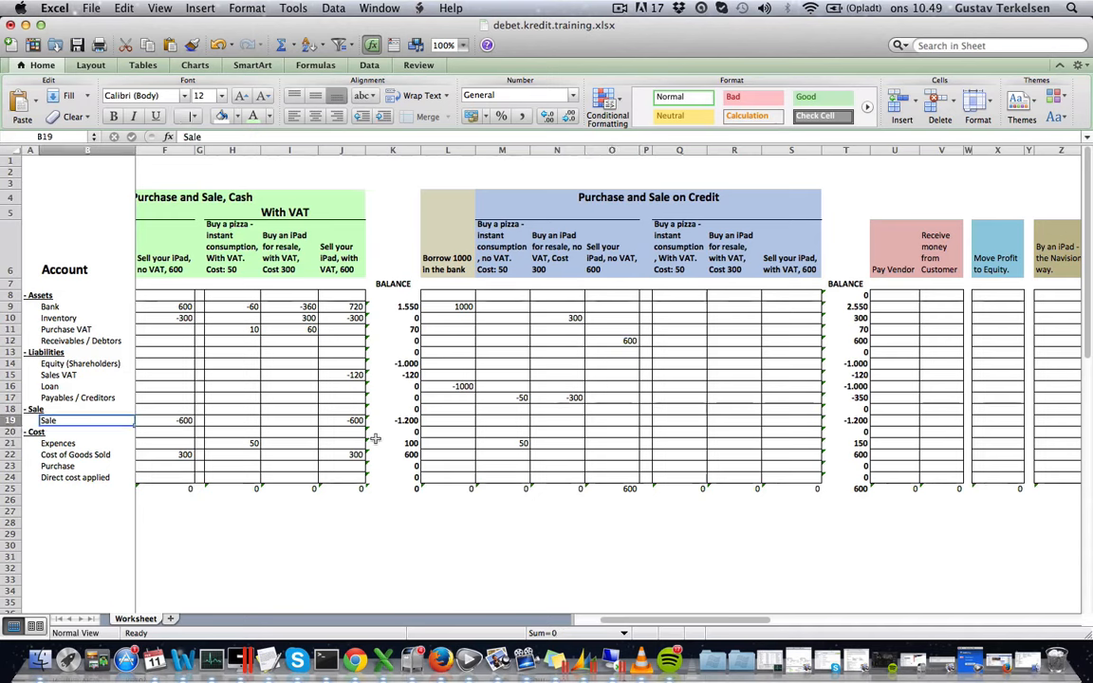
{"action": "left_click", "coordinate": [61, 364]}
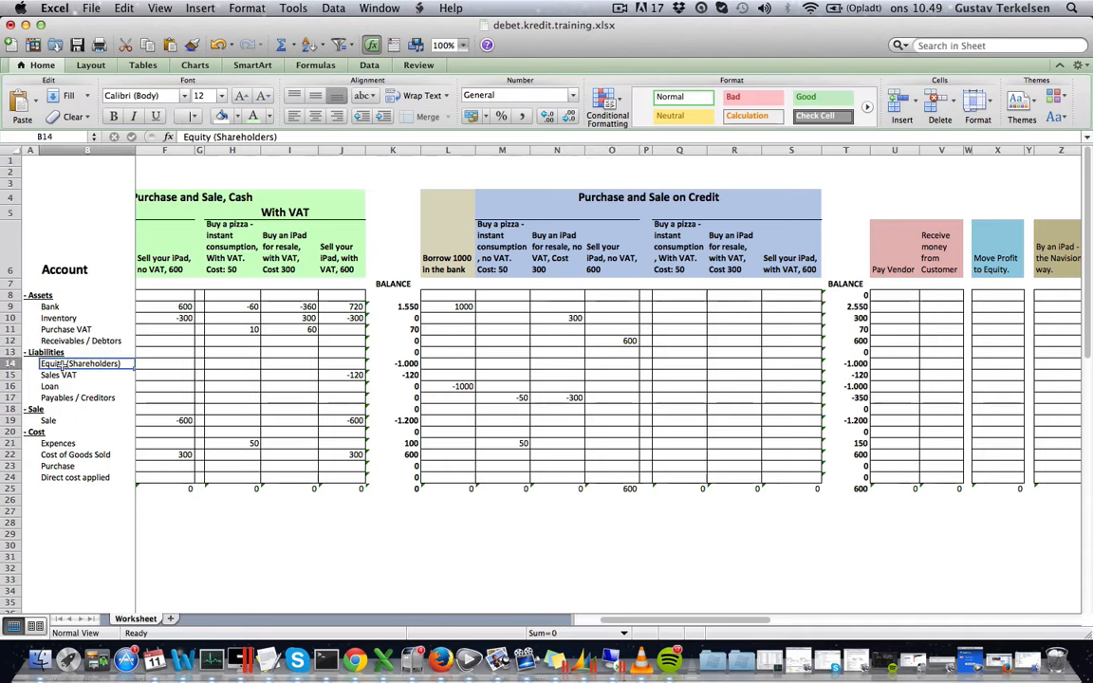
{"action": "left_click", "coordinate": [628, 340]}
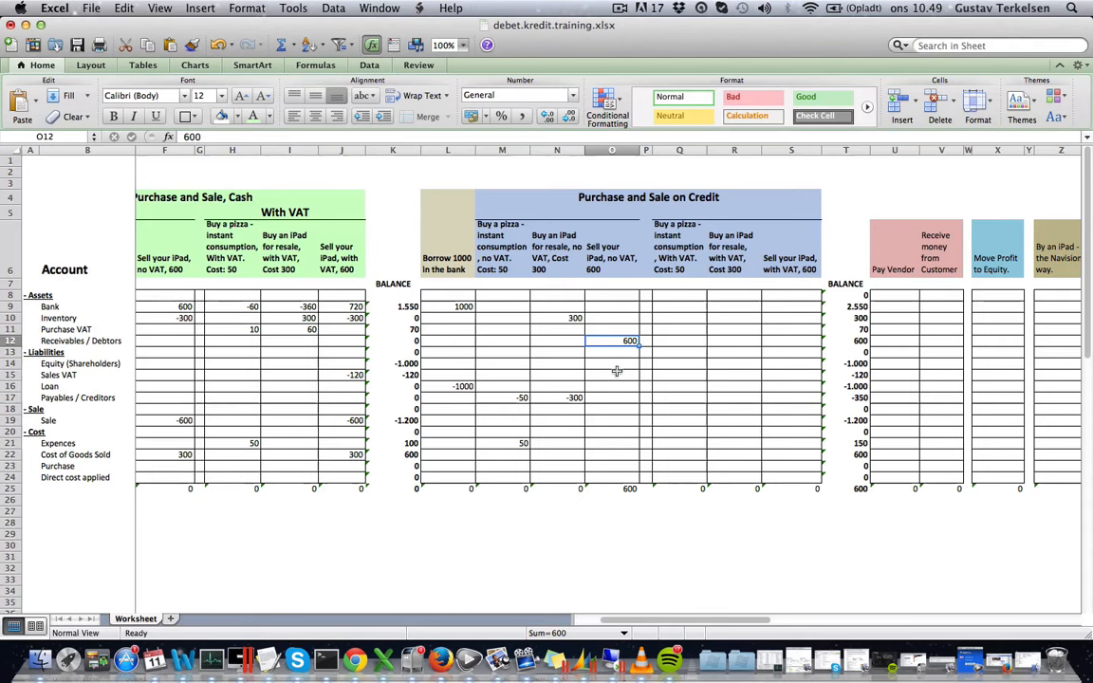
{"action": "left_click", "coordinate": [617, 365]}
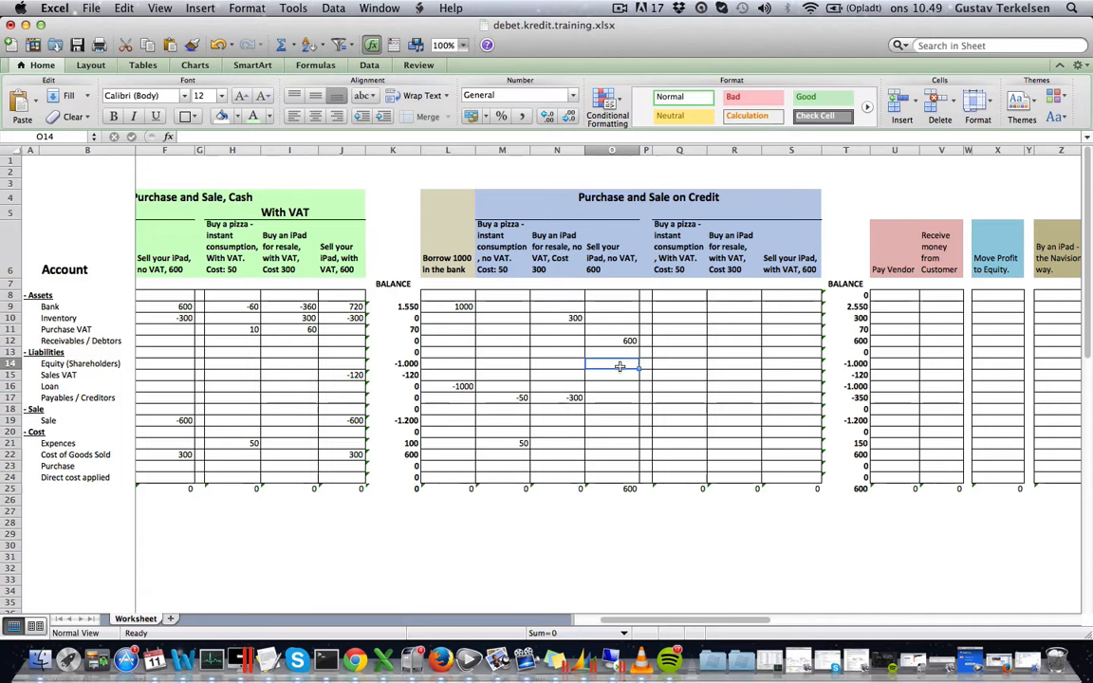
{"action": "left_click", "coordinate": [612, 420]}
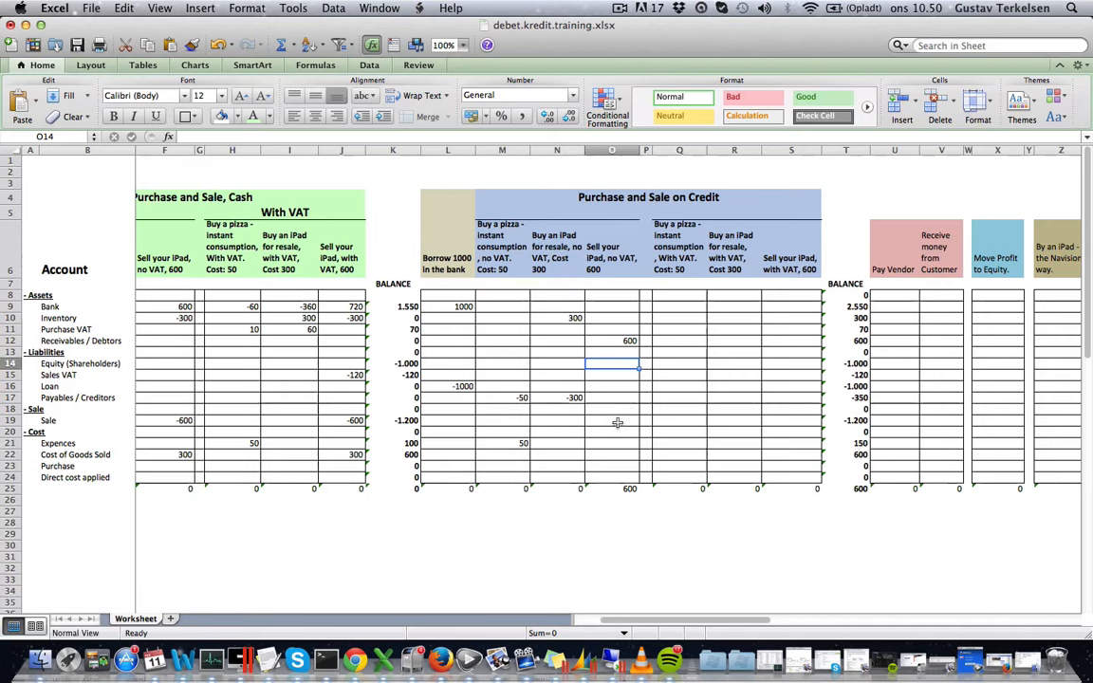
{"action": "type", "text": "-600"}
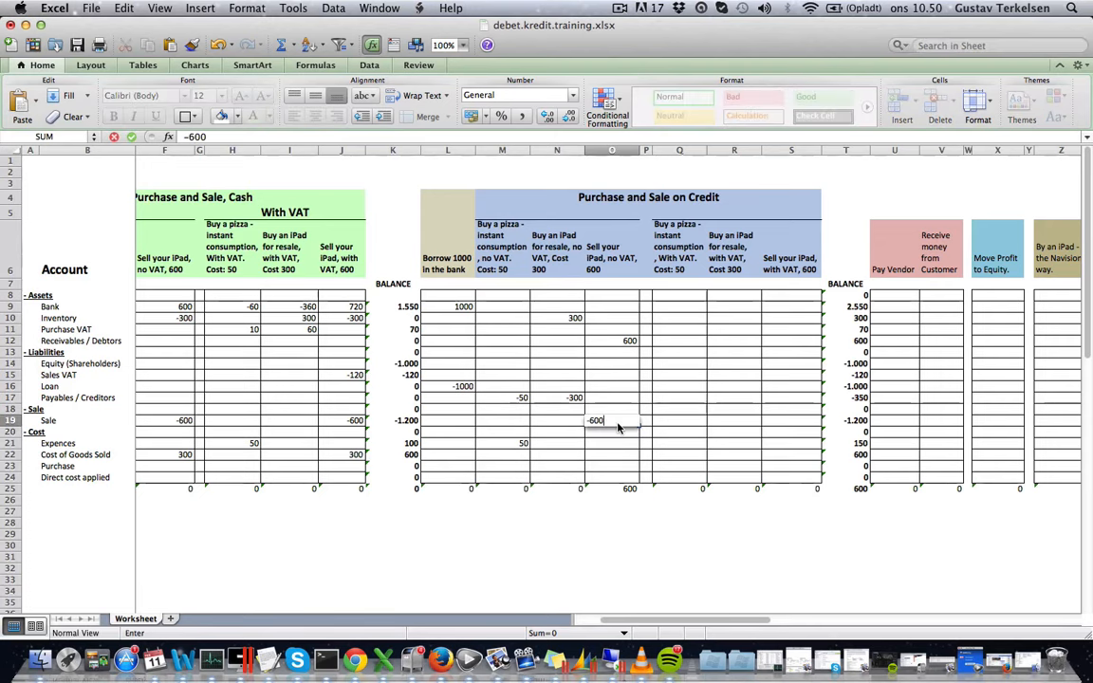
{"action": "key", "text": "Tab"}
{"action": "left_click", "coordinate": [608, 421]}
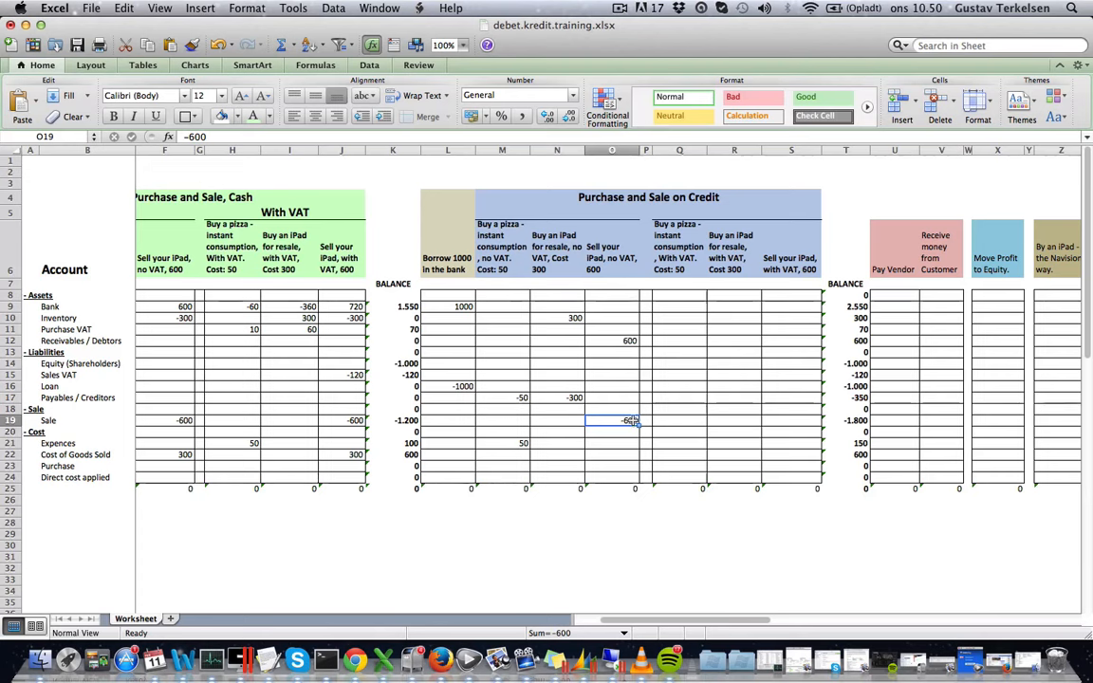
- Enter -300 in the Inventory row for the iPad sold on credit without VAT
{"action": "left_click", "coordinate": [612, 269]}
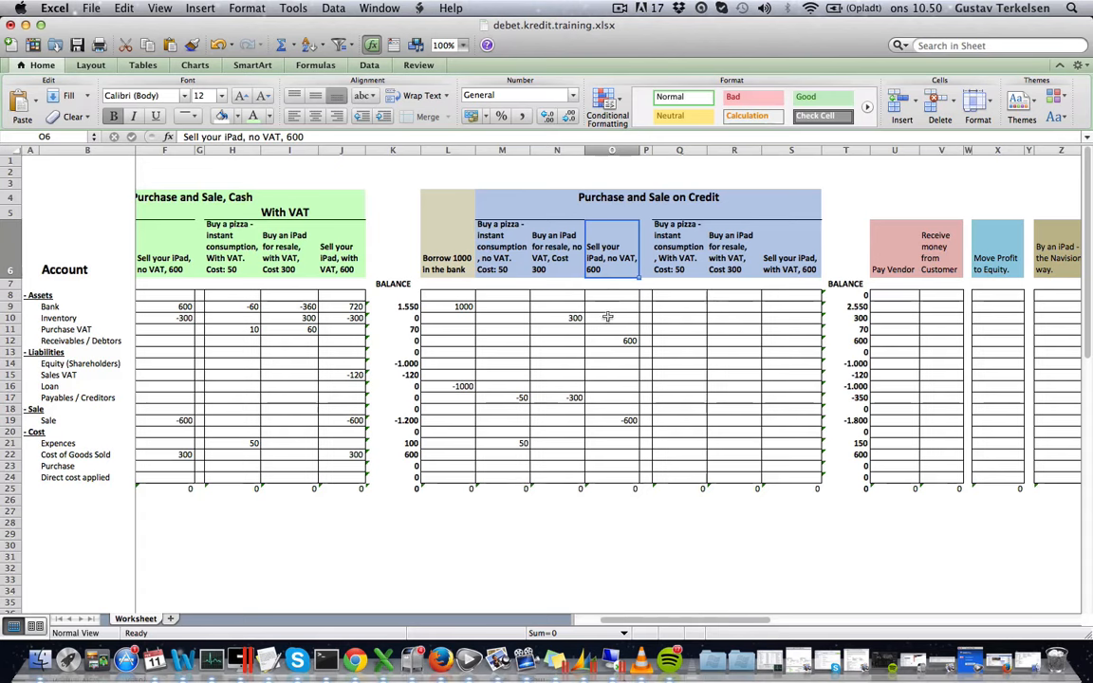
{"action": "left_click", "coordinate": [607, 317]}
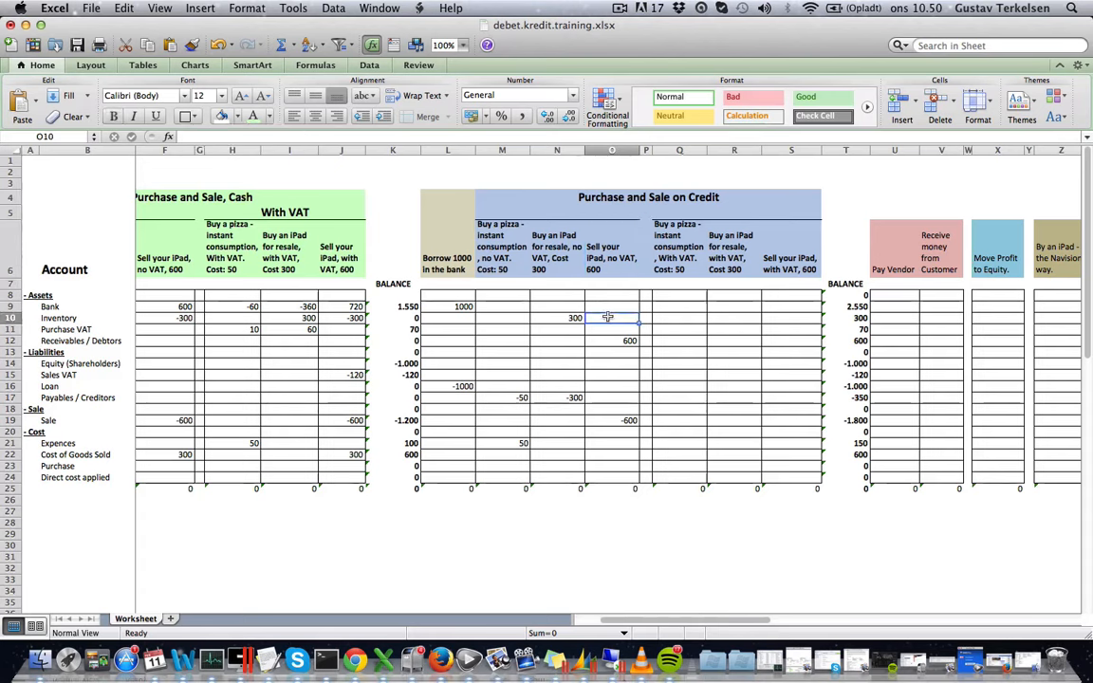
{"action": "type", "text": "-300"}
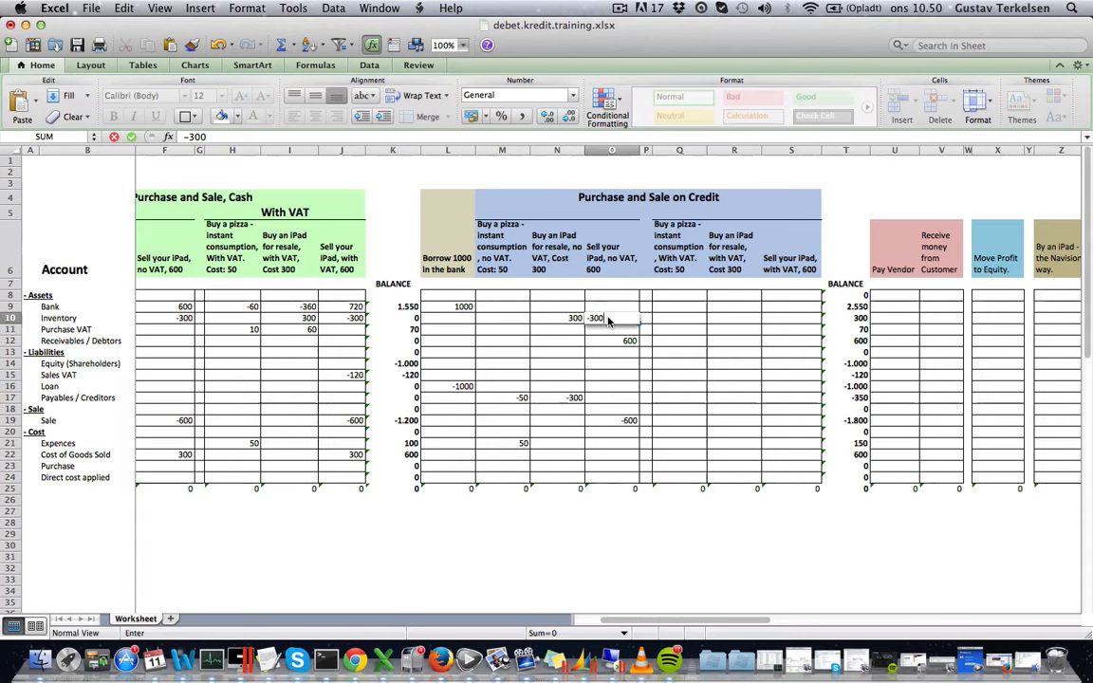
{"action": "key", "text": "Tab"}
{"action": "left_click", "coordinate": [608, 317]}
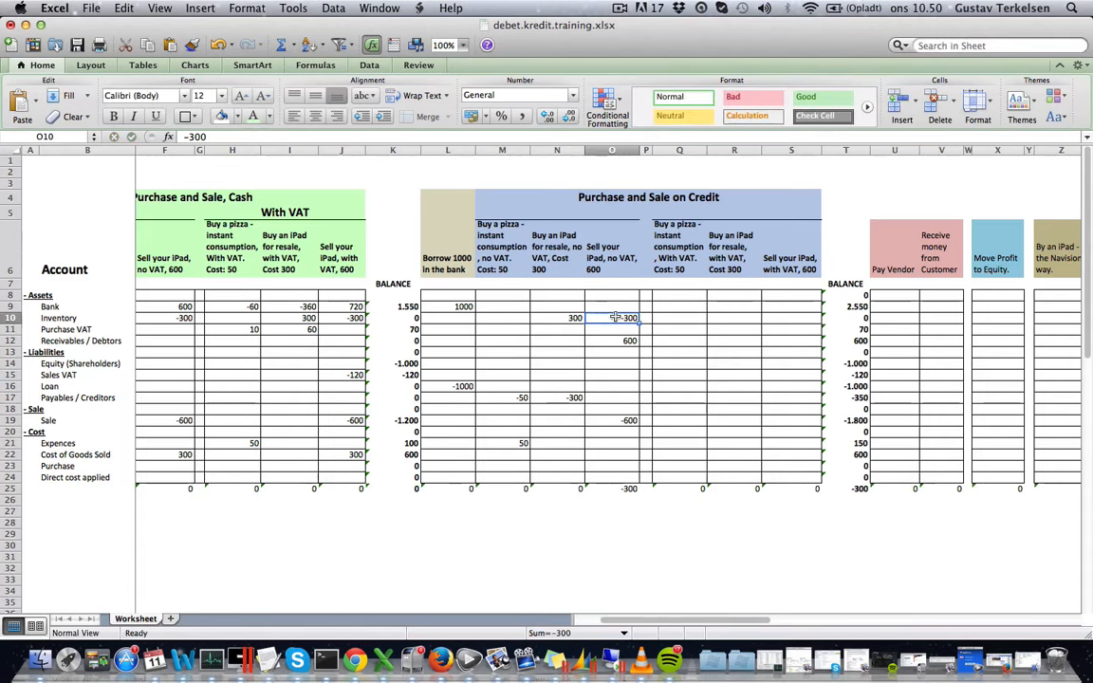
- Enter the offsetting 300 in the Cost of Goods Sold row for the iPad sold on credit without VAT
{"action": "left_click", "coordinate": [78, 363]}
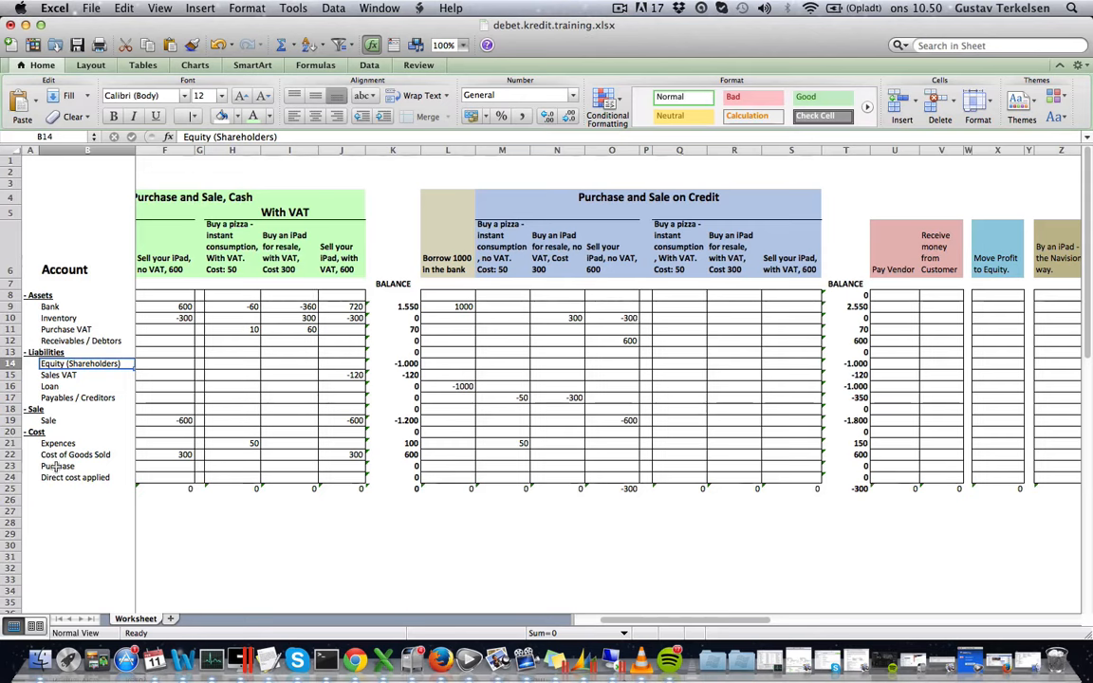
{"action": "left_click", "coordinate": [612, 455]}
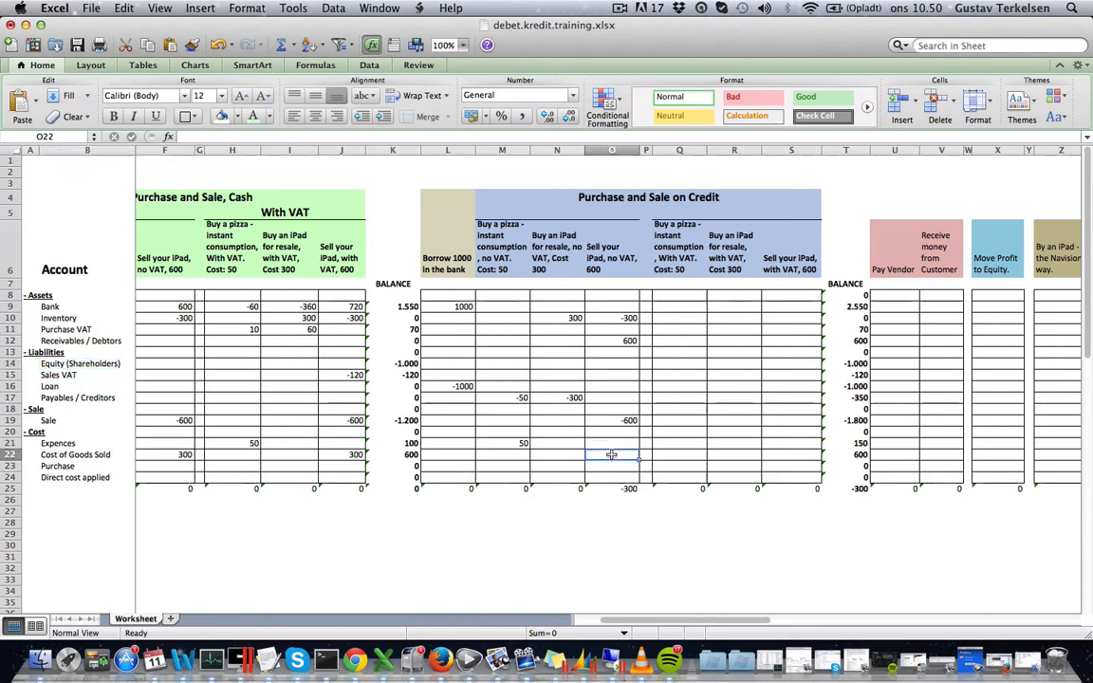
{"action": "type", "text": "300"}
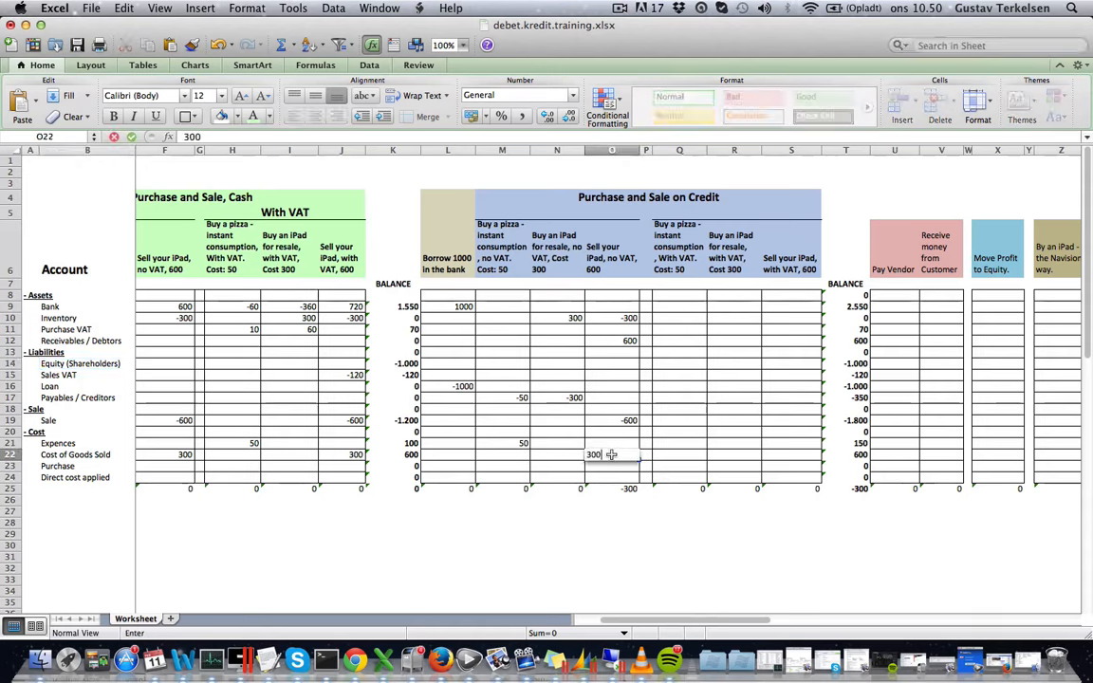
{"action": "key", "text": "Tab"}
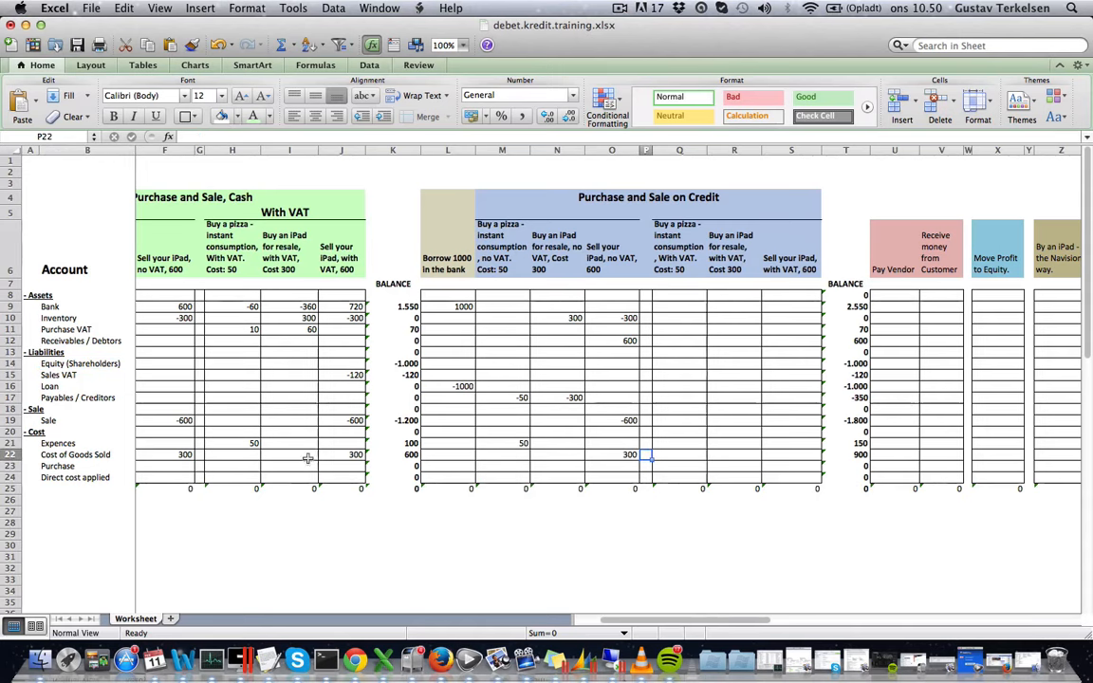
- Review the Cost of Goods Sold, Receivables / Debtors, Sale and Inventory entries for the iPad sold on credit without VAT
{"action": "left_click", "coordinate": [53, 455]}
{"action": "left_click", "coordinate": [611, 454]}
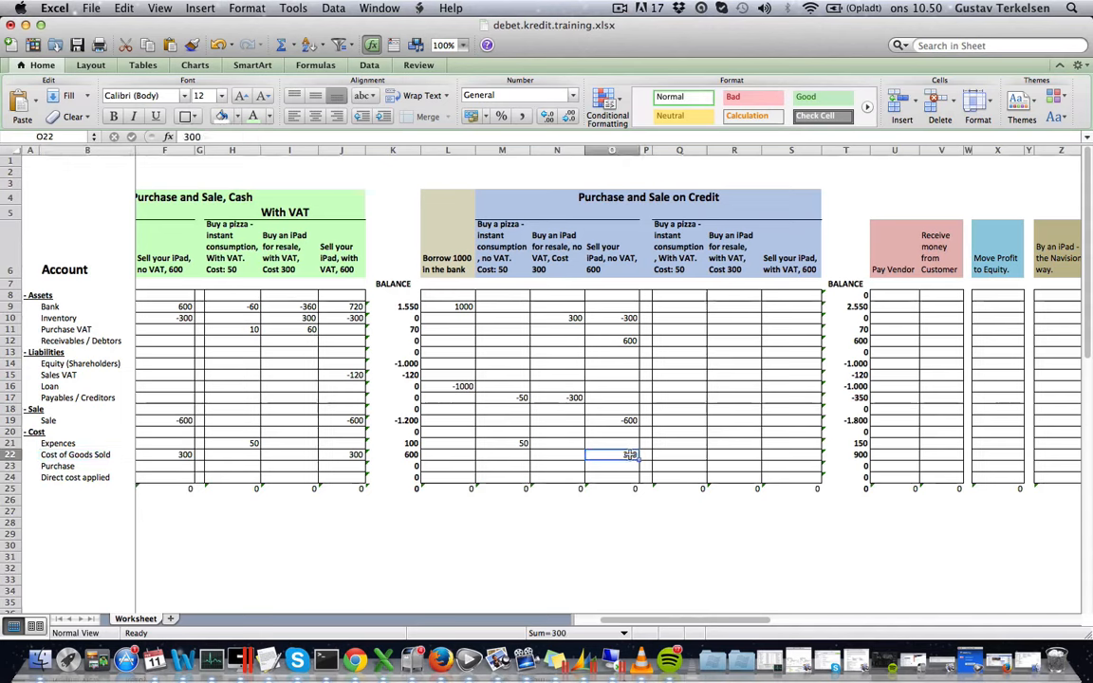
{"action": "left_click", "coordinate": [626, 341]}
{"action": "type", "text": "600"}
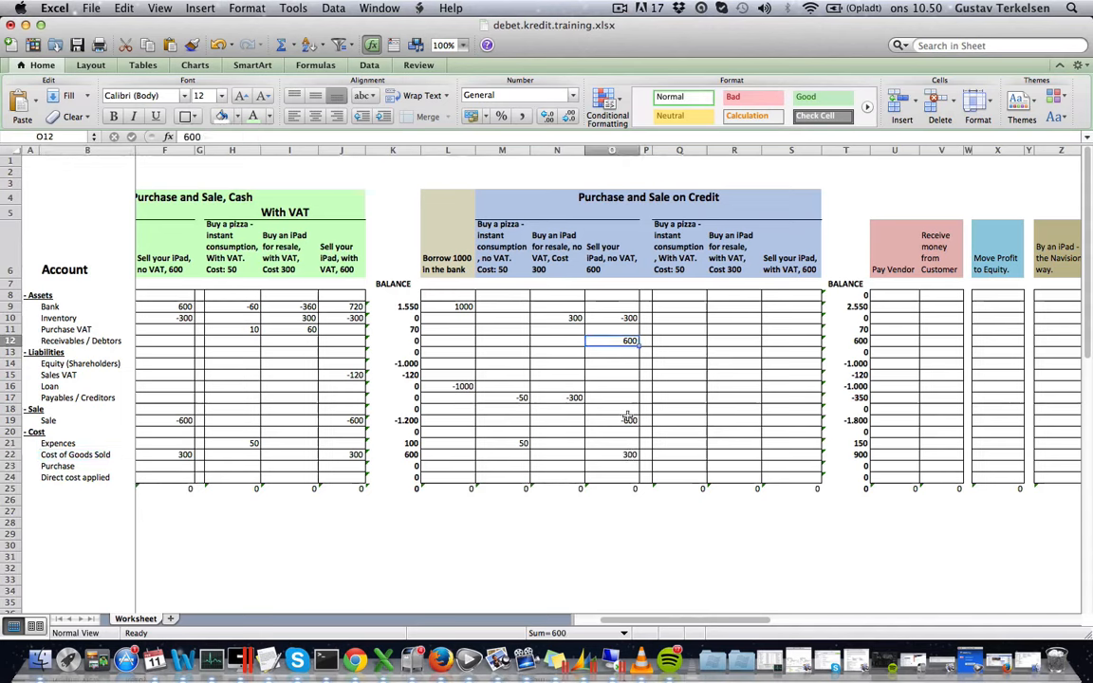
{"action": "left_click", "coordinate": [626, 420]}
{"action": "left_click", "coordinate": [629, 318]}
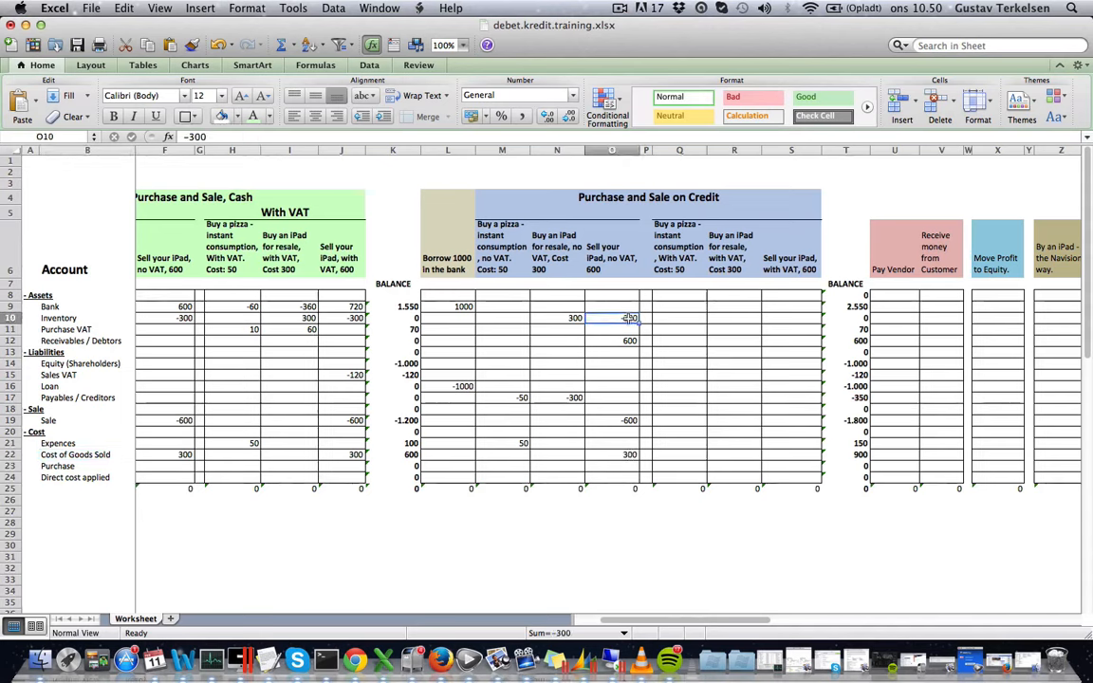
{"action": "left_click", "coordinate": [627, 455]}
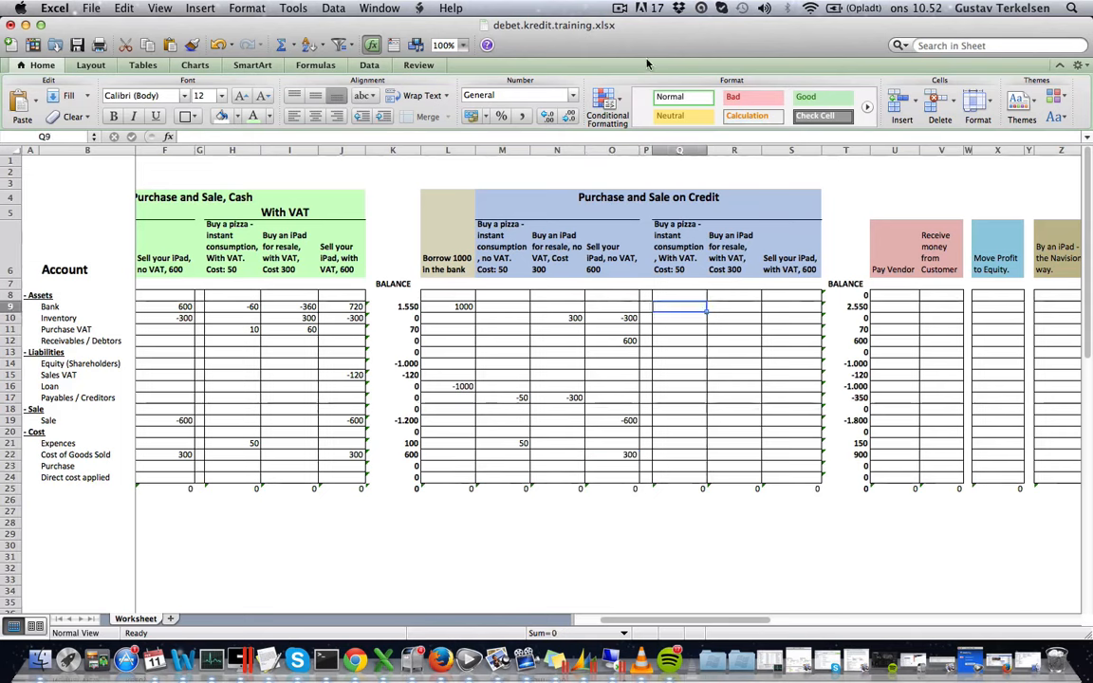
- Enter -60 in the Payables / Creditors row for the pizza bought on credit with VAT
{"action": "left_click", "coordinate": [661, 246]}
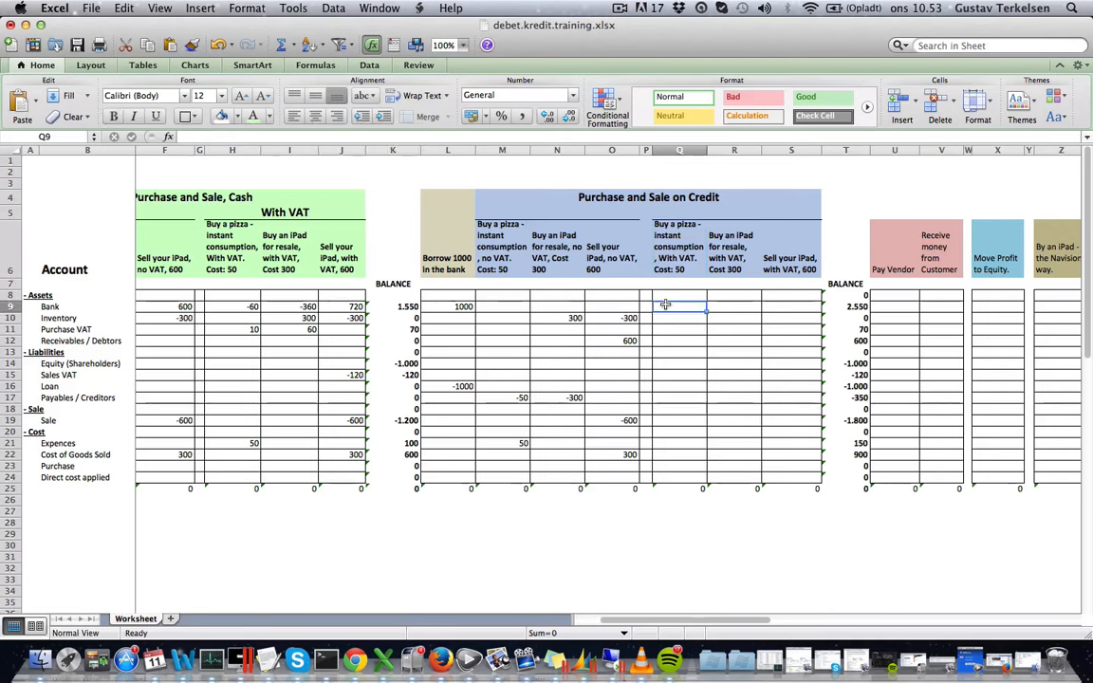
{"action": "left_click", "coordinate": [665, 304]}
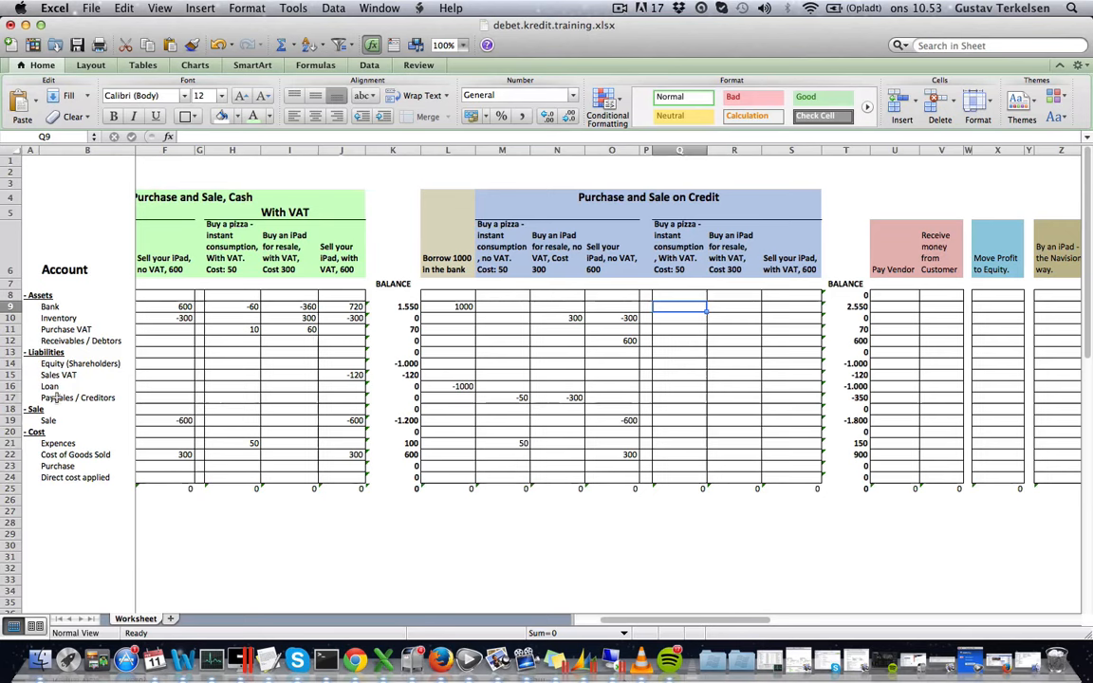
{"action": "left_click", "coordinate": [13, 398]}
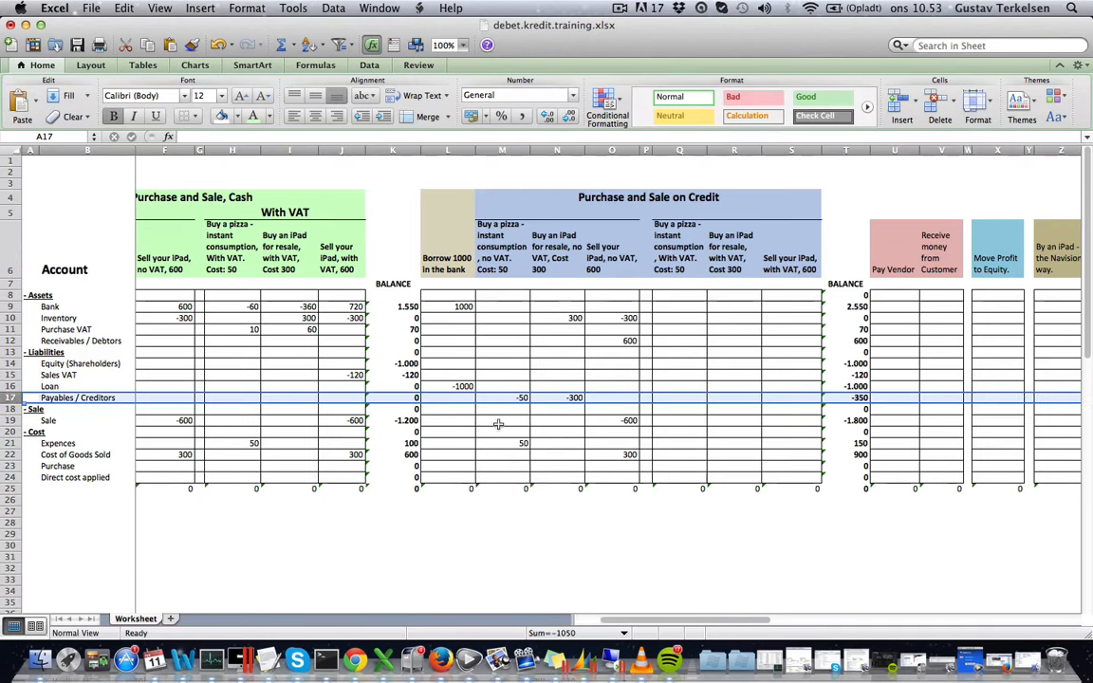
{"action": "left_click", "coordinate": [684, 398]}
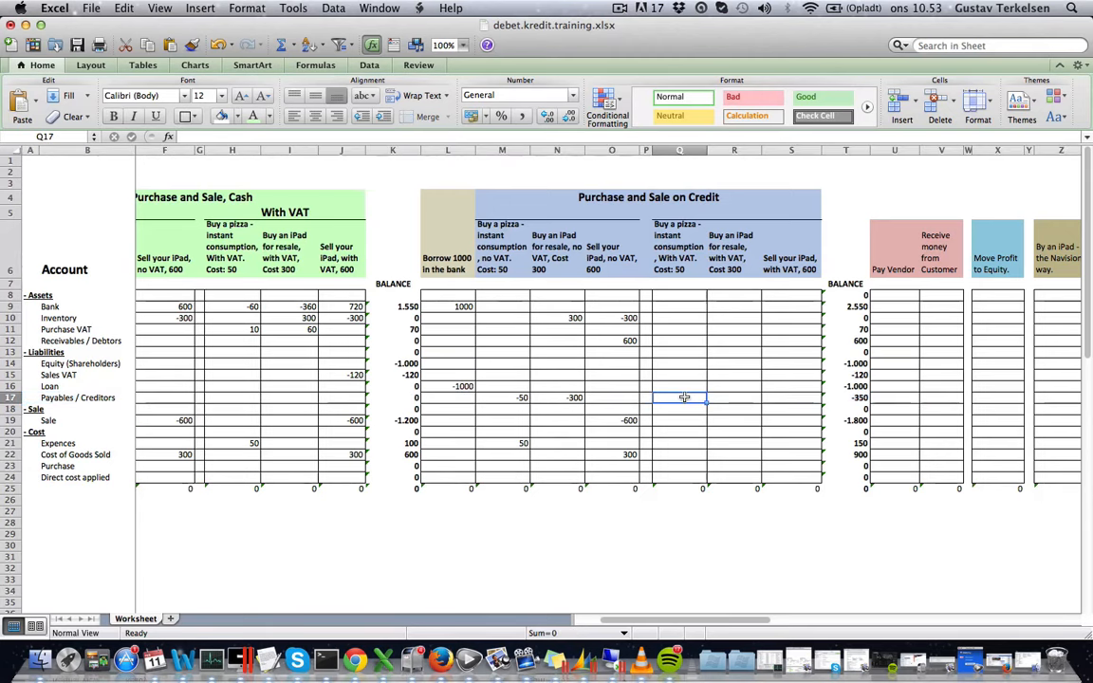
{"action": "type", "text": "-60"}
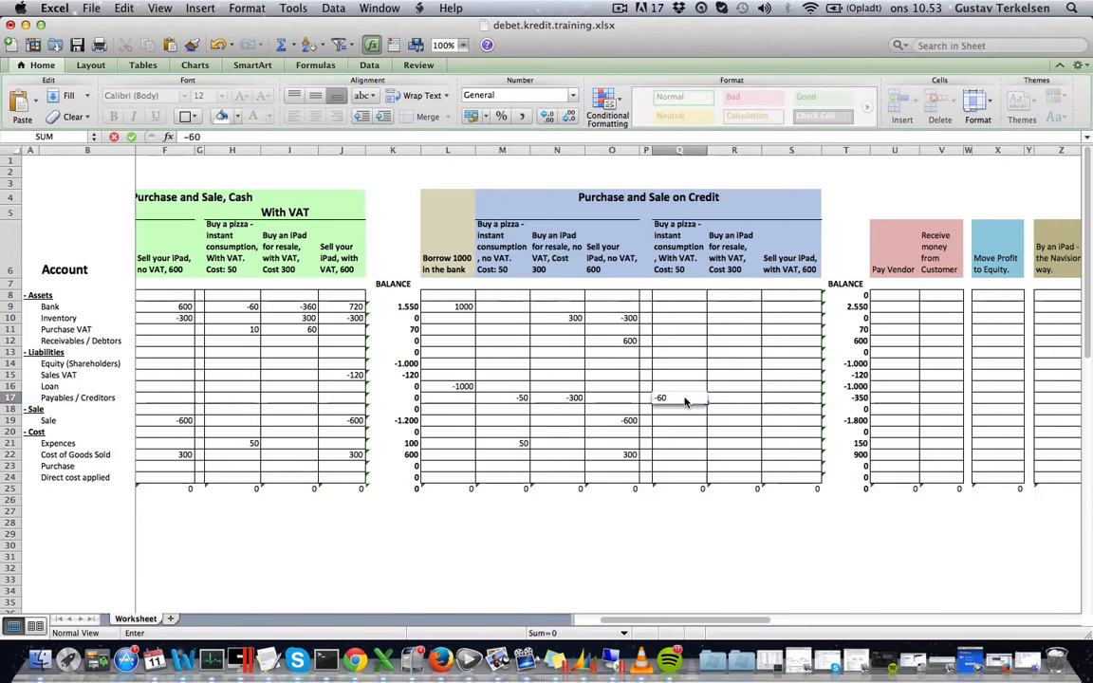
{"action": "key", "text": "Return"}
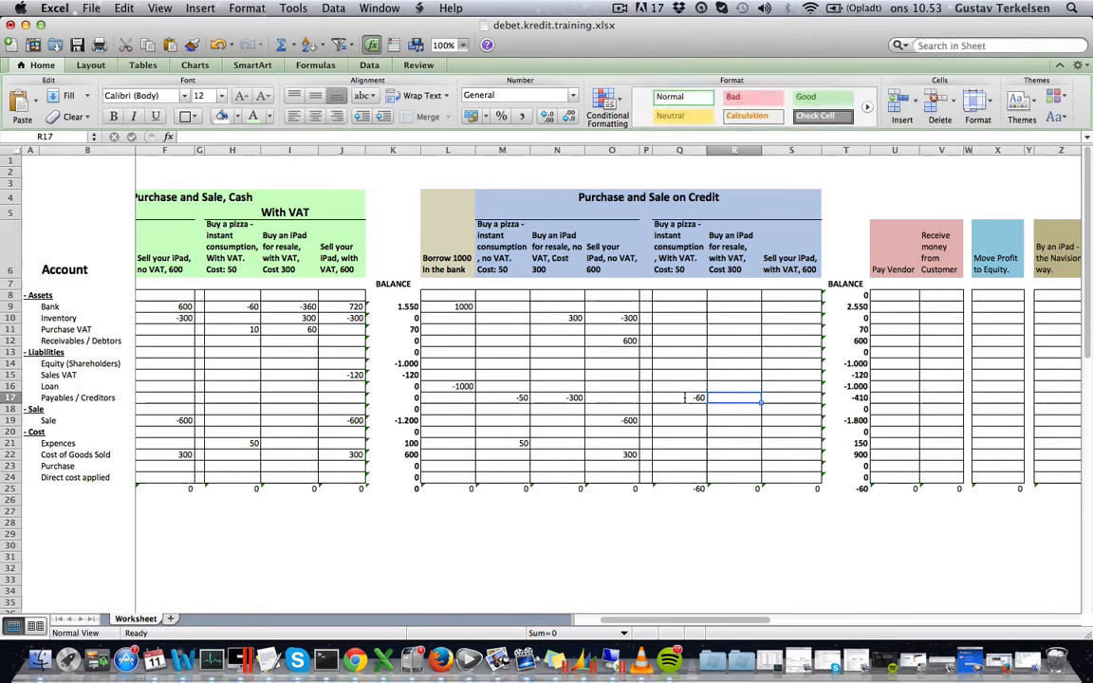
{"action": "left_click", "coordinate": [684, 398]}
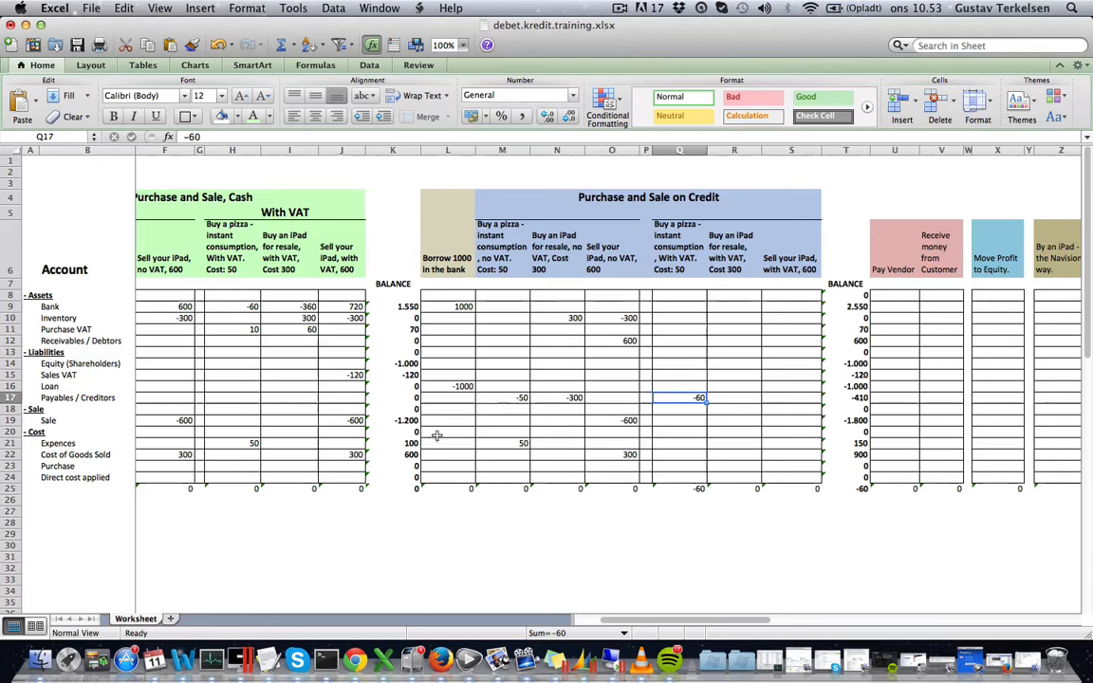
- Enter 50 in the Expences row for the pizza bought on credit with VAT
{"action": "left_click", "coordinate": [45, 445]}
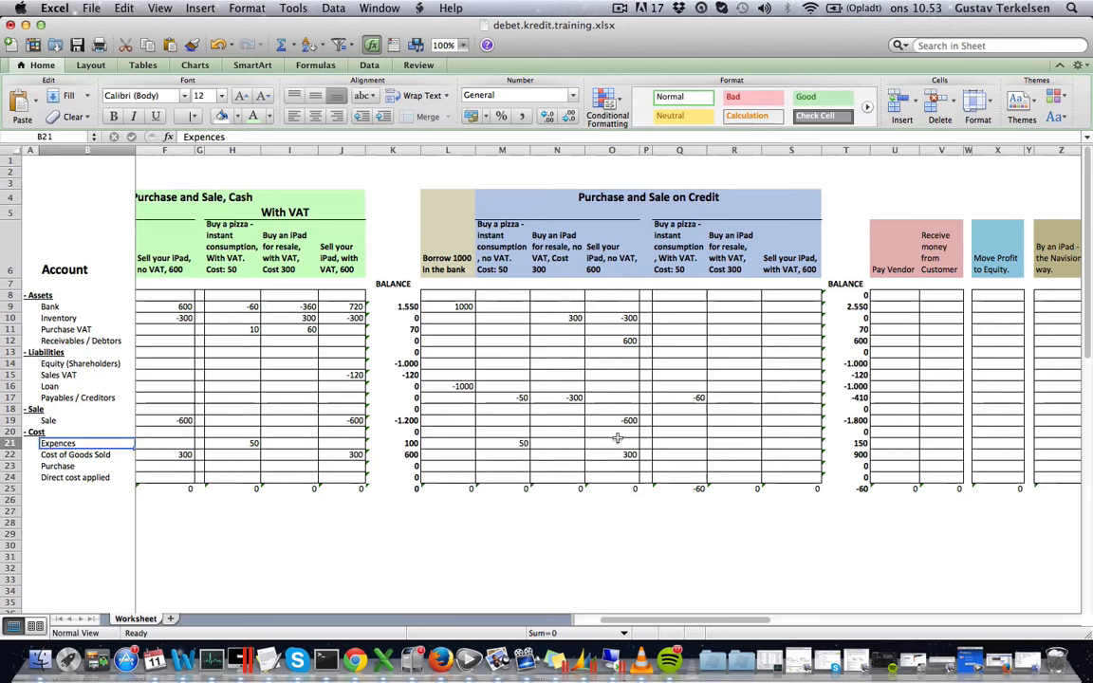
{"action": "left_click", "coordinate": [690, 444]}
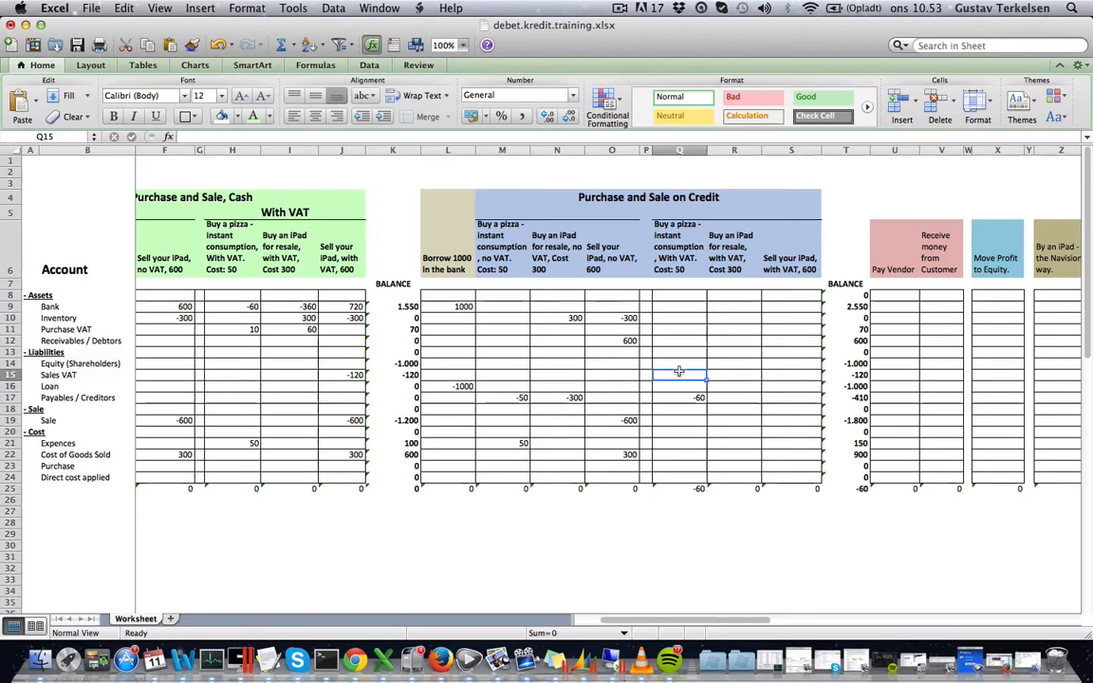
{"action": "left_click", "coordinate": [678, 365]}
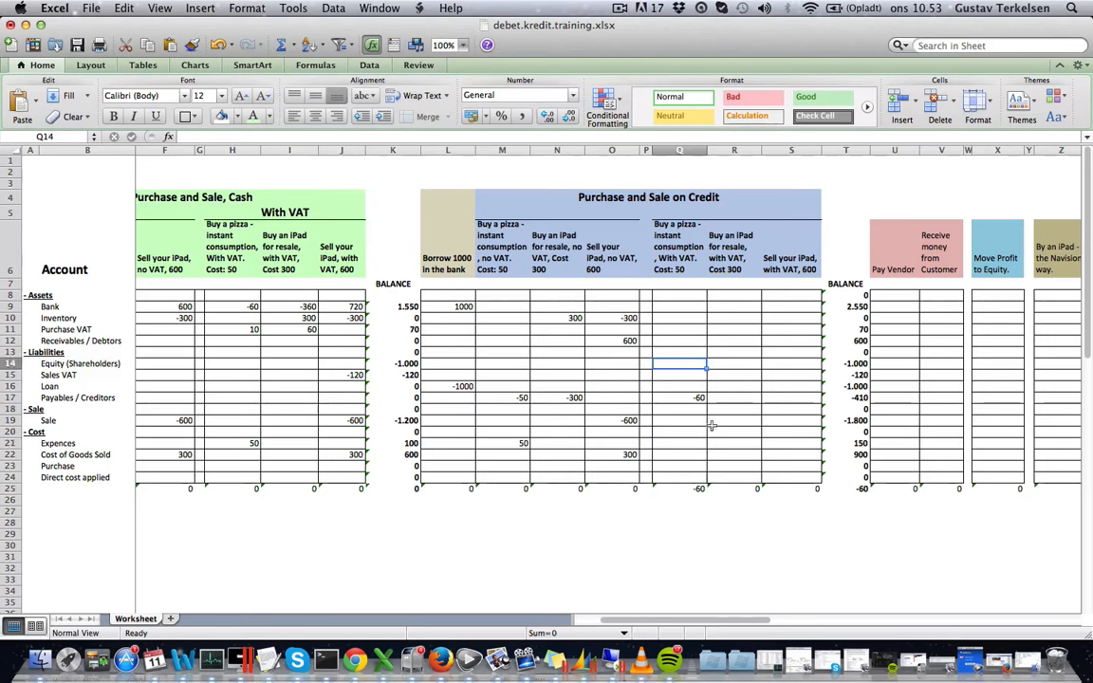
{"action": "left_click", "coordinate": [675, 432]}
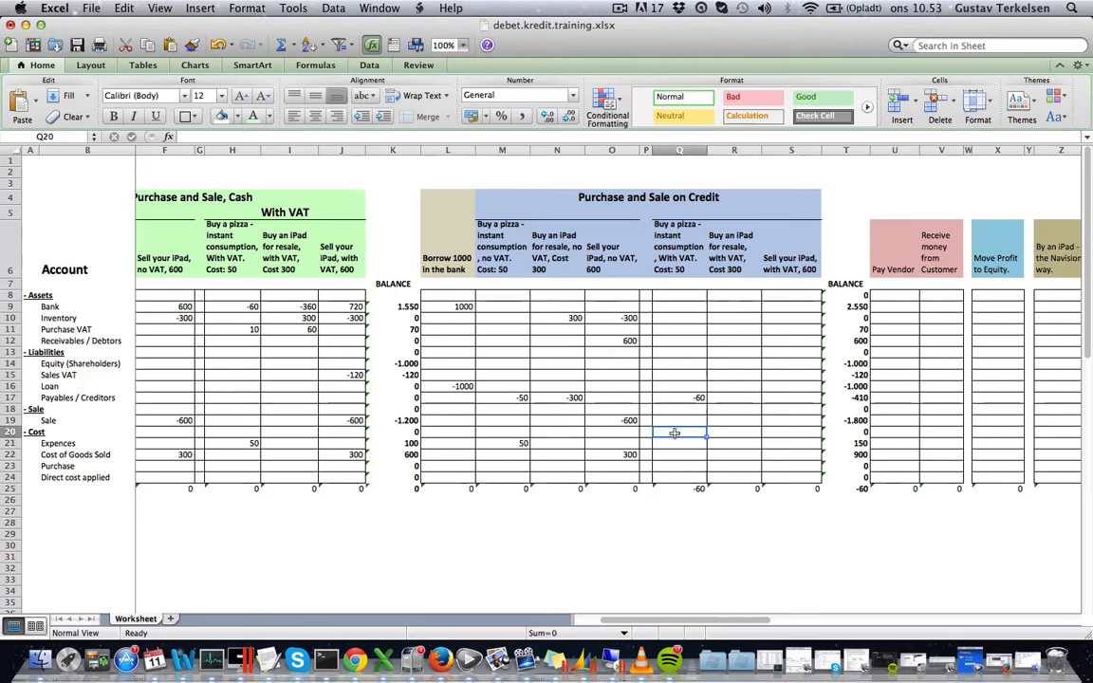
{"action": "left_click", "coordinate": [63, 453]}
{"action": "left_click", "coordinate": [61, 443]}
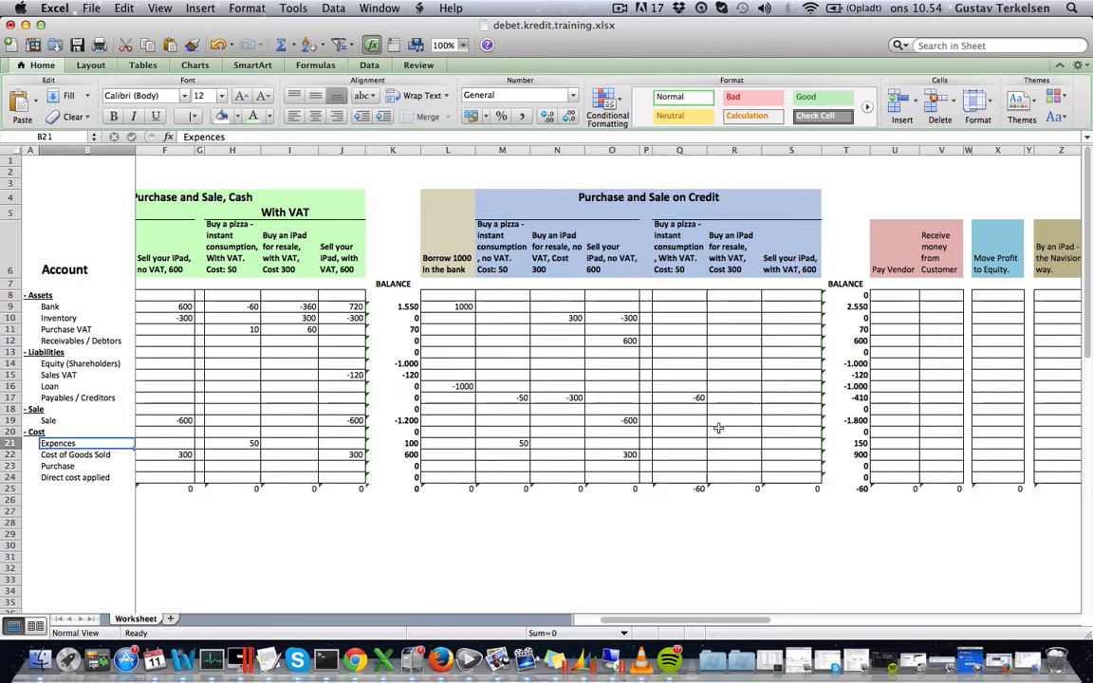
{"action": "left_click", "coordinate": [691, 445]}
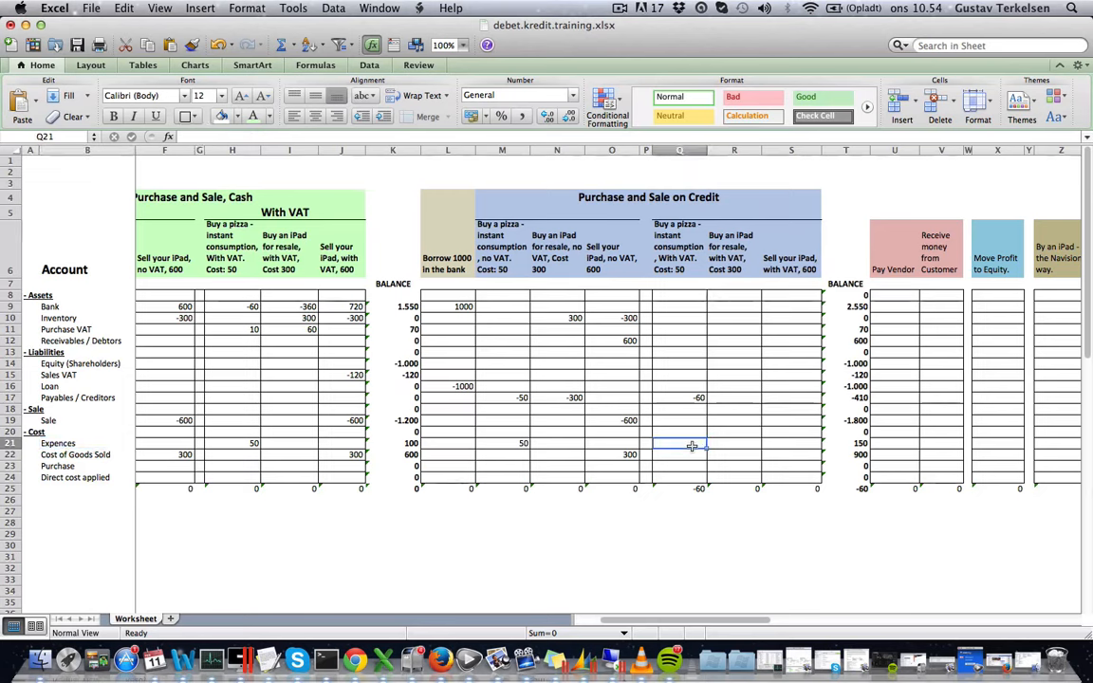
{"action": "type", "text": "50"}
{"action": "key", "text": "Tab"}
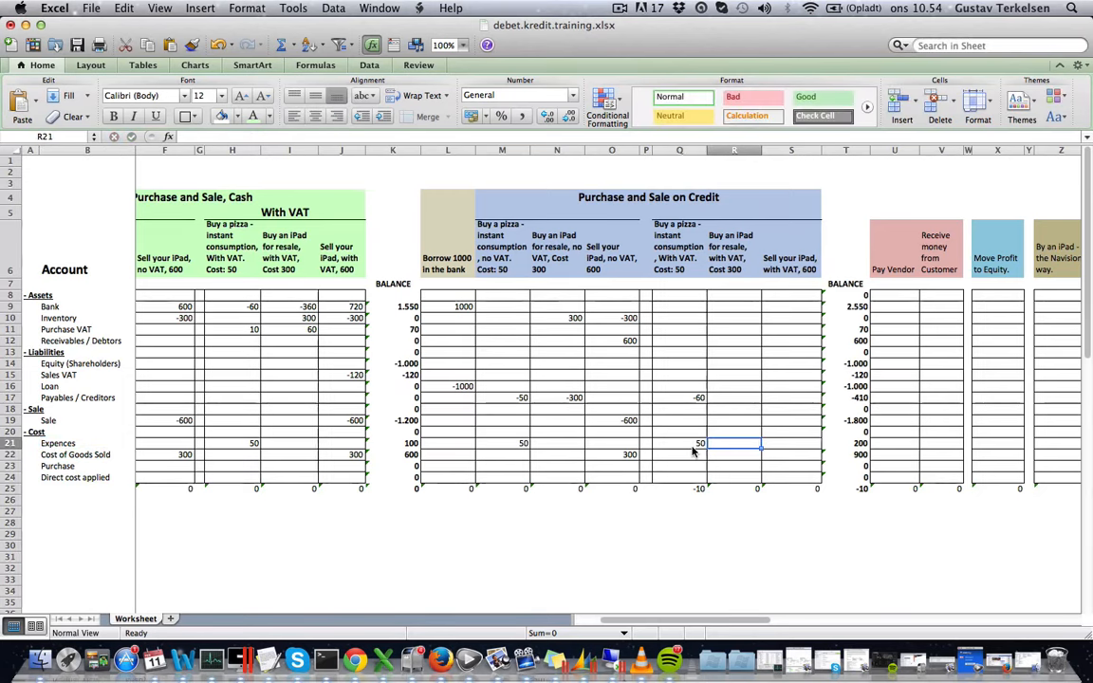
{"action": "left_click", "coordinate": [692, 446]}
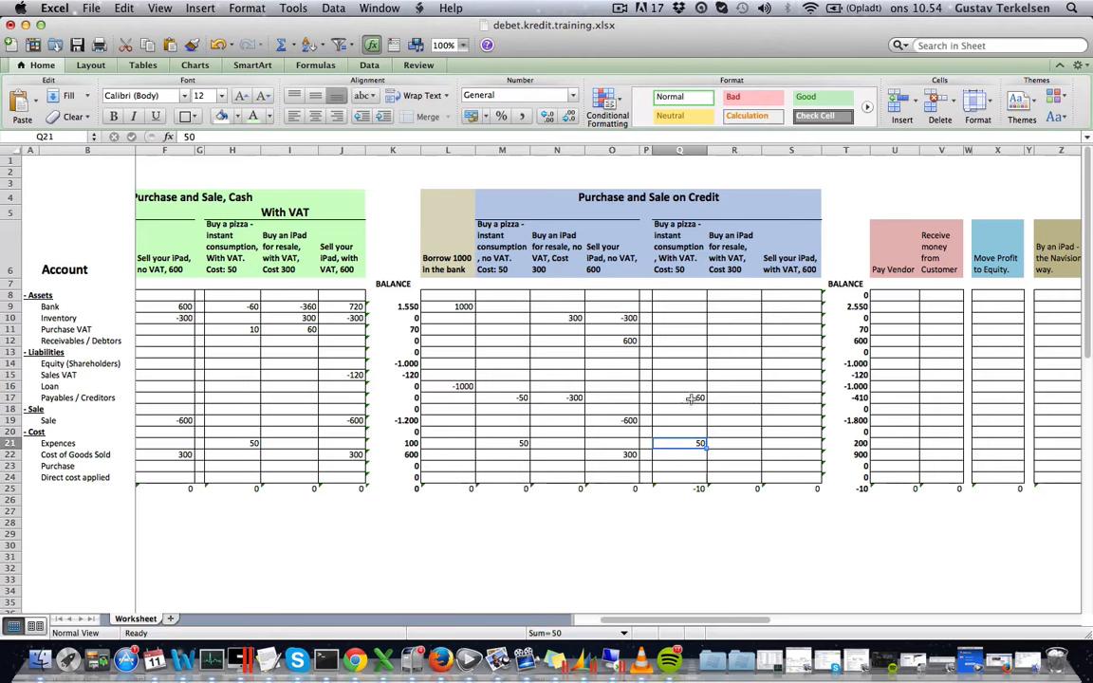
- Check the column total for the pizza bought on credit with VAT and enter the offsetting 10 in its Purchase VAT row
{"action": "left_click", "coordinate": [695, 488]}
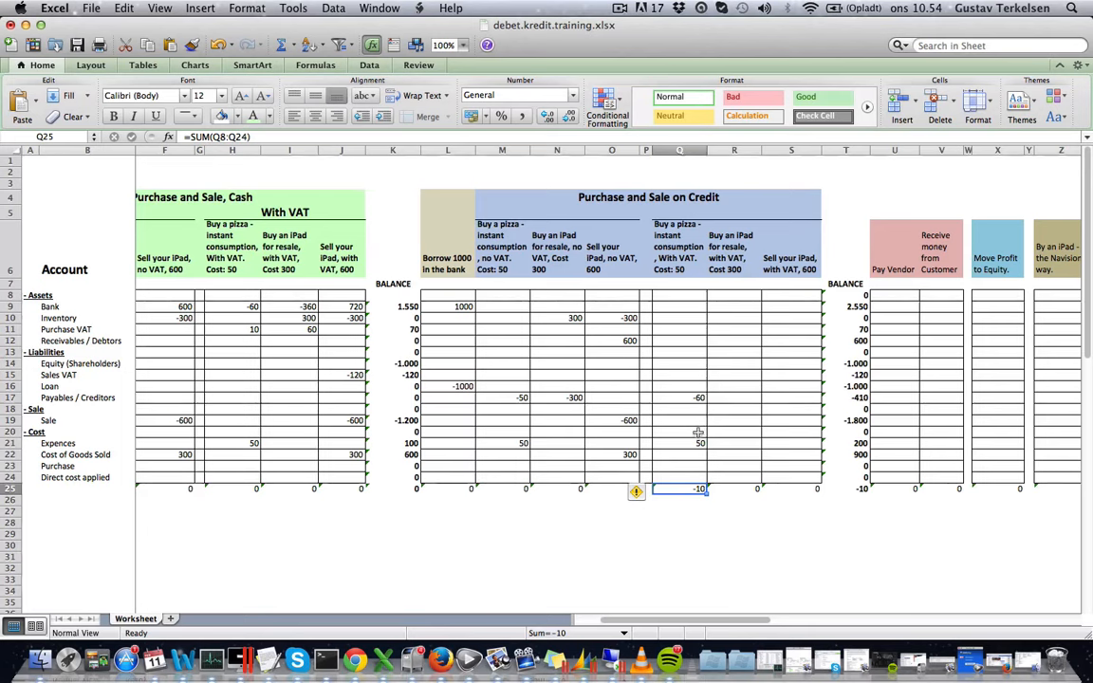
{"action": "left_click", "coordinate": [698, 398]}
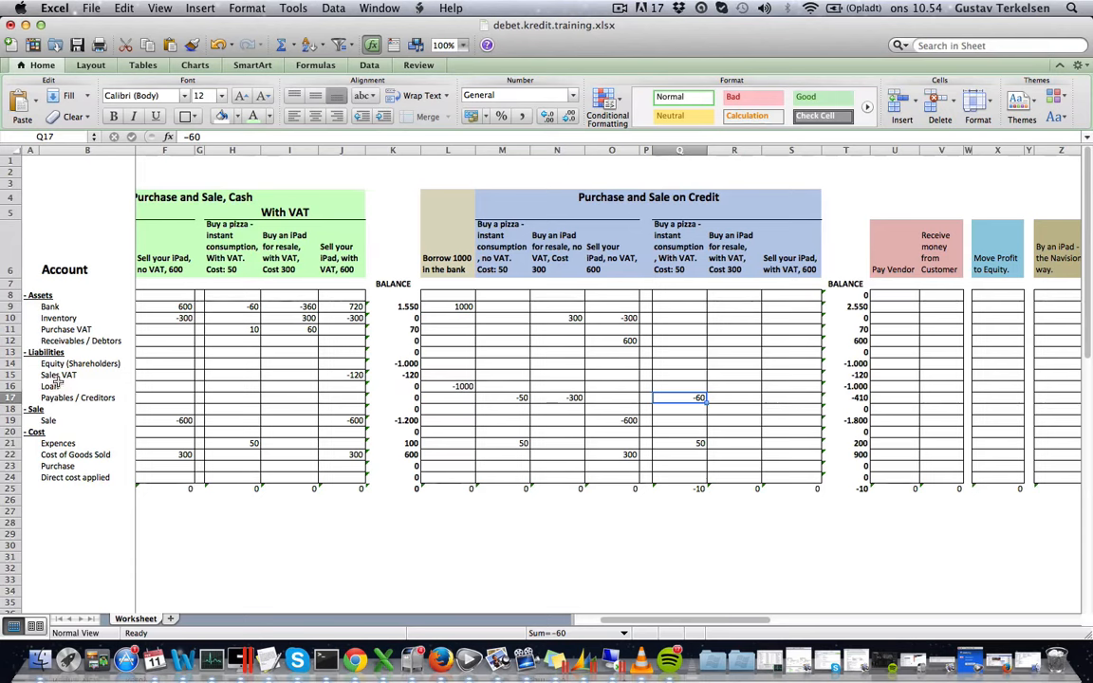
{"action": "left_click", "coordinate": [61, 330]}
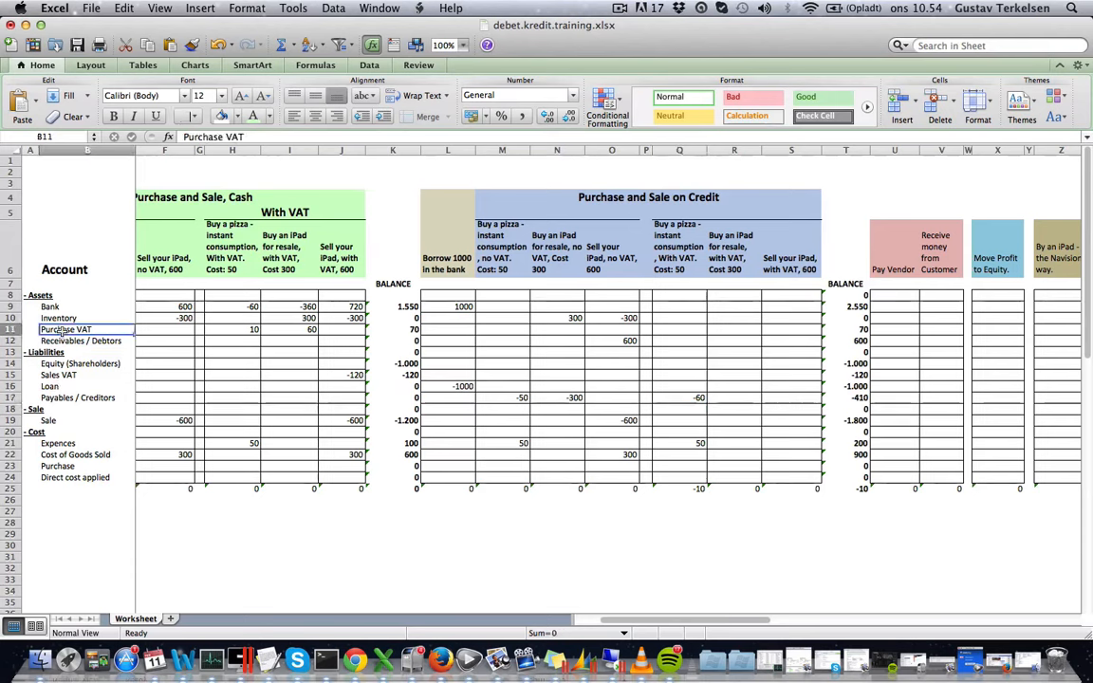
{"action": "left_click", "coordinate": [687, 331]}
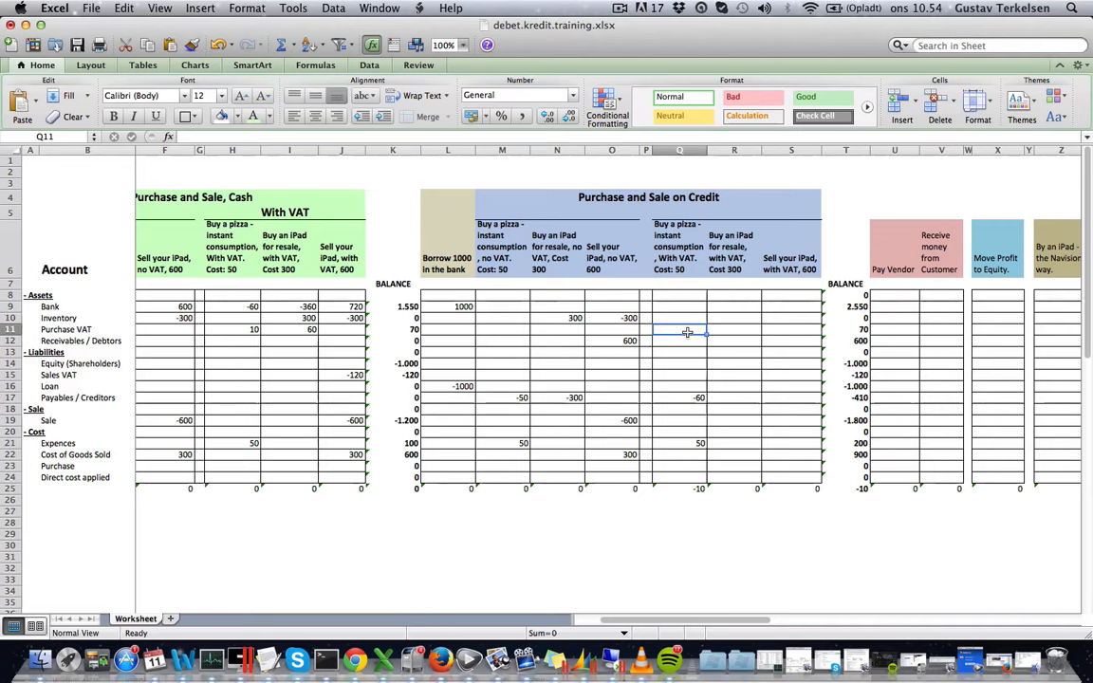
{"action": "type", "text": "10"}
{"action": "key", "text": "Tab"}
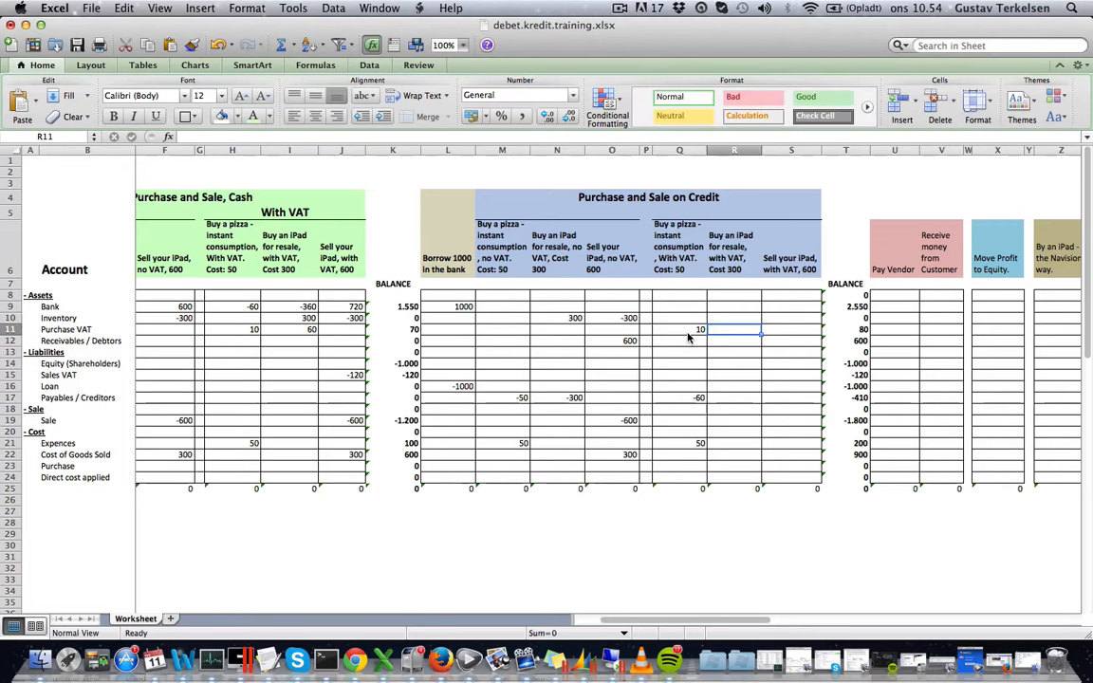
{"action": "left_click", "coordinate": [692, 330]}
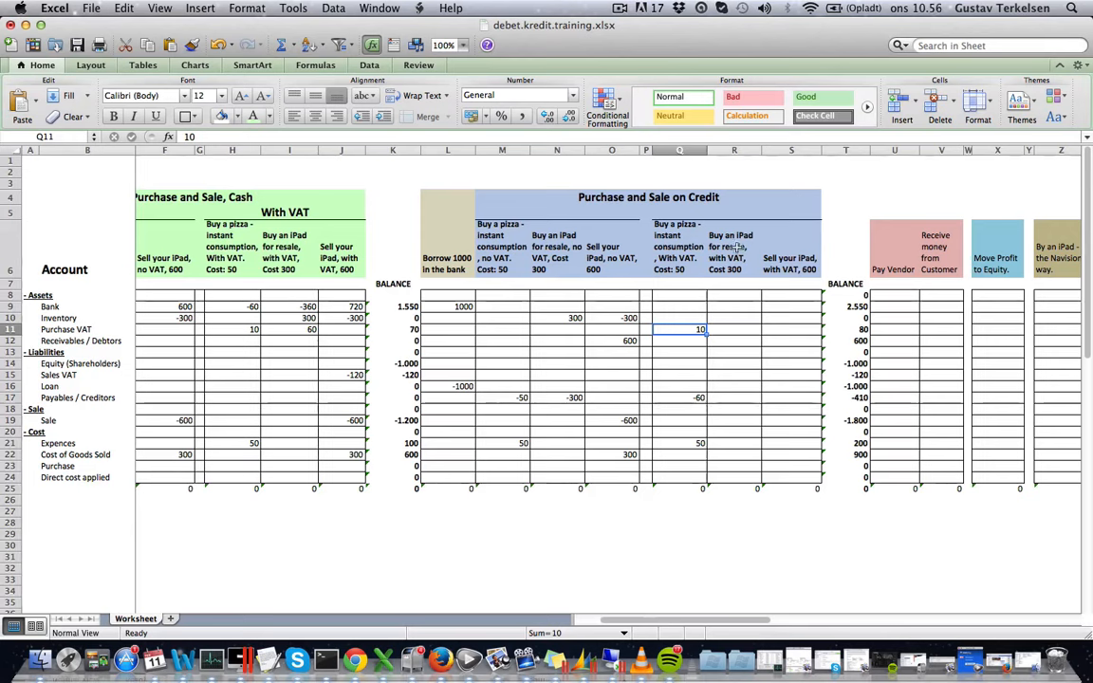
- Enter -360 in the Payables / Creditors row for the iPad bought for resale on credit with VAT
{"action": "left_click", "coordinate": [738, 266]}
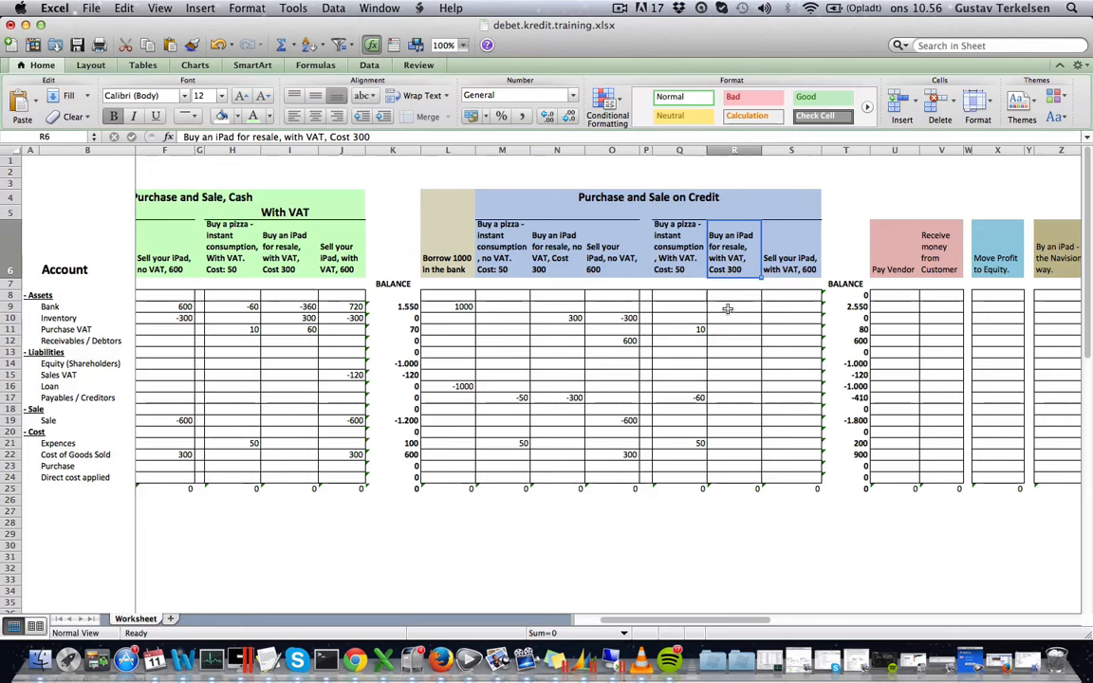
{"action": "left_click", "coordinate": [708, 201]}
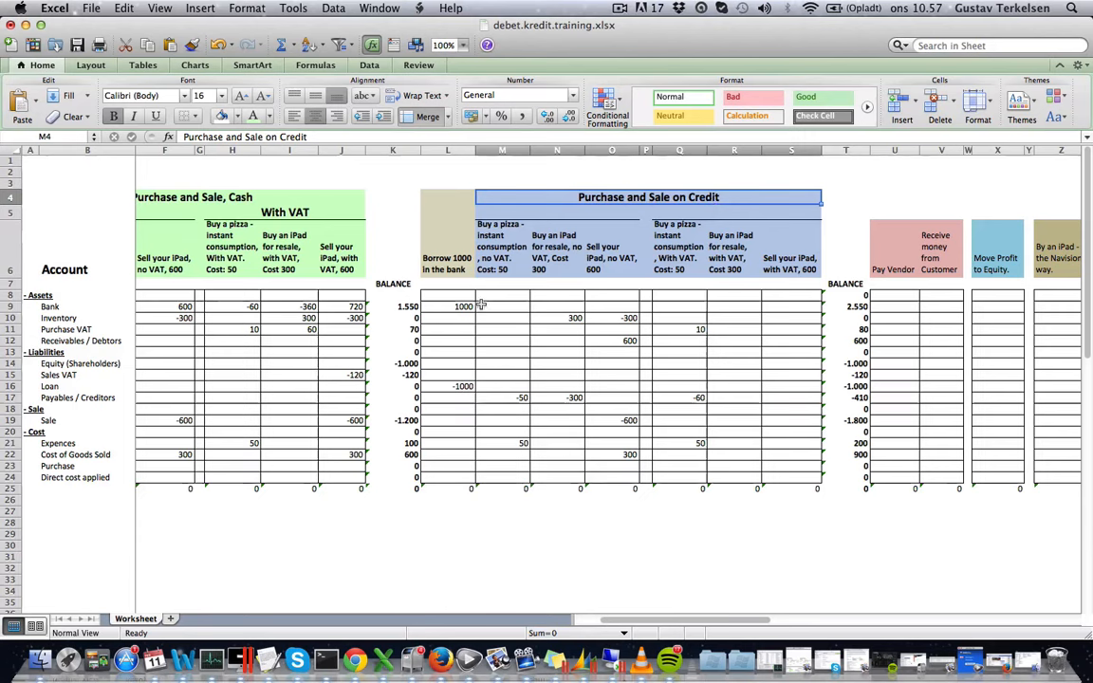
{"action": "left_click", "coordinate": [47, 307]}
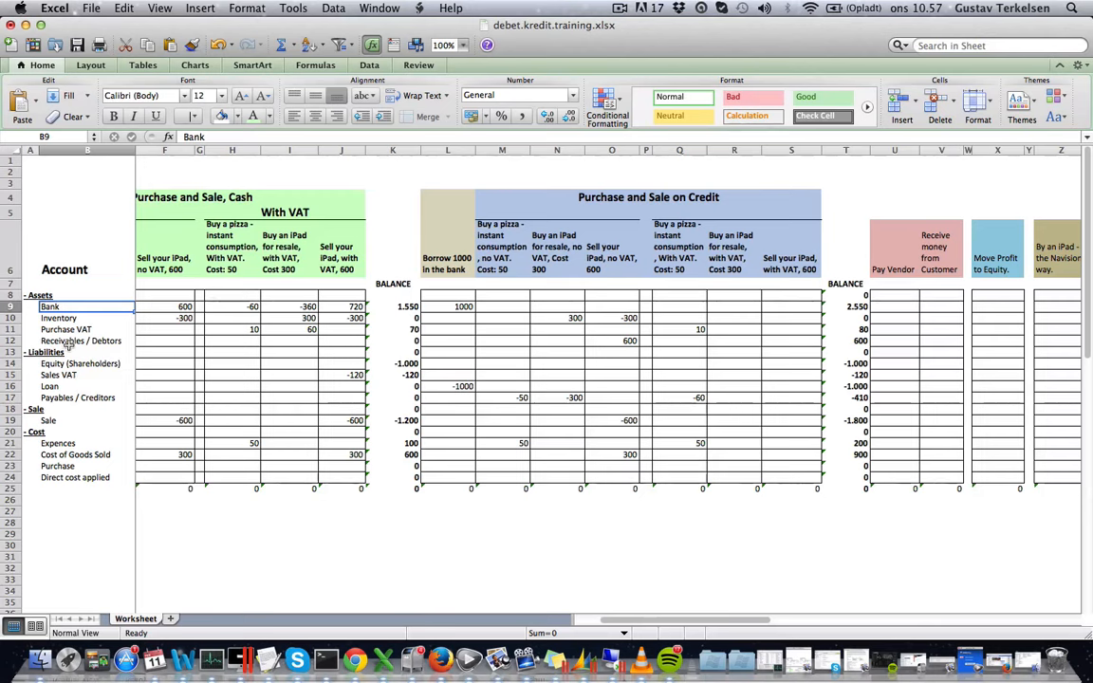
{"action": "left_click", "coordinate": [55, 397]}
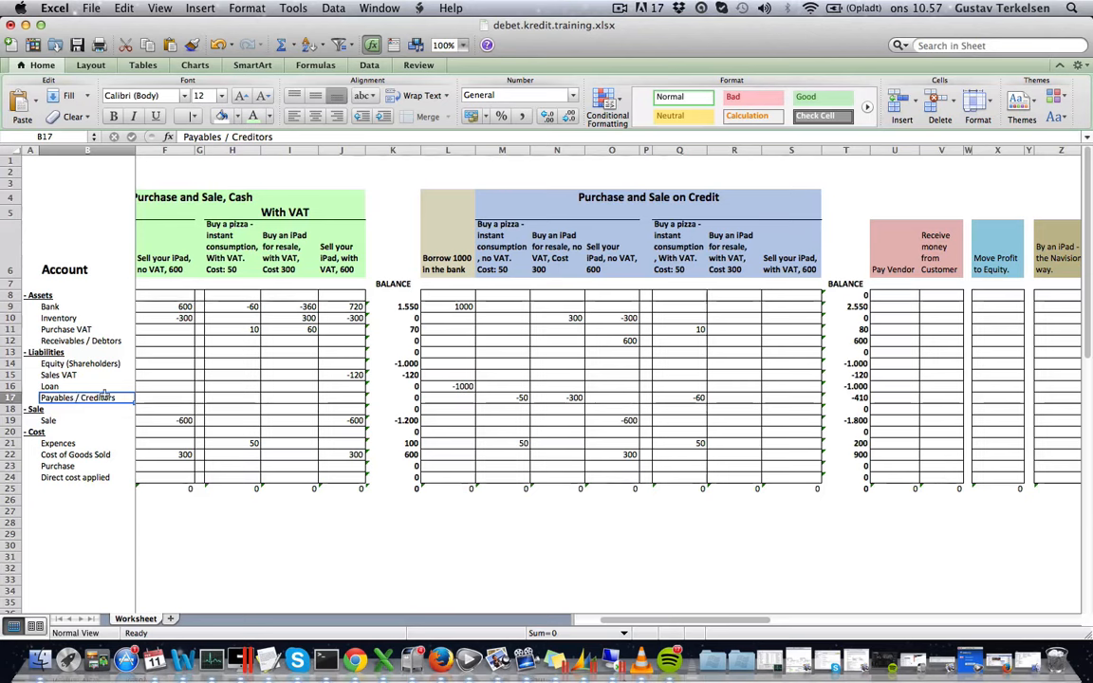
{"action": "left_click", "coordinate": [747, 398]}
{"action": "type", "text": "-"}
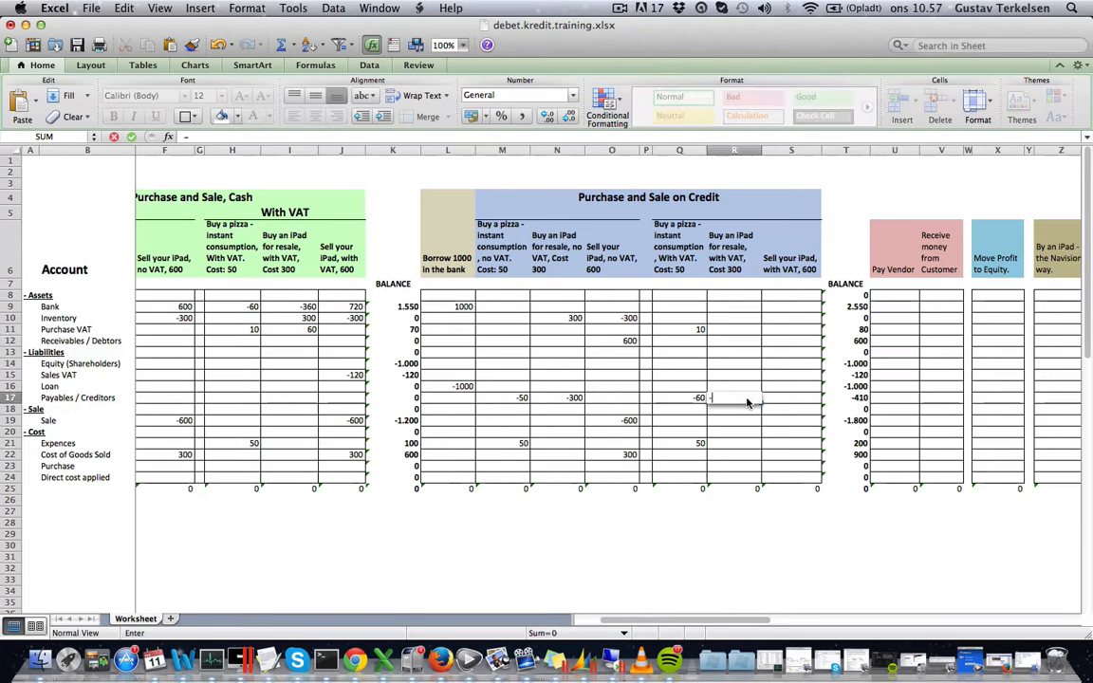
{"action": "type", "text": "360"}
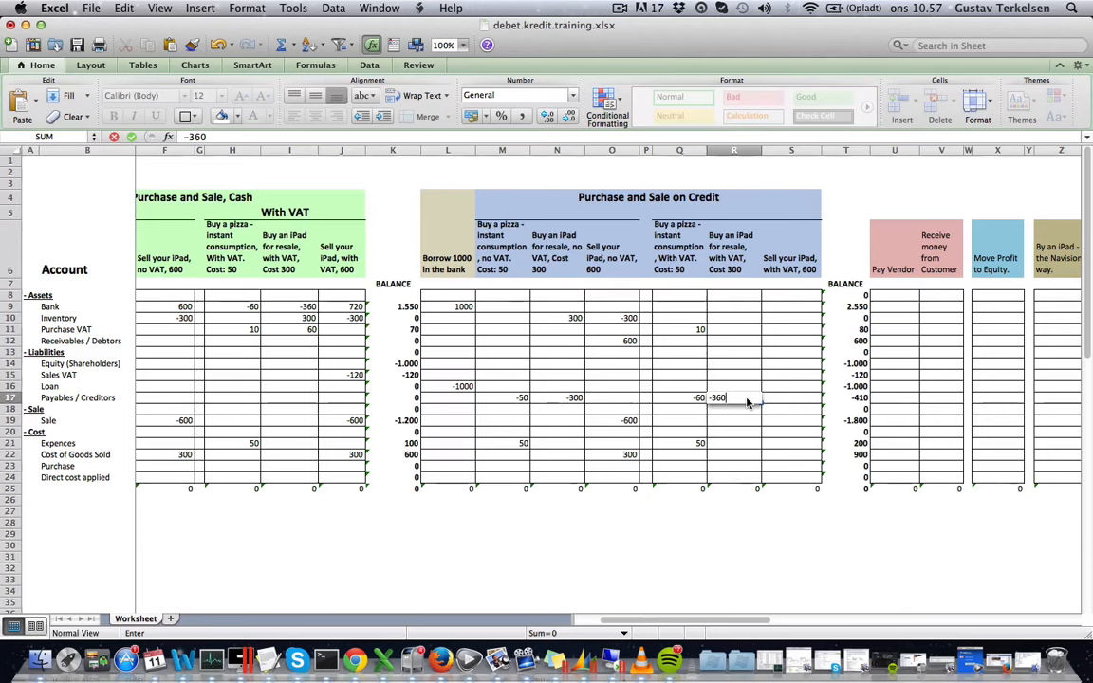
{"action": "key", "text": "Tab"}
{"action": "left_click", "coordinate": [746, 398]}
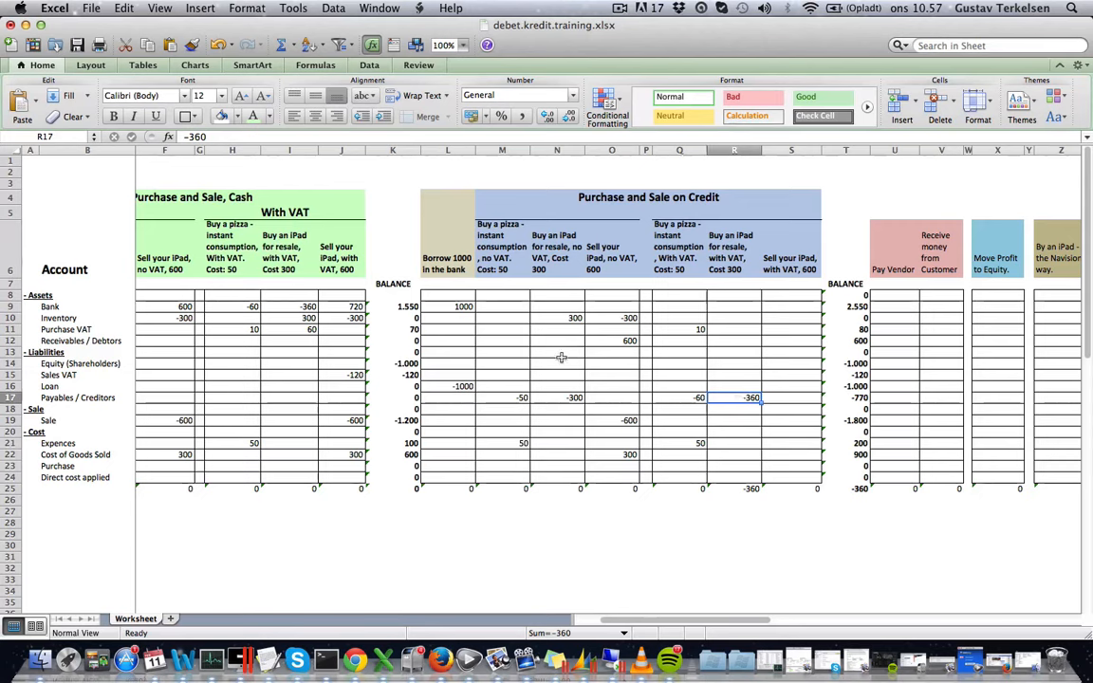
- Enter 300 in the Inventory row for the iPad bought for resale on credit with VAT
{"action": "left_click", "coordinate": [731, 318]}
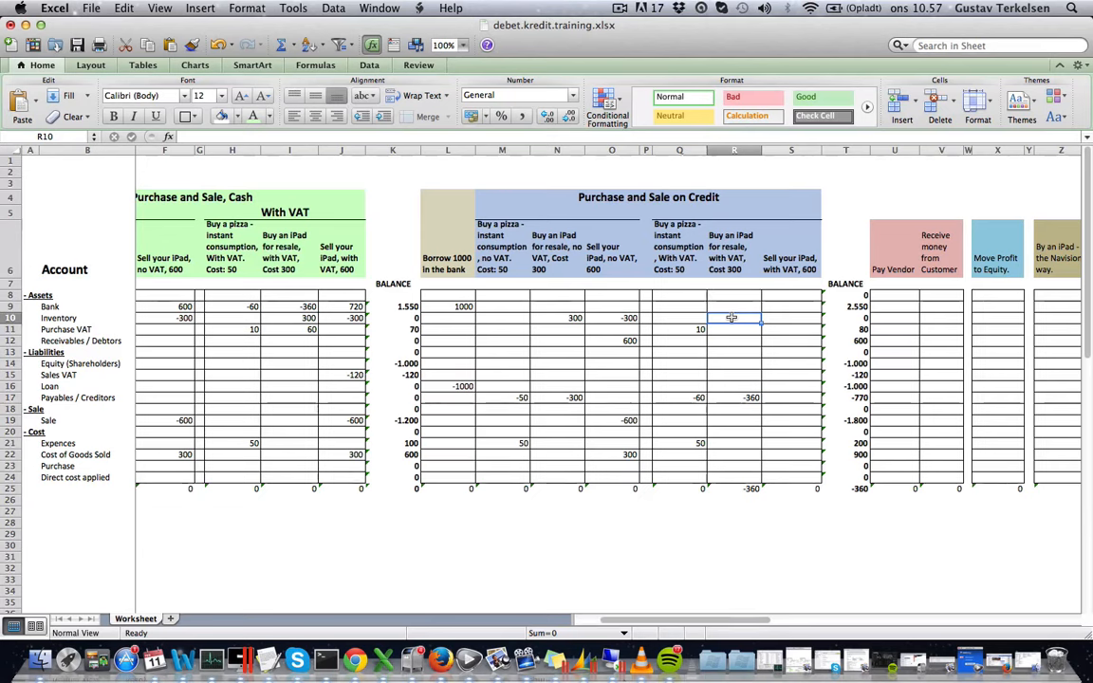
{"action": "type", "text": "300"}
{"action": "key", "text": "Tab"}
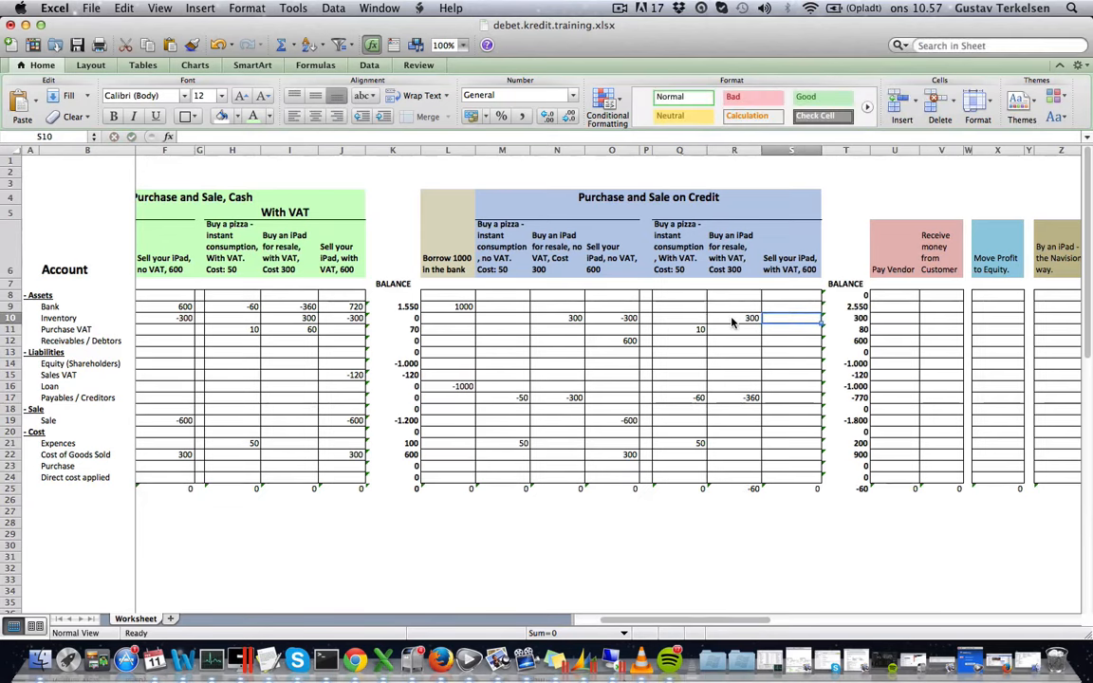
{"action": "left_click", "coordinate": [746, 317]}
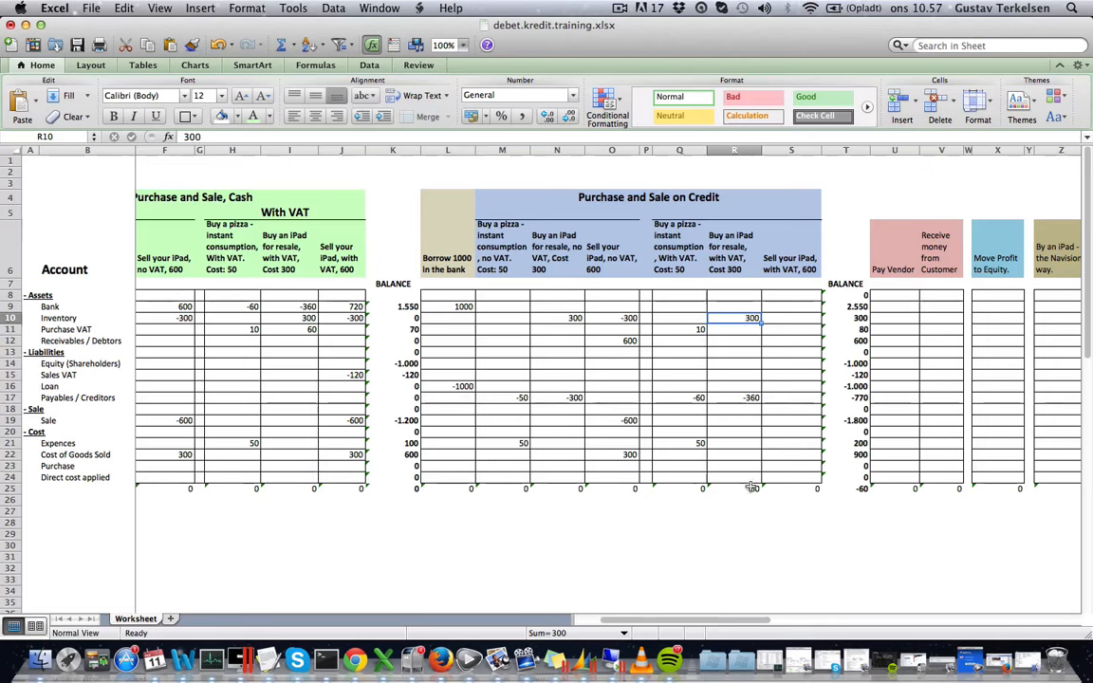
- Enter 60 in the Purchase VAT row for the iPad bought on credit with VAT, and review that column's entries
{"action": "left_click", "coordinate": [751, 397]}
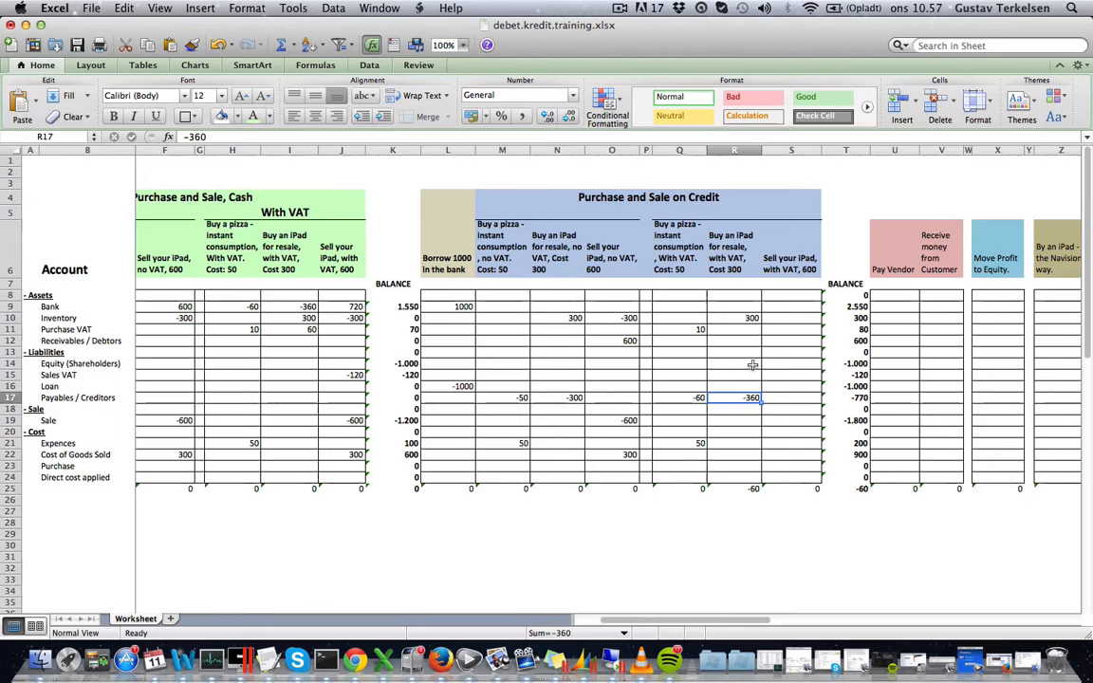
{"action": "left_click", "coordinate": [62, 330]}
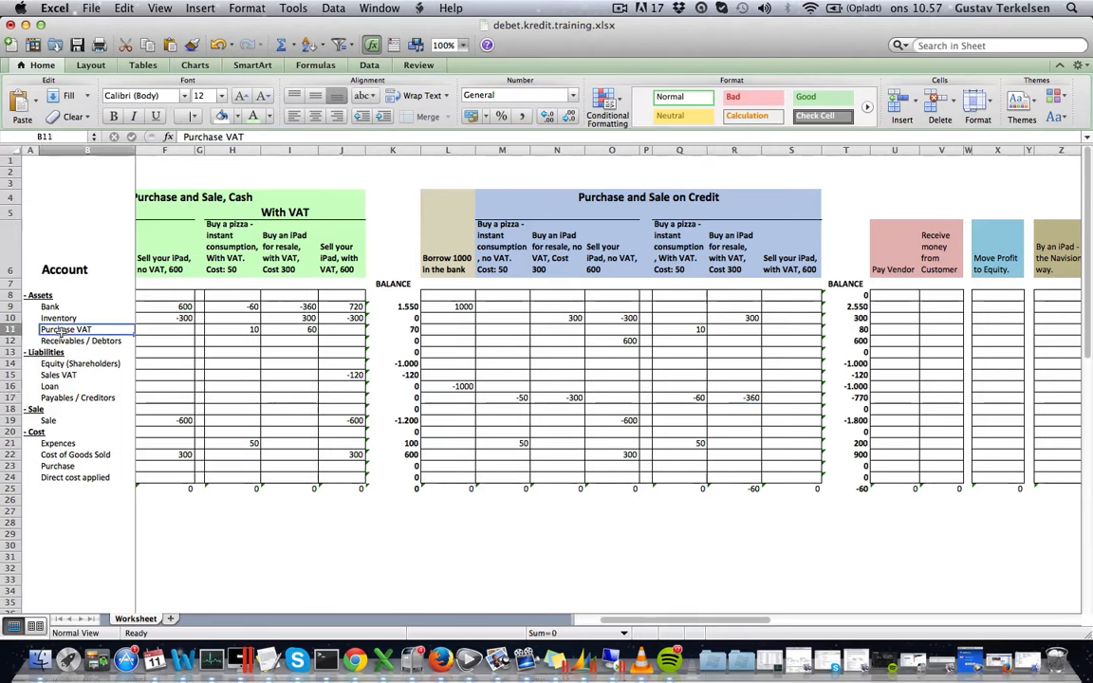
{"action": "left_click", "coordinate": [737, 332]}
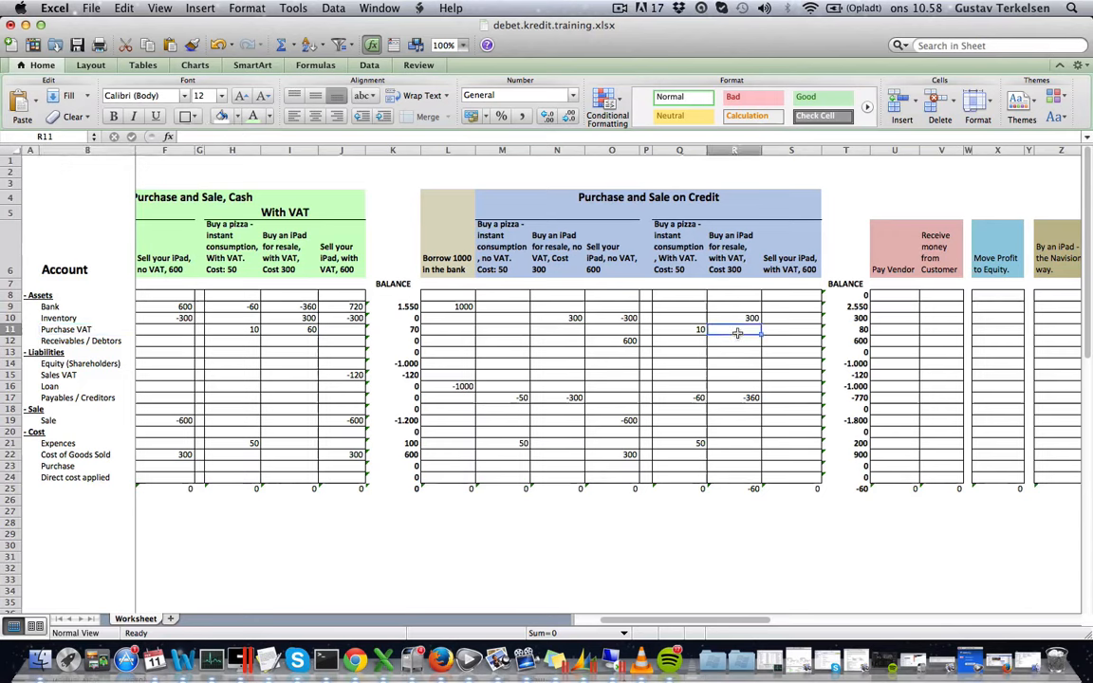
{"action": "type", "text": "60"}
{"action": "key", "text": "Right"}
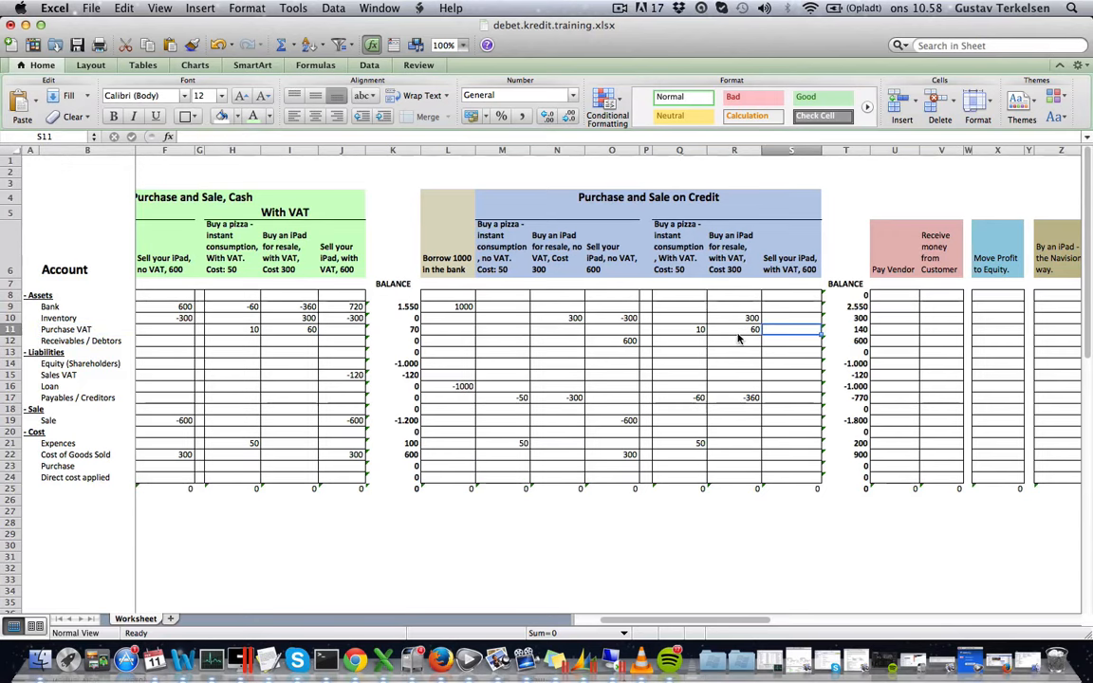
{"action": "key", "text": "Up"}
{"action": "key", "text": "Left"}
{"action": "key", "text": "Down"}
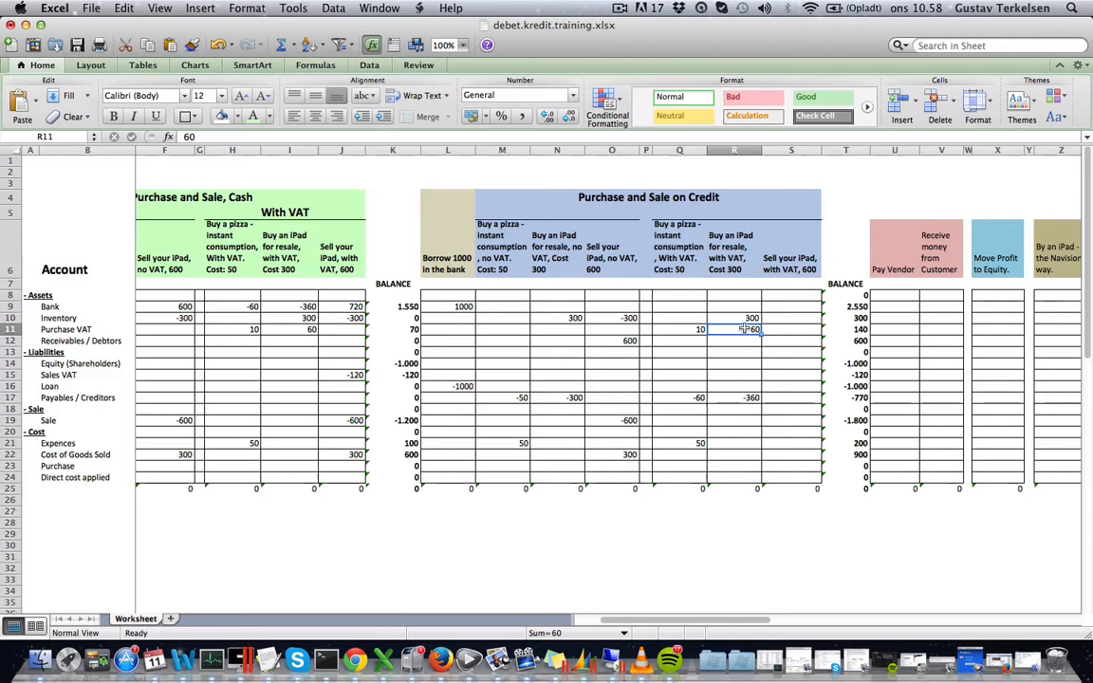
{"action": "left_click", "coordinate": [749, 398]}
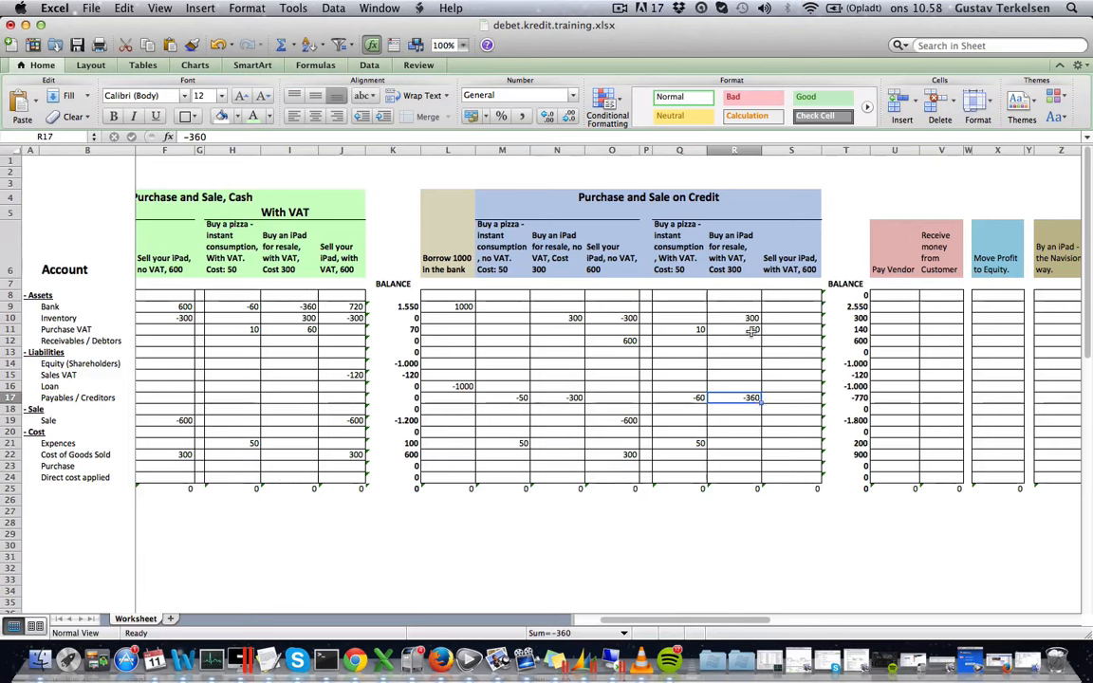
{"action": "left_click", "coordinate": [746, 330]}
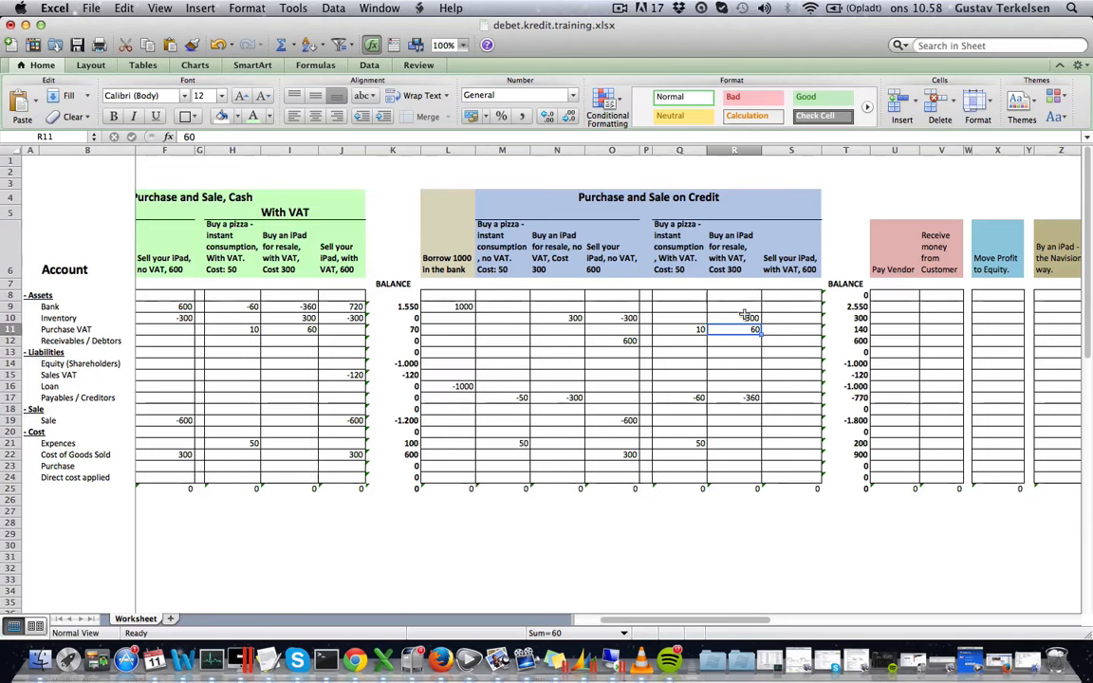
{"action": "left_click", "coordinate": [744, 316]}
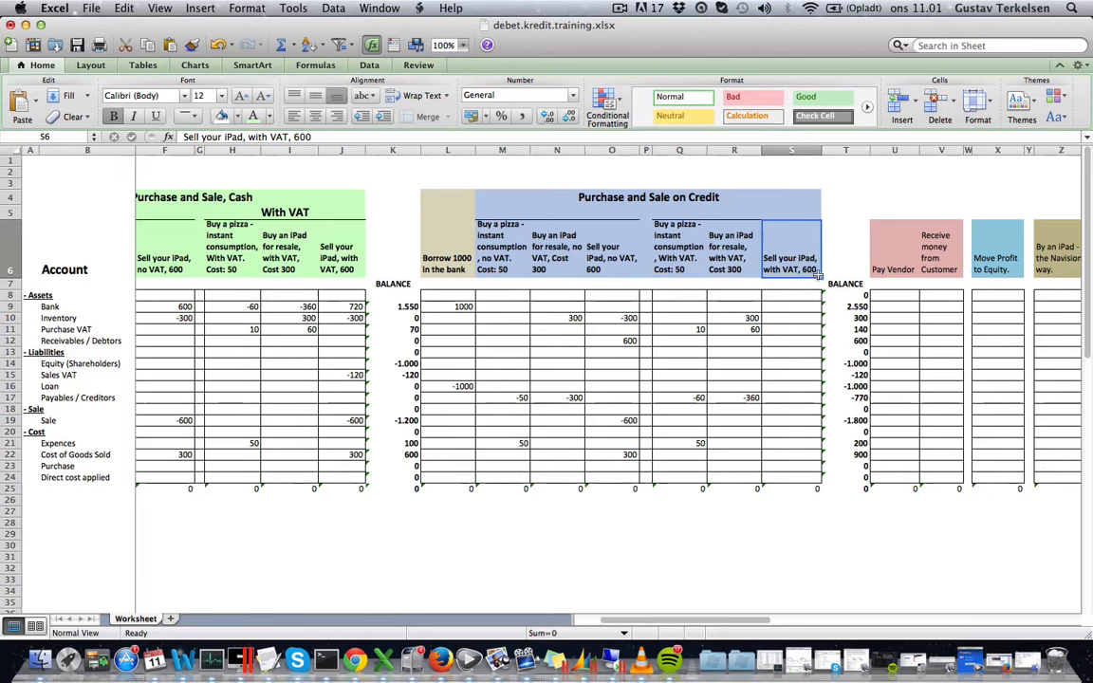
- Enter 720 in the Receivables / Debtors row for the iPad sold on credit with VAT
{"action": "left_click", "coordinate": [782, 343]}
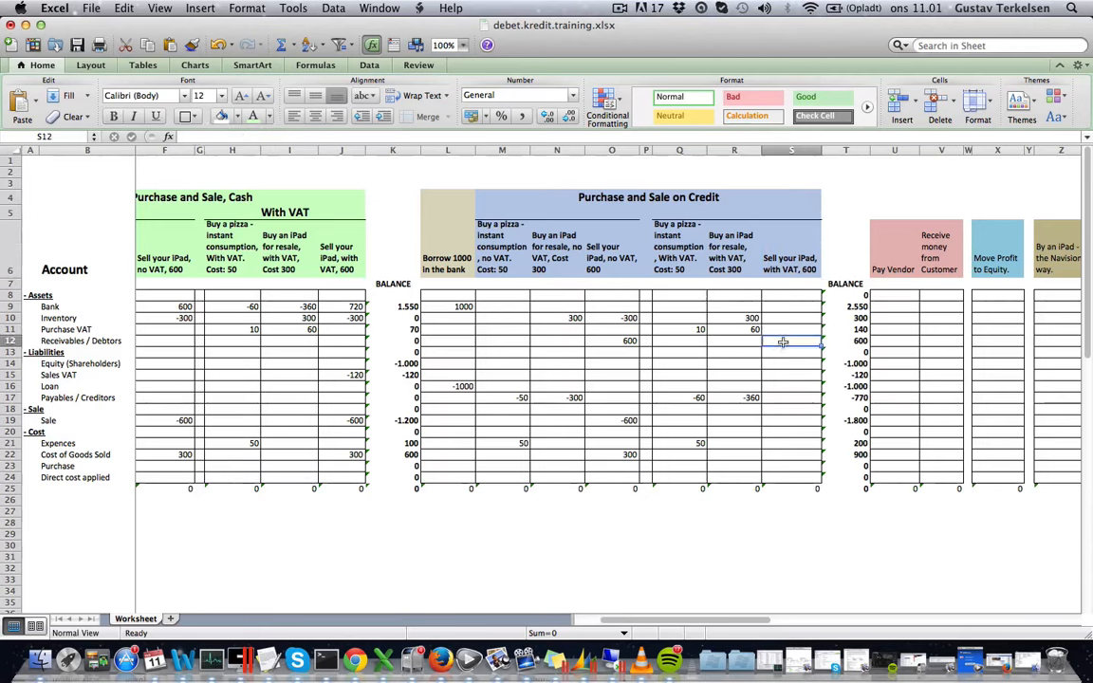
{"action": "type", "text": "720"}
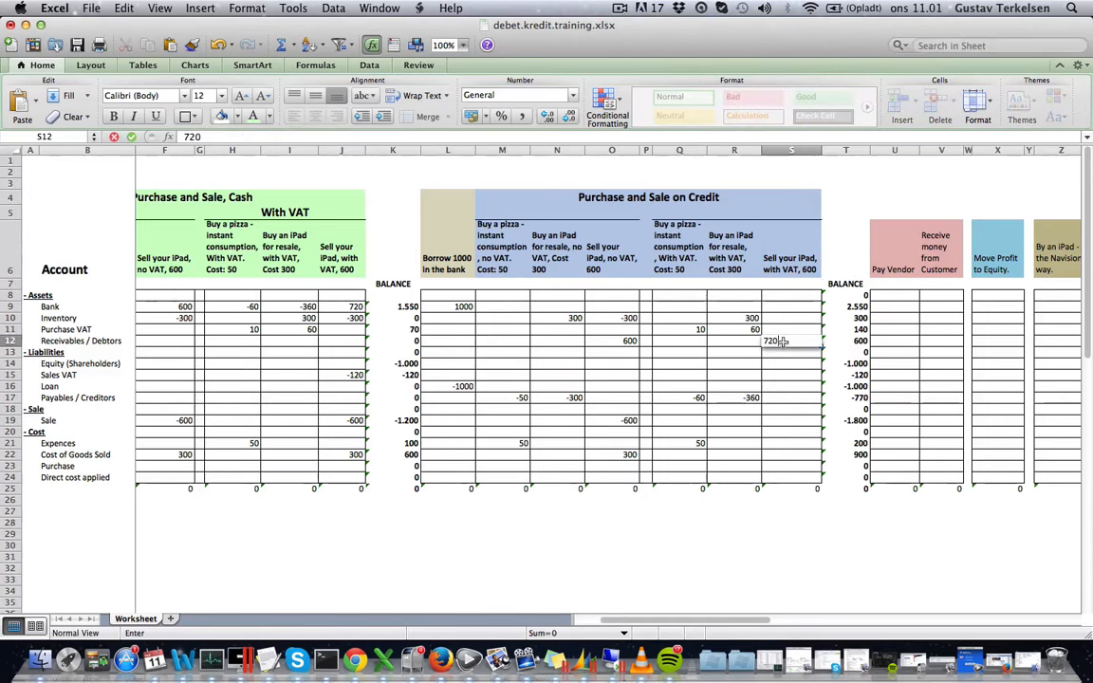
{"action": "key", "text": "Tab"}
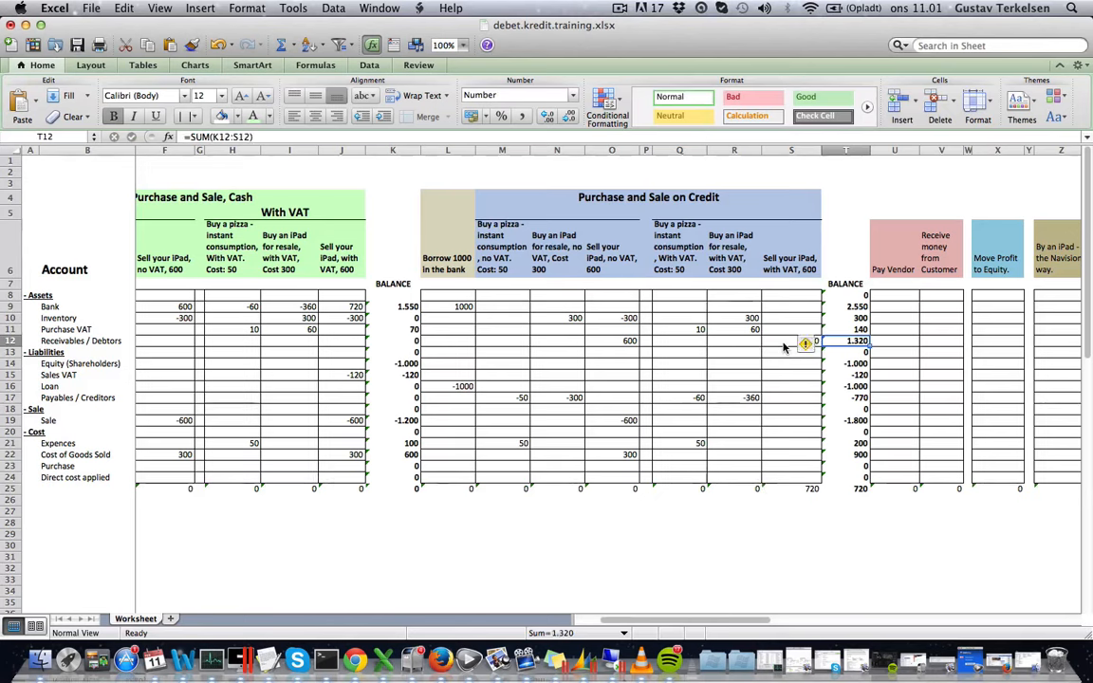
{"action": "left_click", "coordinate": [783, 344]}
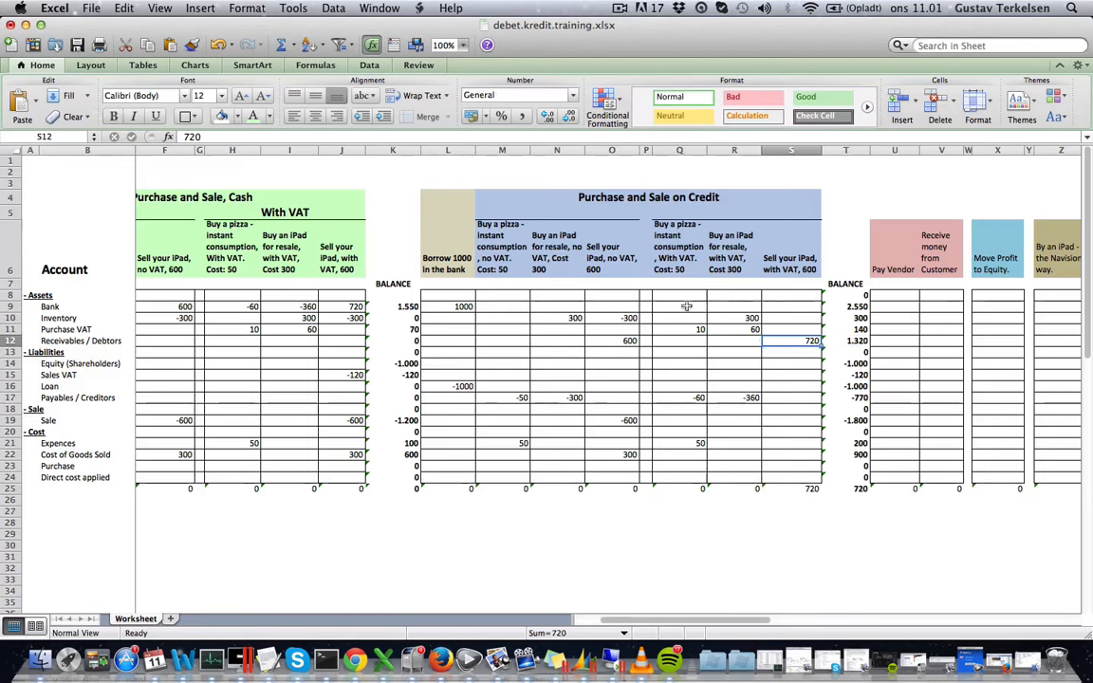
- Enter -600 in the Sale row for the iPad sold on credit with VAT
{"action": "left_click", "coordinate": [789, 363]}
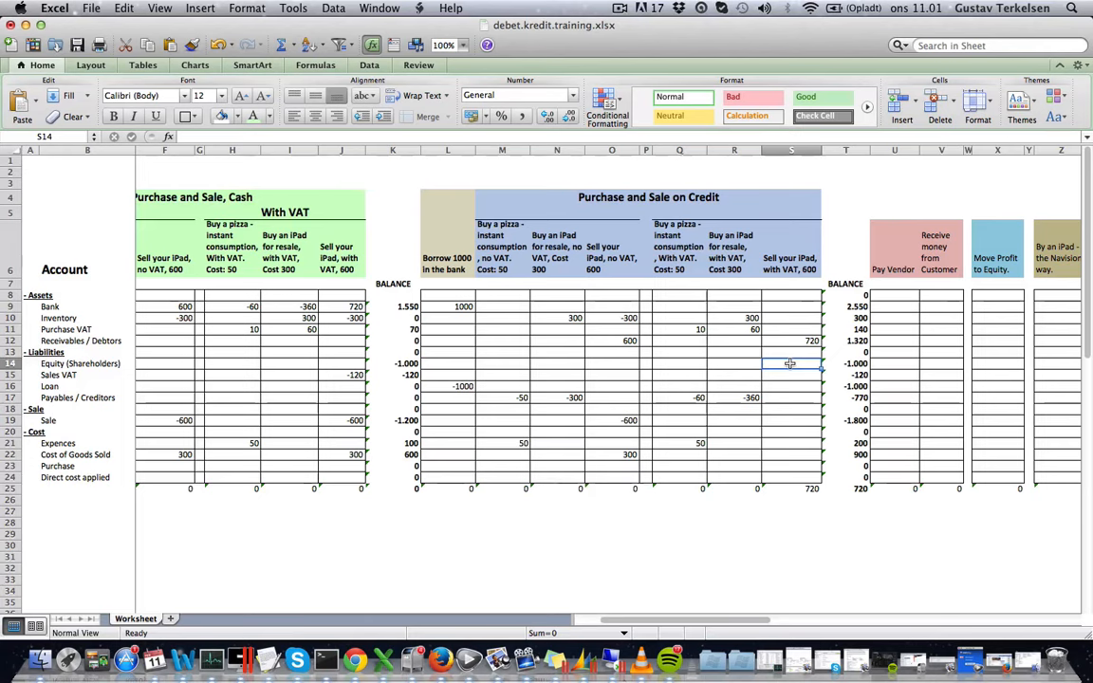
{"action": "left_click", "coordinate": [784, 431]}
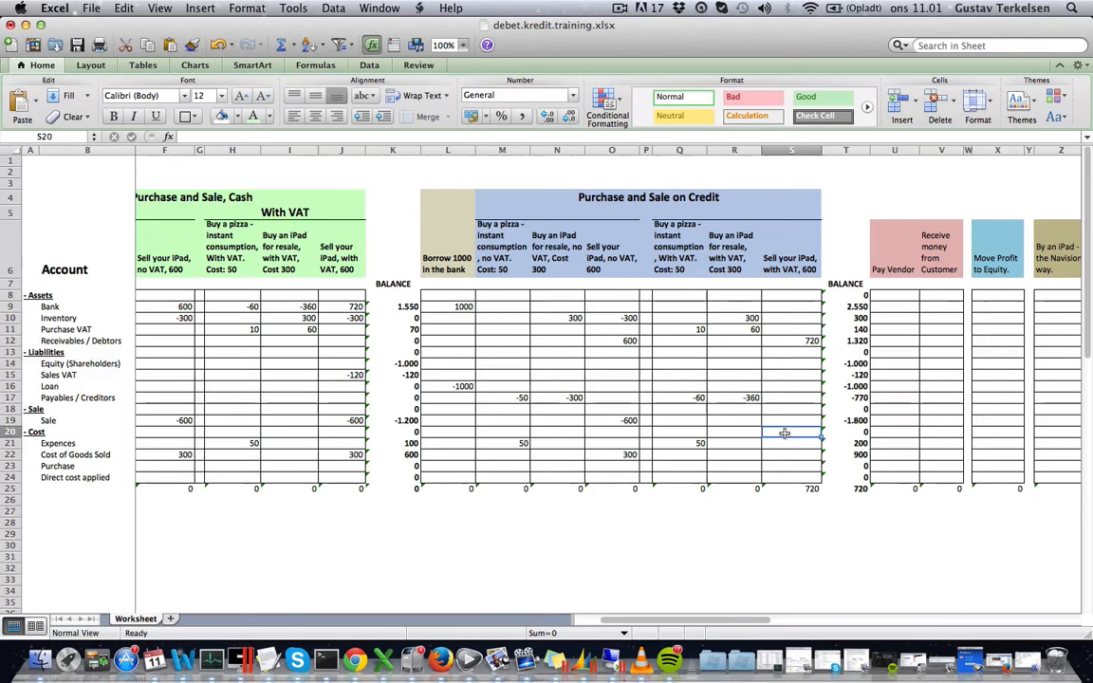
{"action": "key", "text": "Up"}
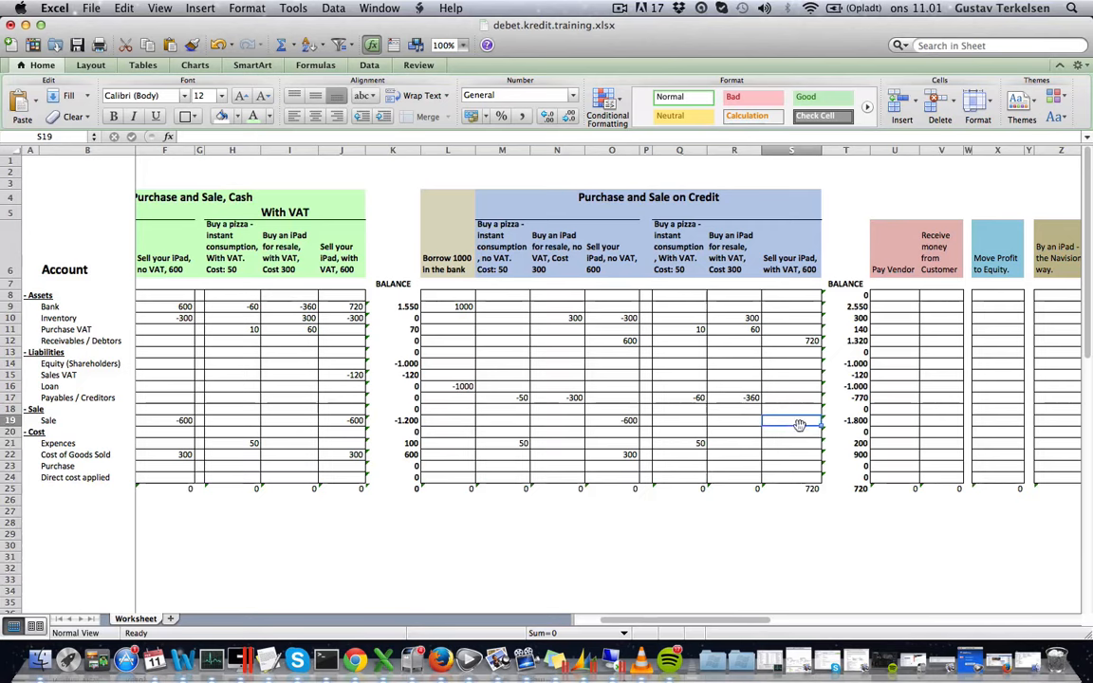
{"action": "type", "text": "-"}
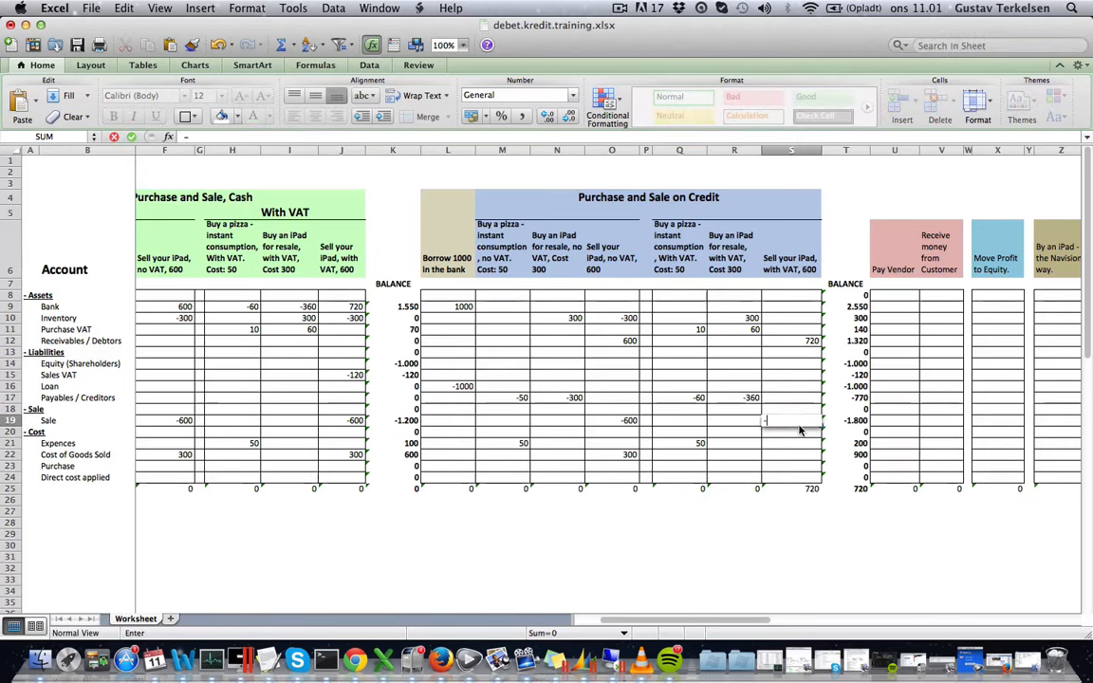
{"action": "type", "text": "60"}
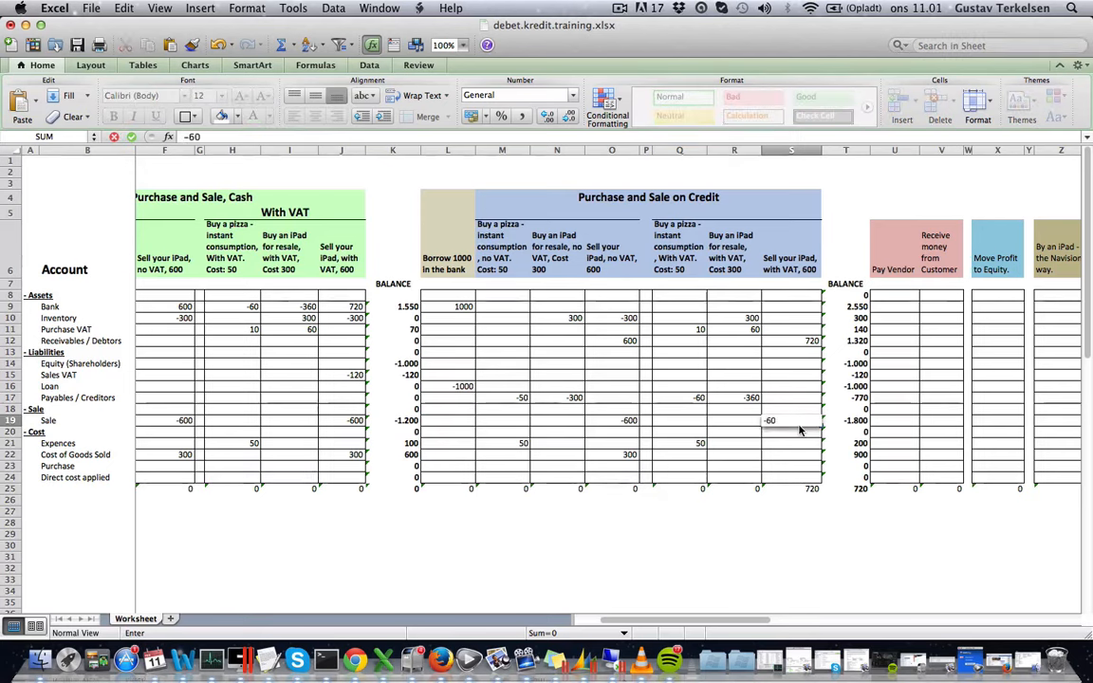
{"action": "type", "text": "0"}
{"action": "key", "text": "Tab"}
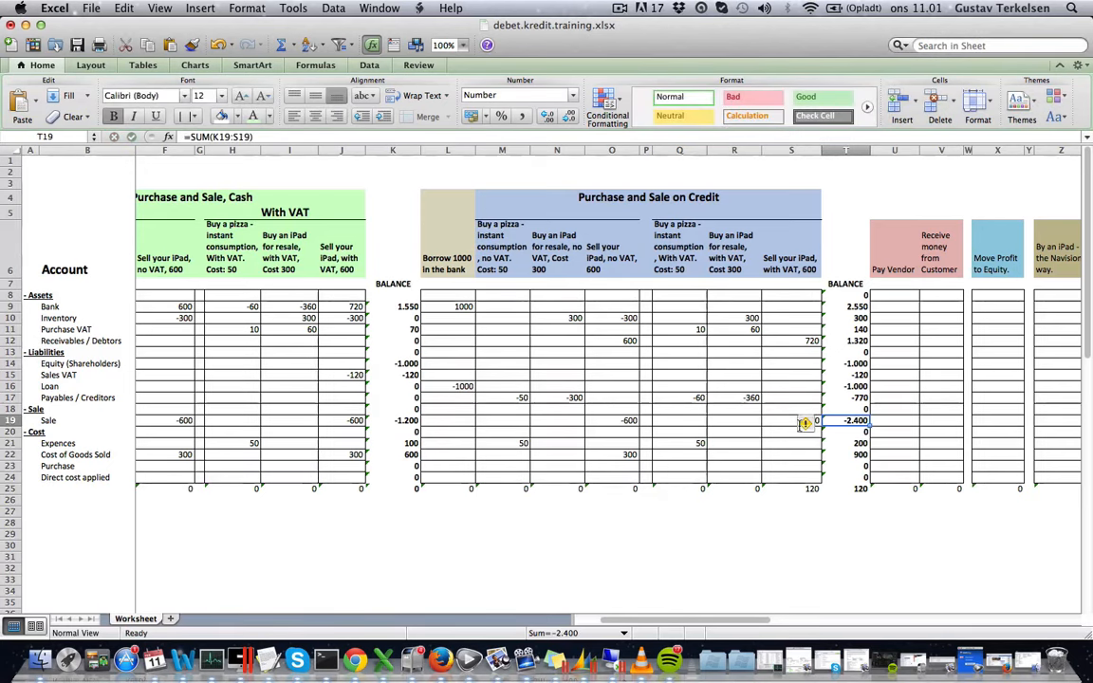
{"action": "left_click", "coordinate": [784, 423]}
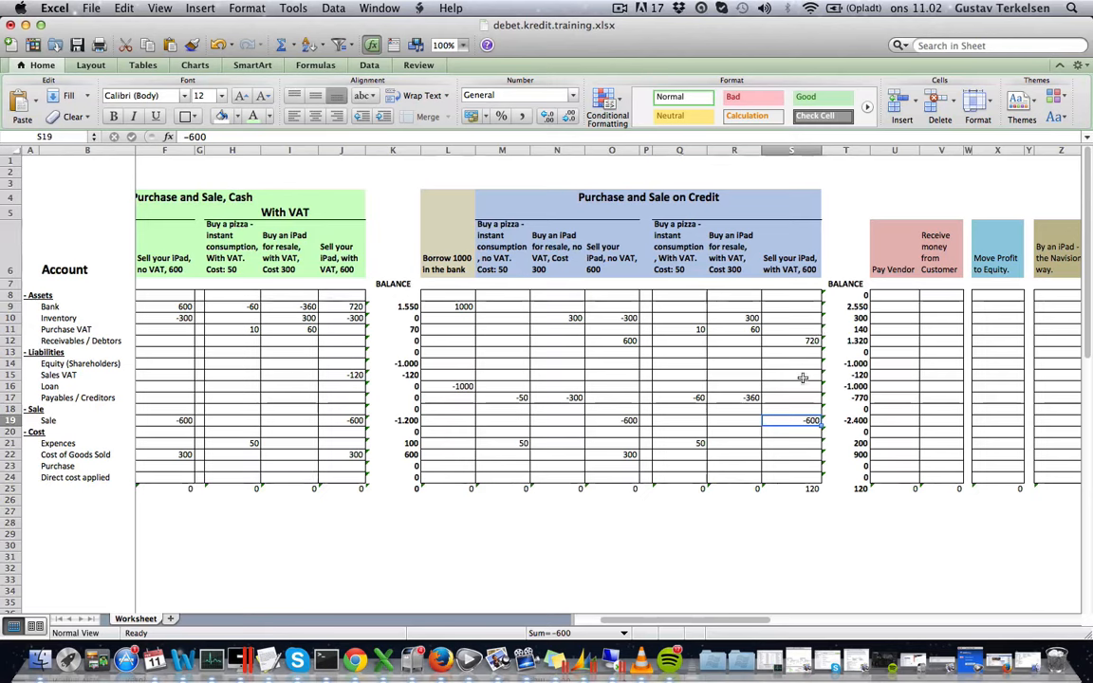
- Enter -120 in the Sales VAT row for the iPad sold on credit with VAT, and check it against the Receivables / Debtors entry
{"action": "left_click", "coordinate": [801, 371]}
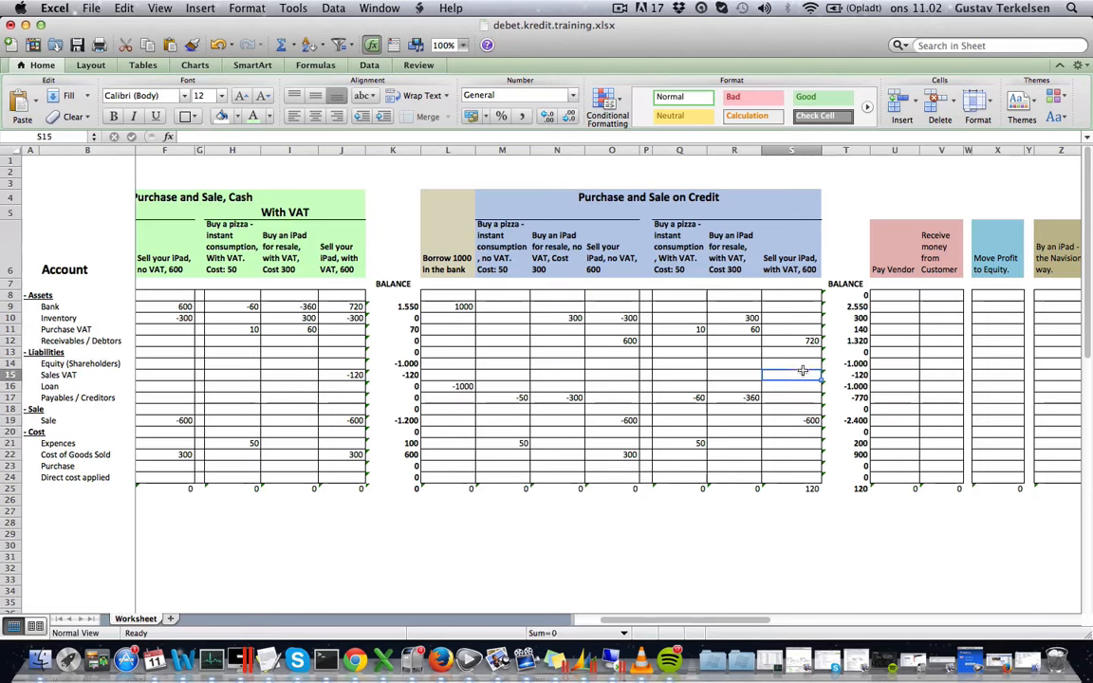
{"action": "type", "text": "120"}
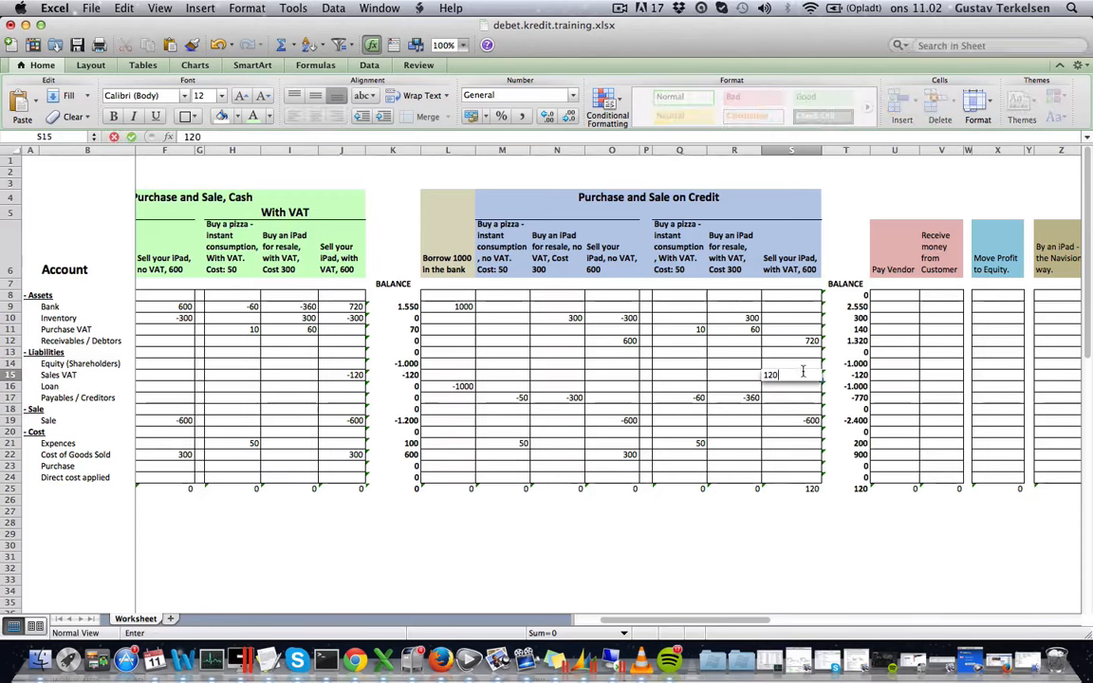
{"action": "key", "text": "Tab"}
{"action": "left_click", "coordinate": [803, 373]}
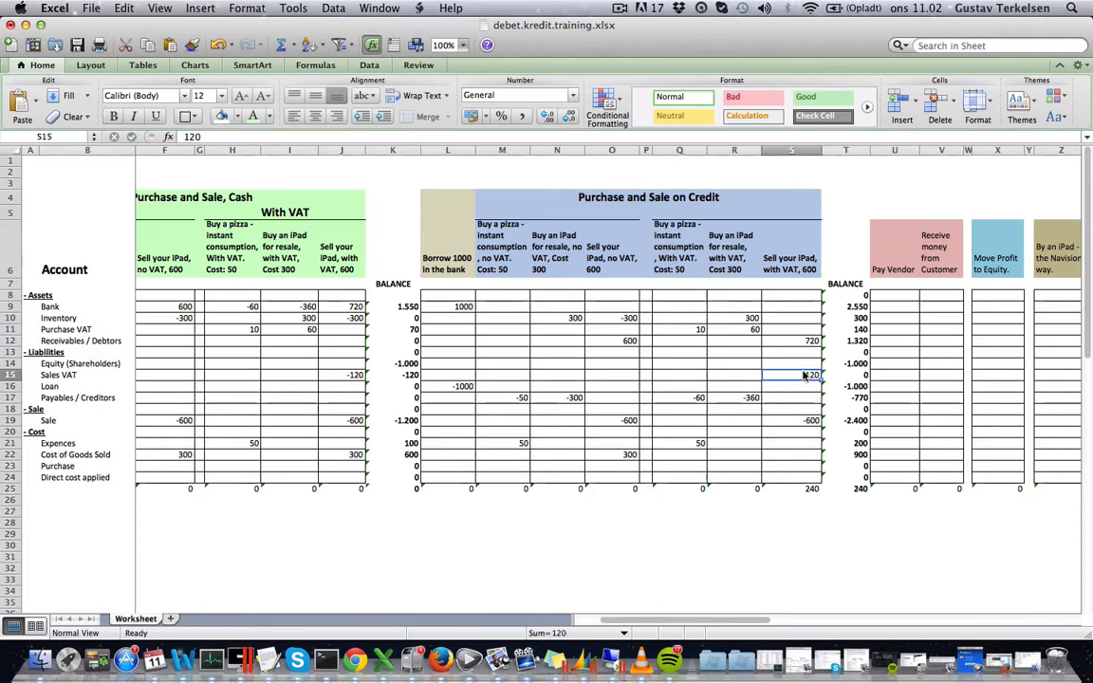
{"action": "type", "text": "-"}
{"action": "key", "text": "Tab"}
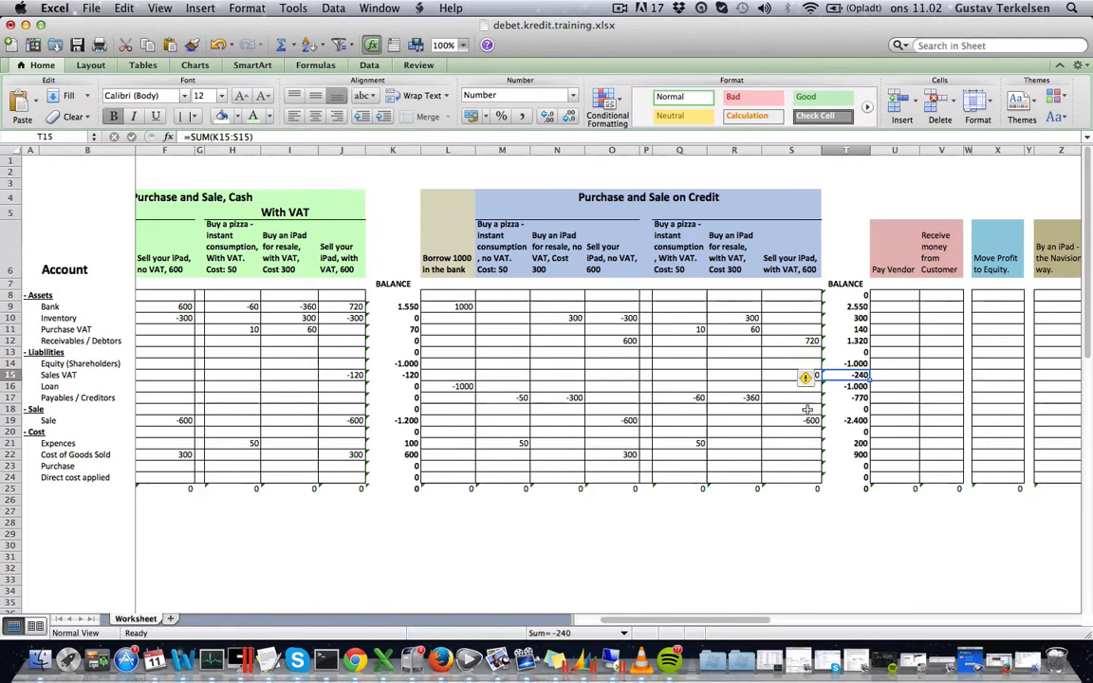
{"action": "left_click", "coordinate": [807, 409]}
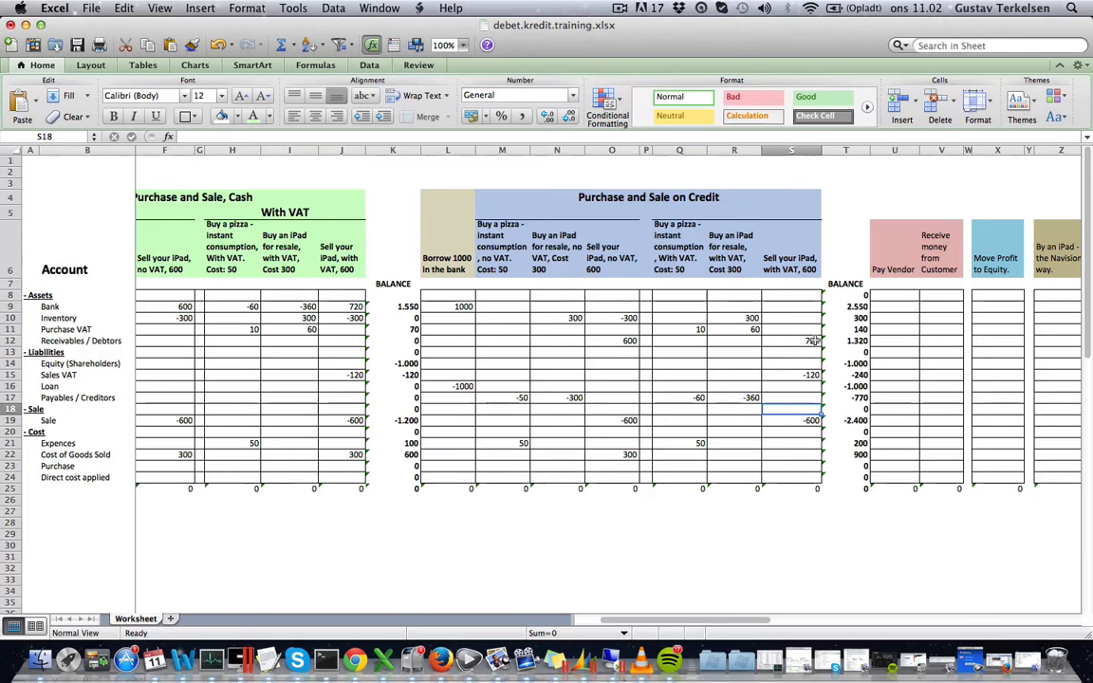
{"action": "left_click", "coordinate": [813, 342]}
{"action": "left_click", "coordinate": [809, 374]}
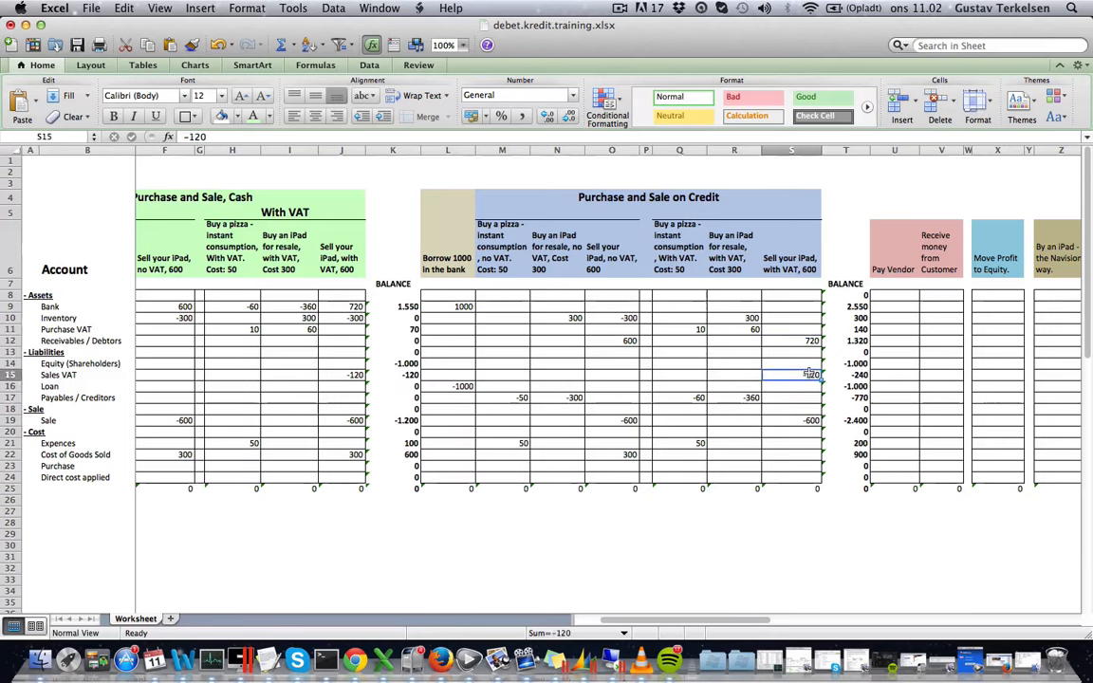
- Enter -300 in the Inventory row for the iPad sold on credit with VAT
{"action": "left_click", "coordinate": [816, 418]}
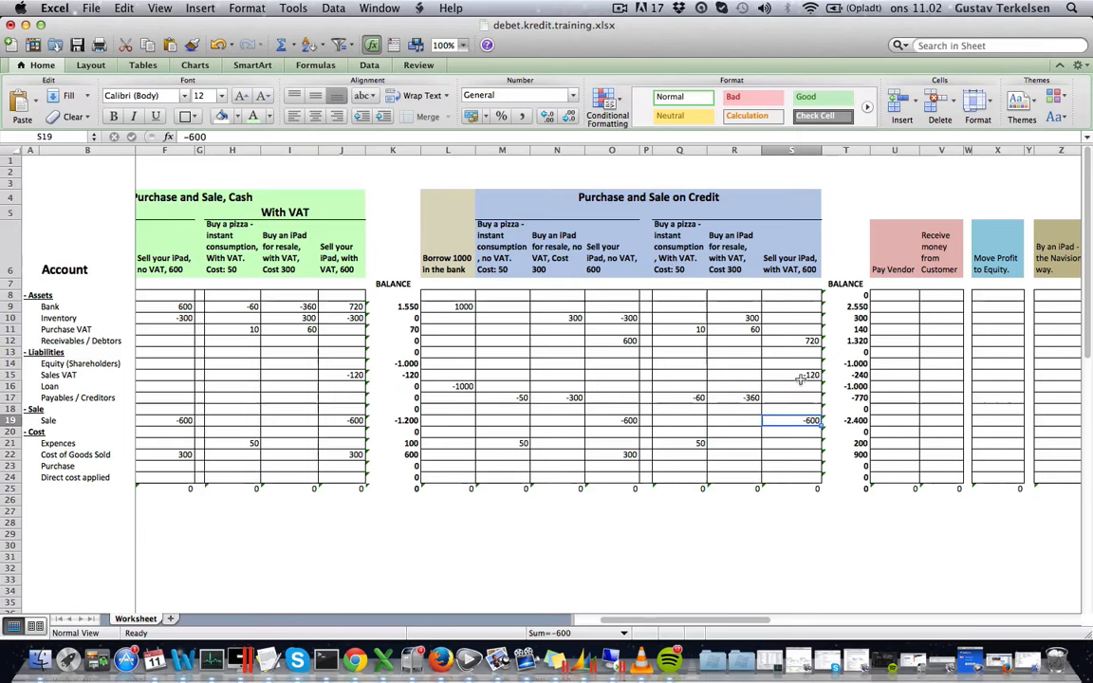
{"action": "left_click", "coordinate": [795, 317]}
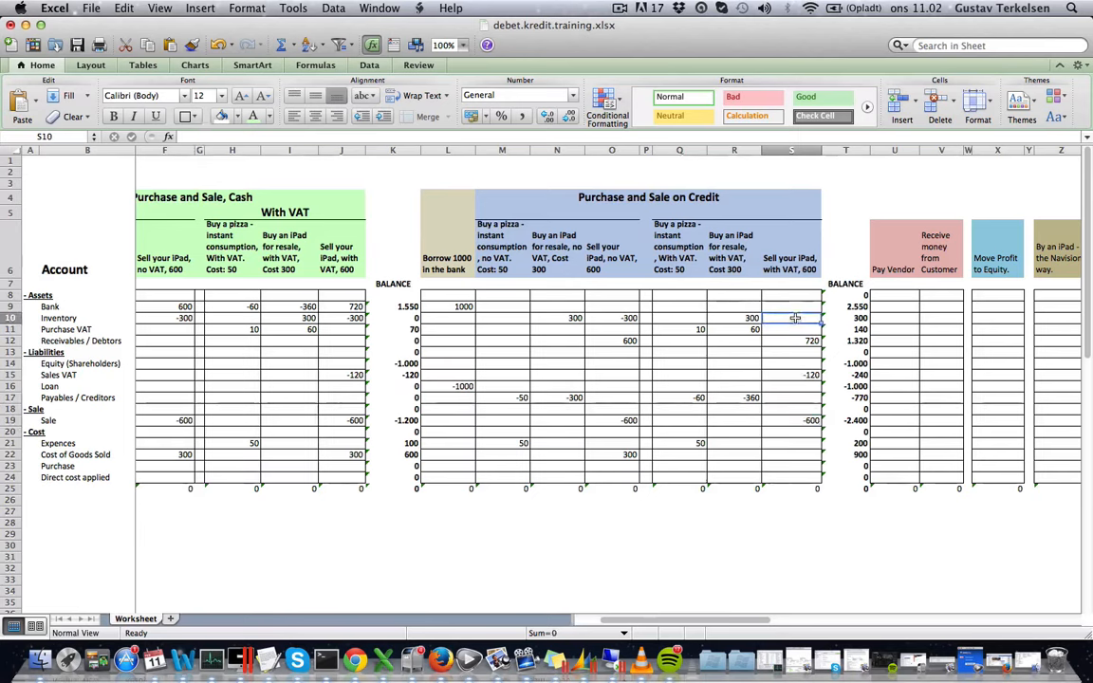
{"action": "type", "text": "-300"}
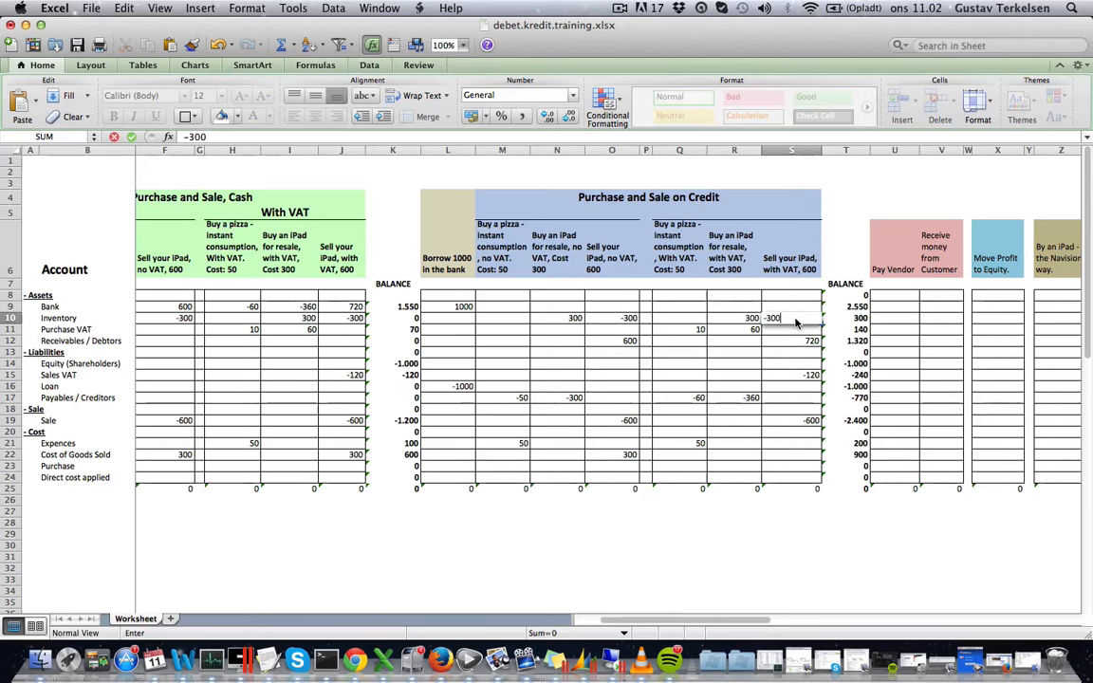
{"action": "key", "text": "Tab"}
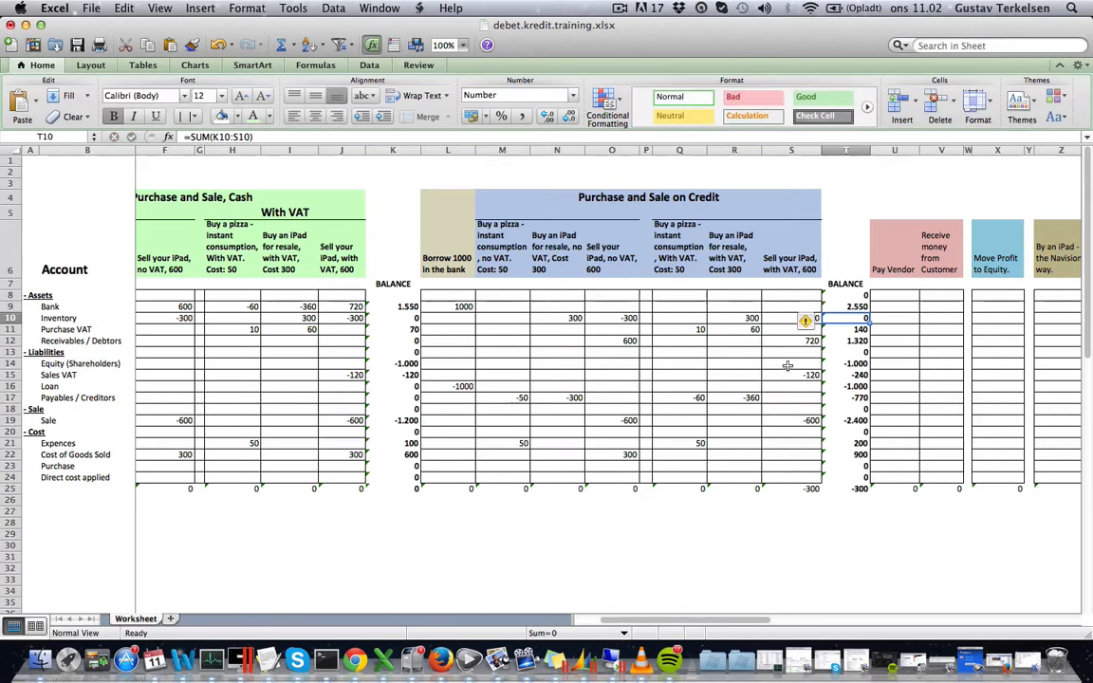
{"action": "left_click", "coordinate": [781, 314]}
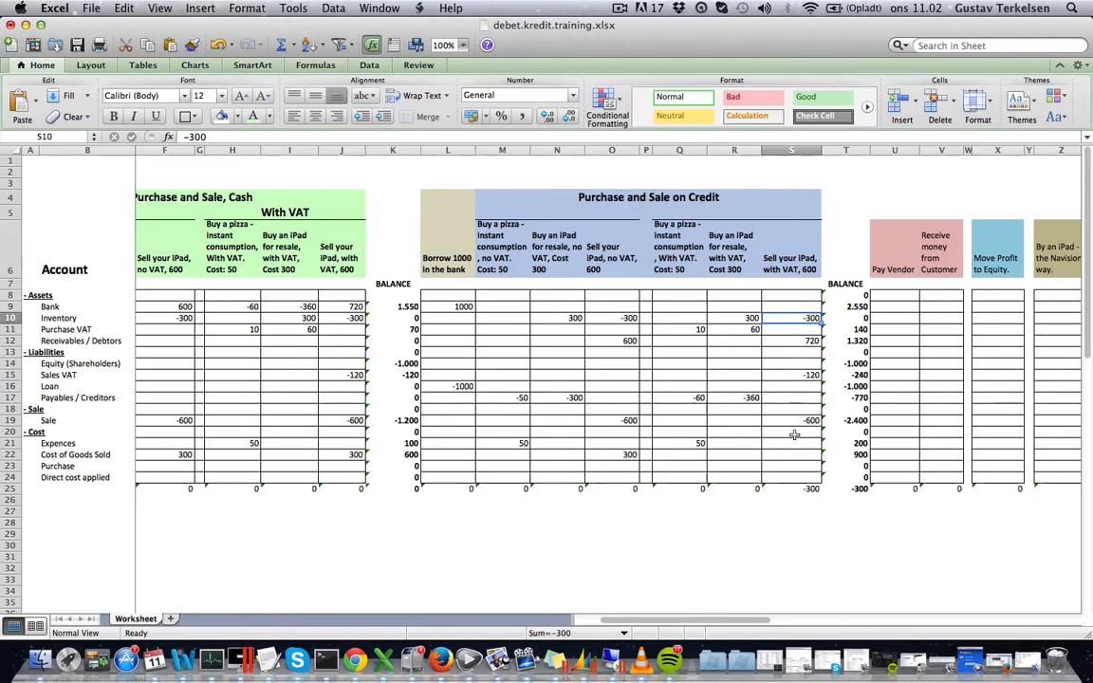
- Enter 300 in the Cost of Goods Sold row for the iPad sold on credit with VAT, and check it against the Inventory entry
{"action": "left_click", "coordinate": [807, 372]}
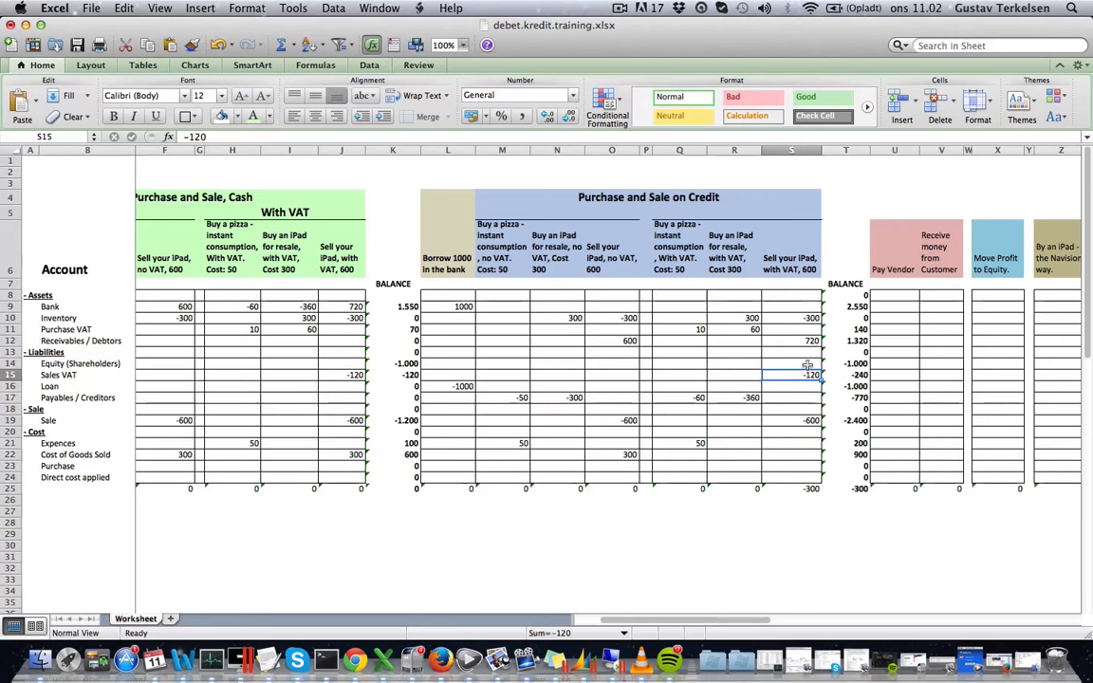
{"action": "left_click", "coordinate": [806, 362]}
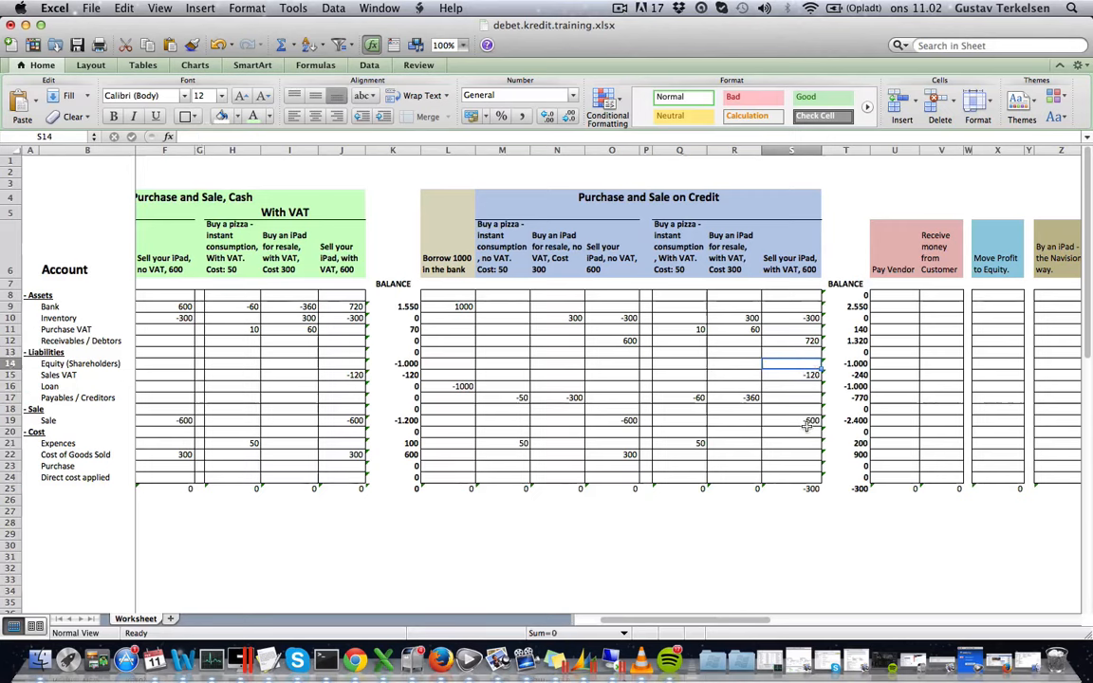
{"action": "left_click", "coordinate": [806, 455]}
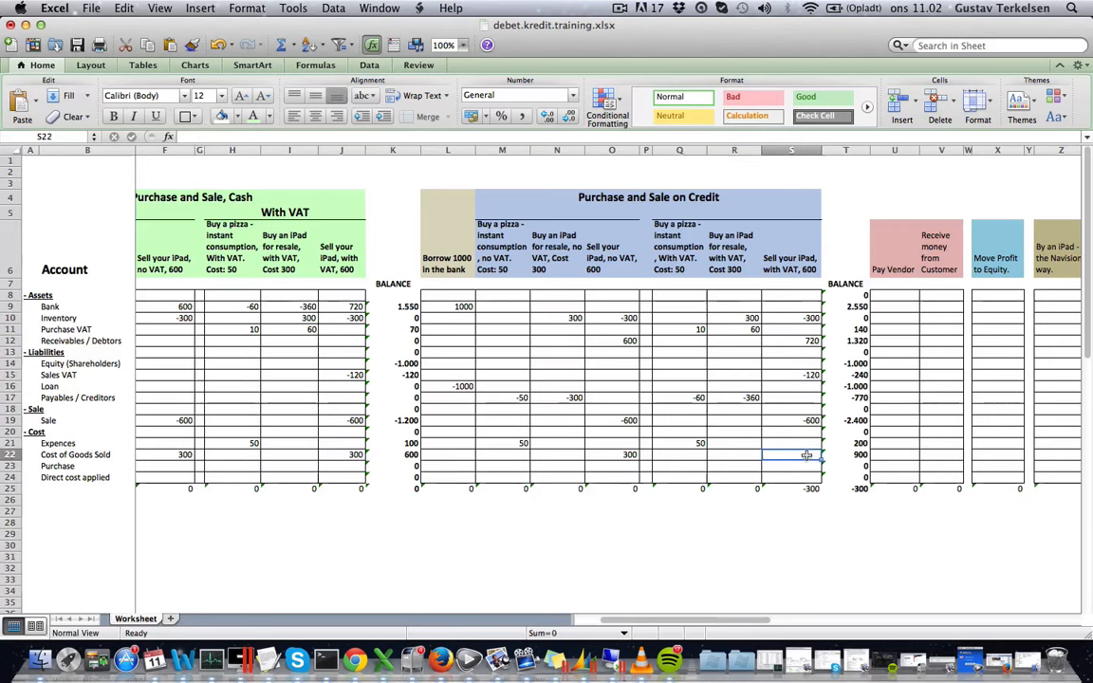
{"action": "type", "text": "300"}
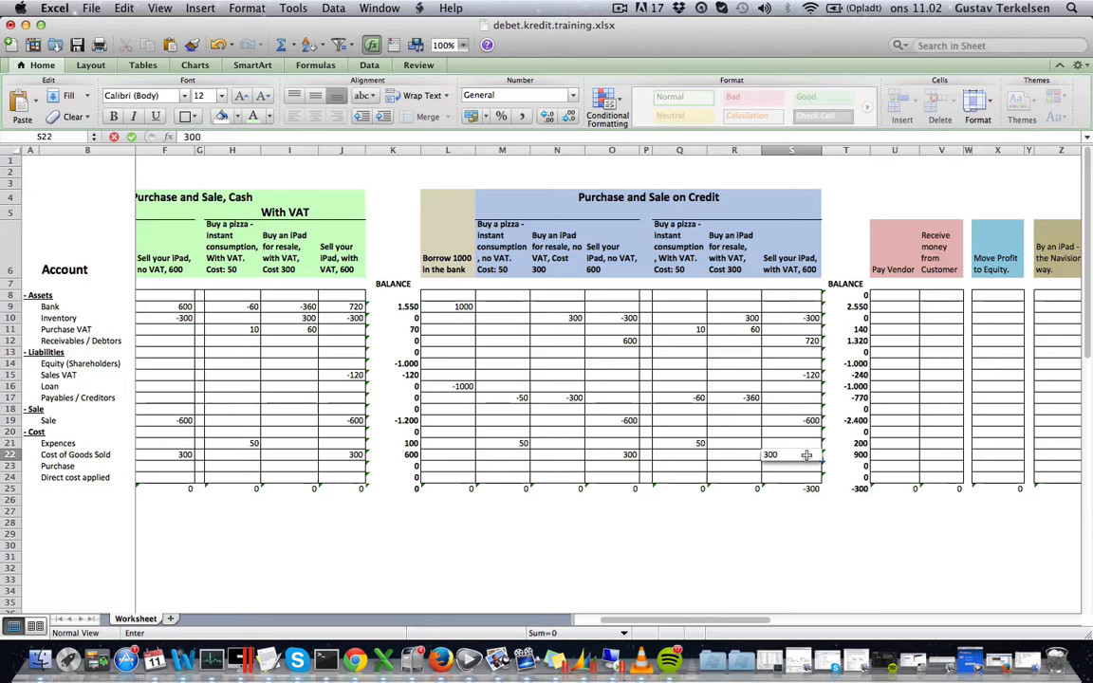
{"action": "key", "text": "Tab"}
{"action": "left_click", "coordinate": [789, 455]}
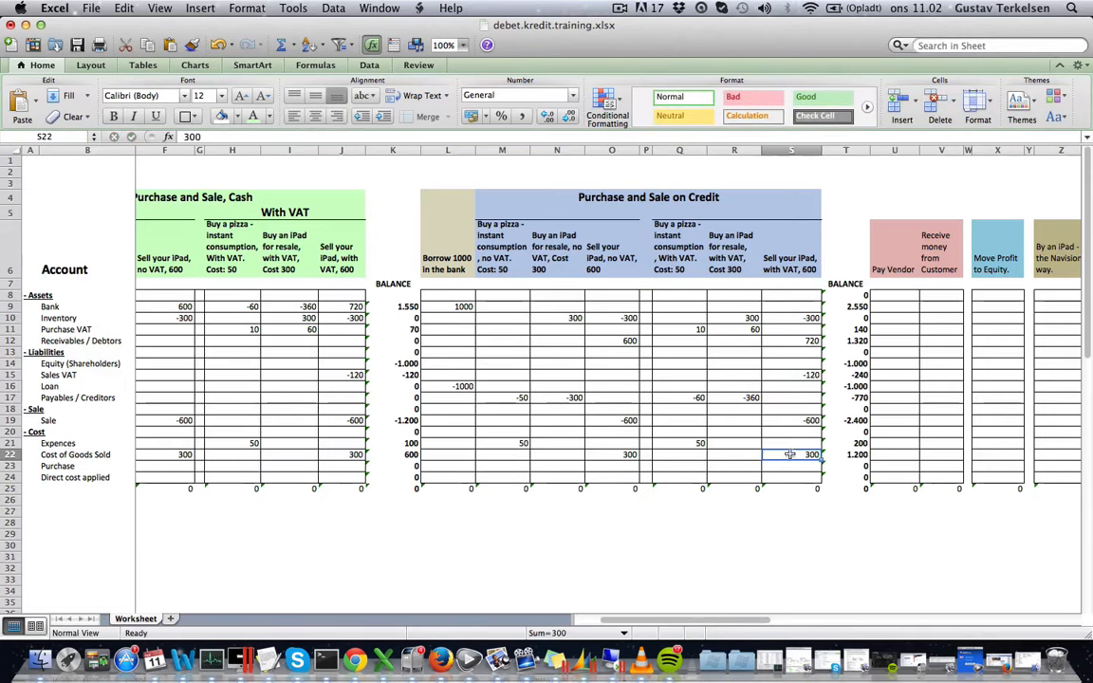
{"action": "left_click", "coordinate": [807, 319], "text": "super"}
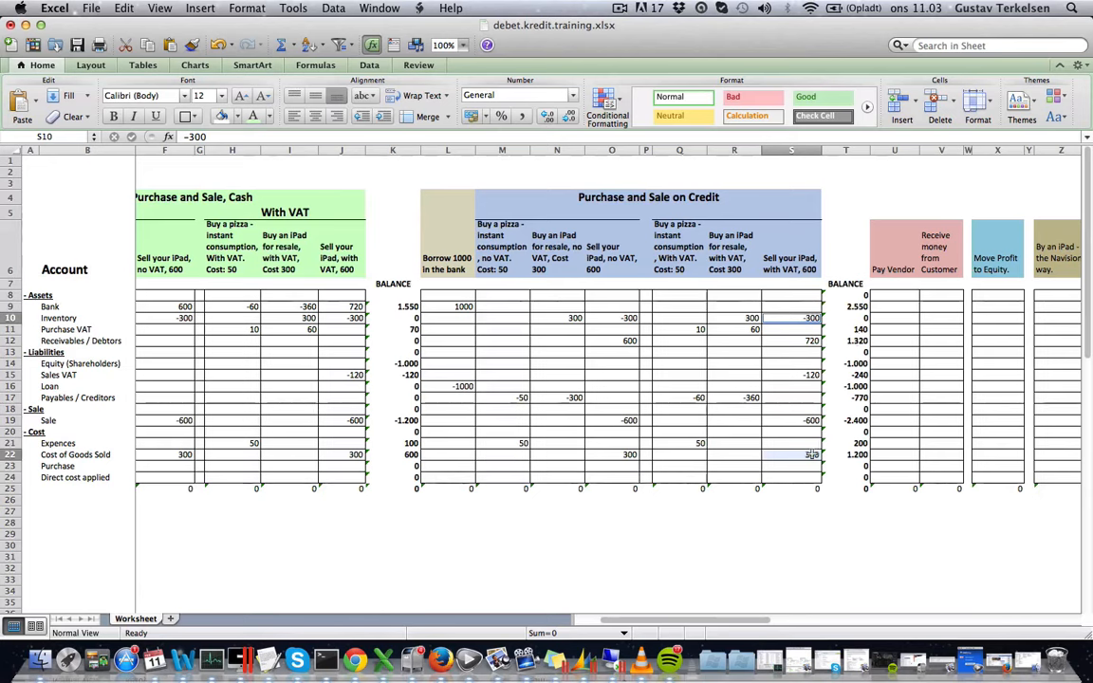
- Check that the Receivables / Debtors, Sale and Sales VAT entries of the credit sale with VAT offset each other, and review its Cost of Goods Sold
{"action": "left_click", "coordinate": [802, 340]}
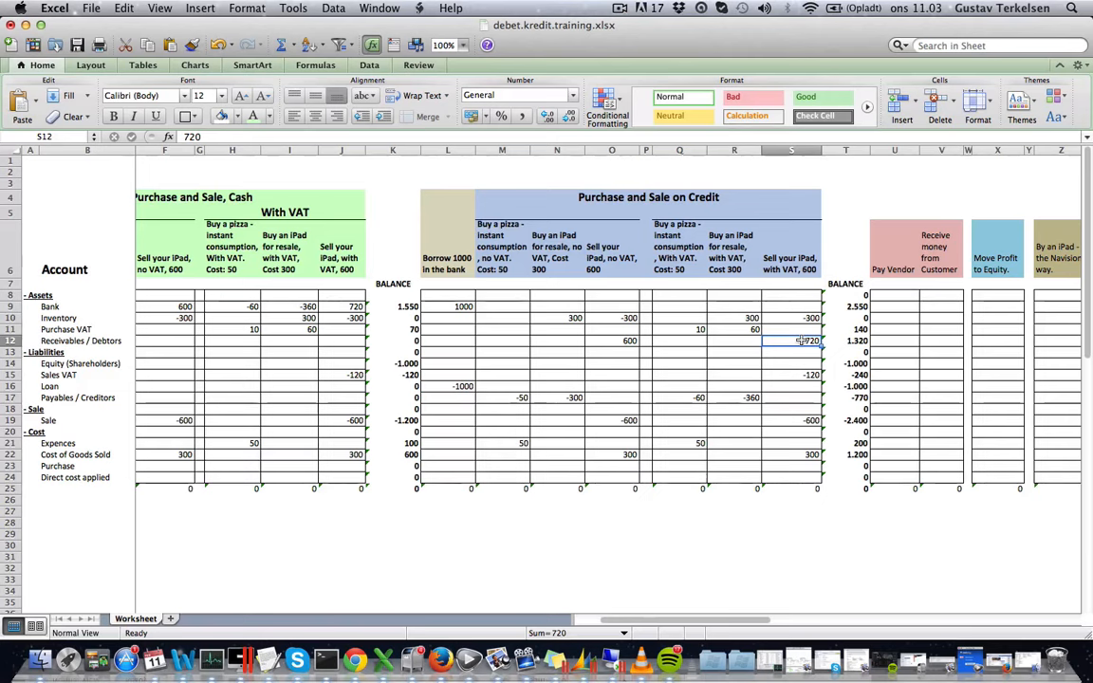
{"action": "left_click", "coordinate": [792, 420], "text": "super"}
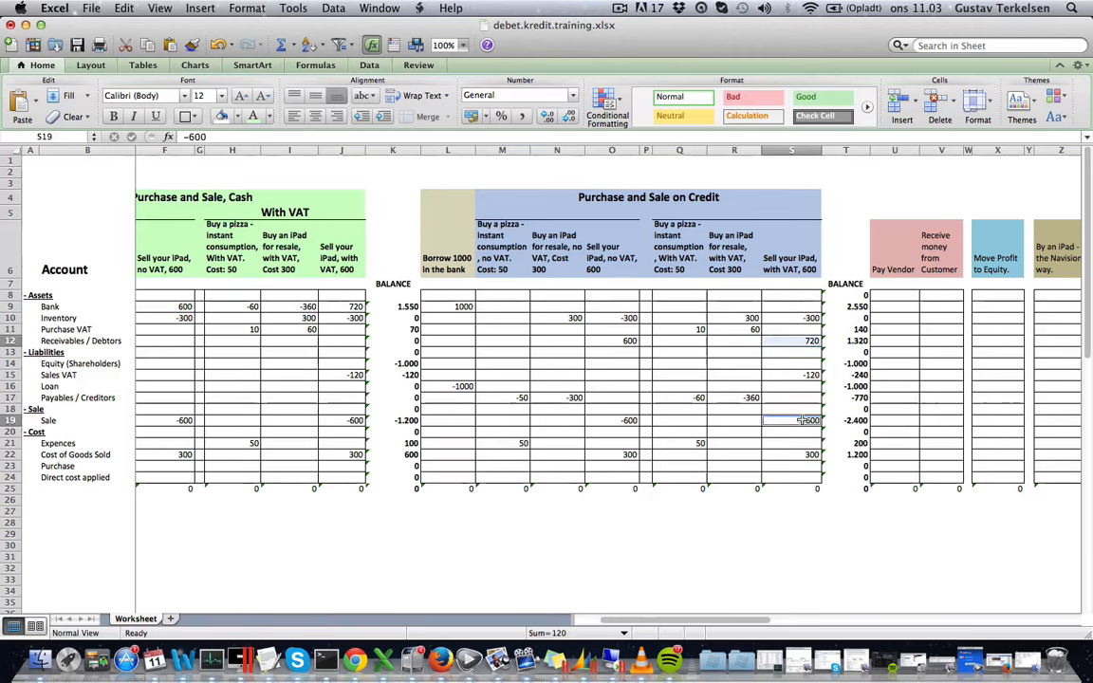
{"action": "left_click", "coordinate": [802, 376], "text": "super"}
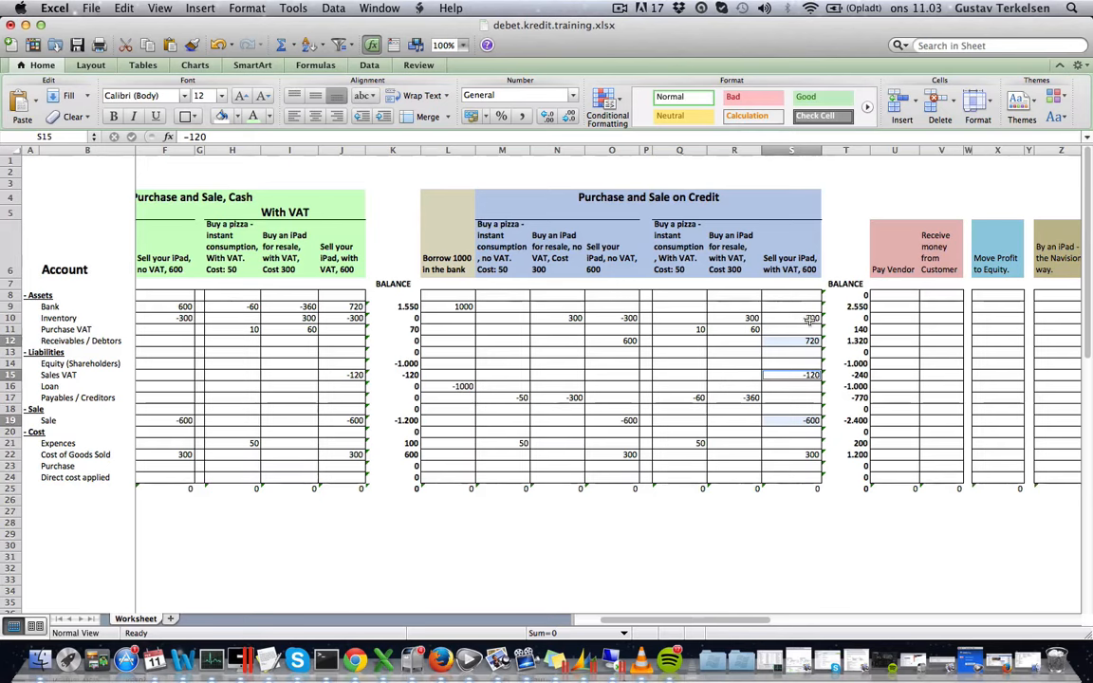
{"action": "left_click", "coordinate": [807, 423]}
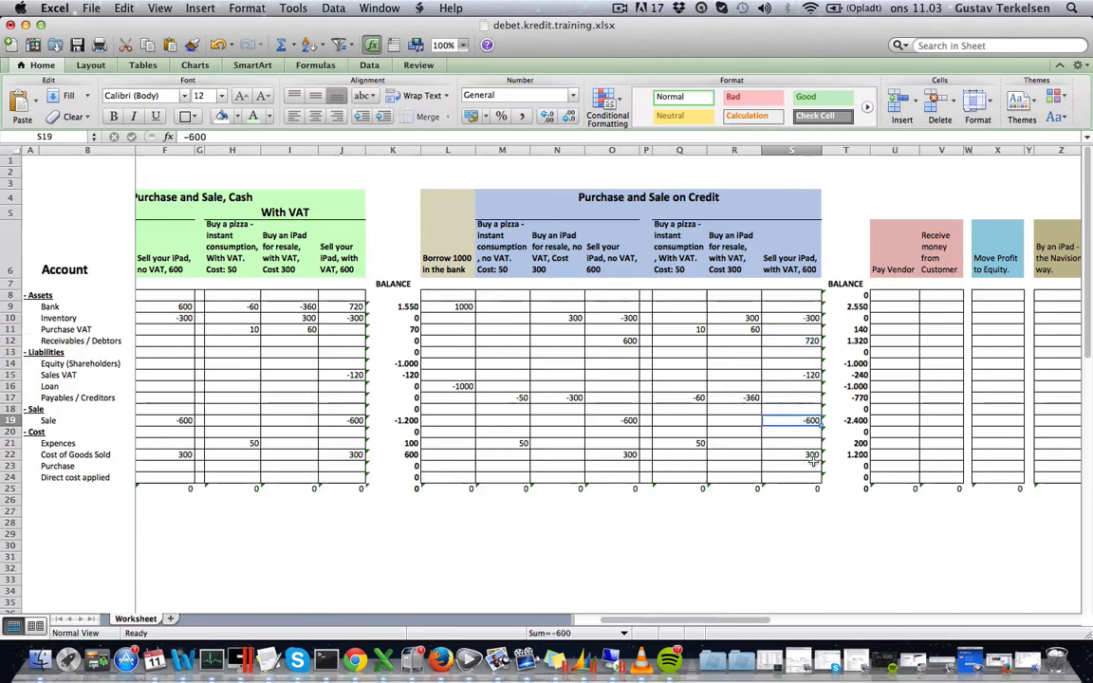
{"action": "left_click", "coordinate": [812, 454]}
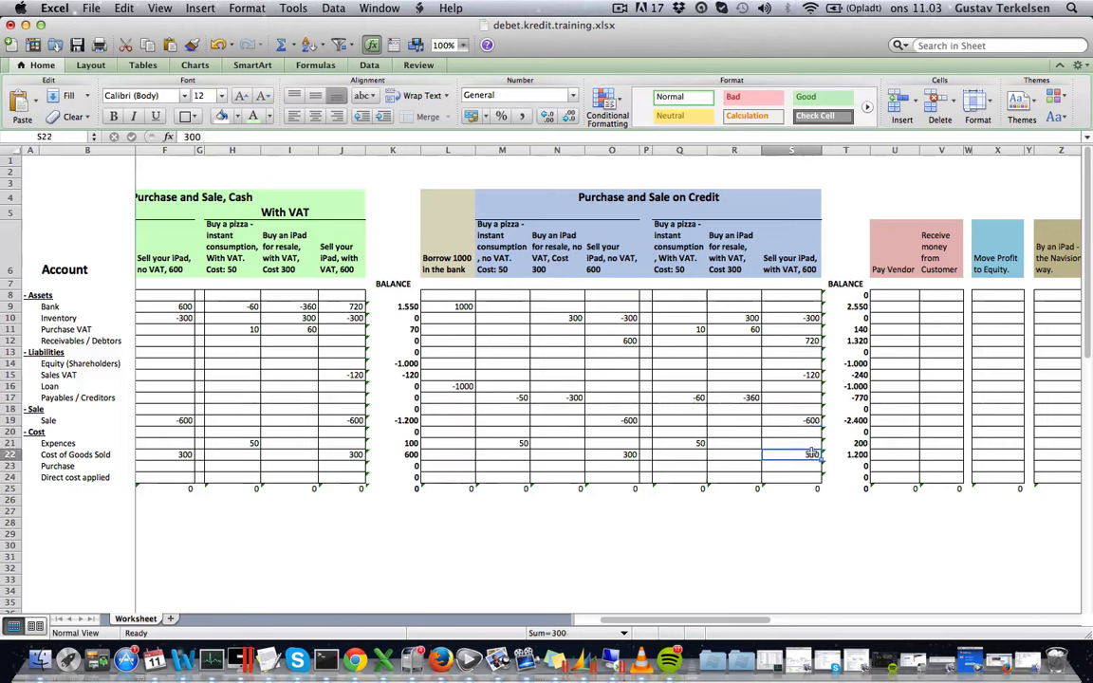
{"action": "left_click", "coordinate": [619, 9]}
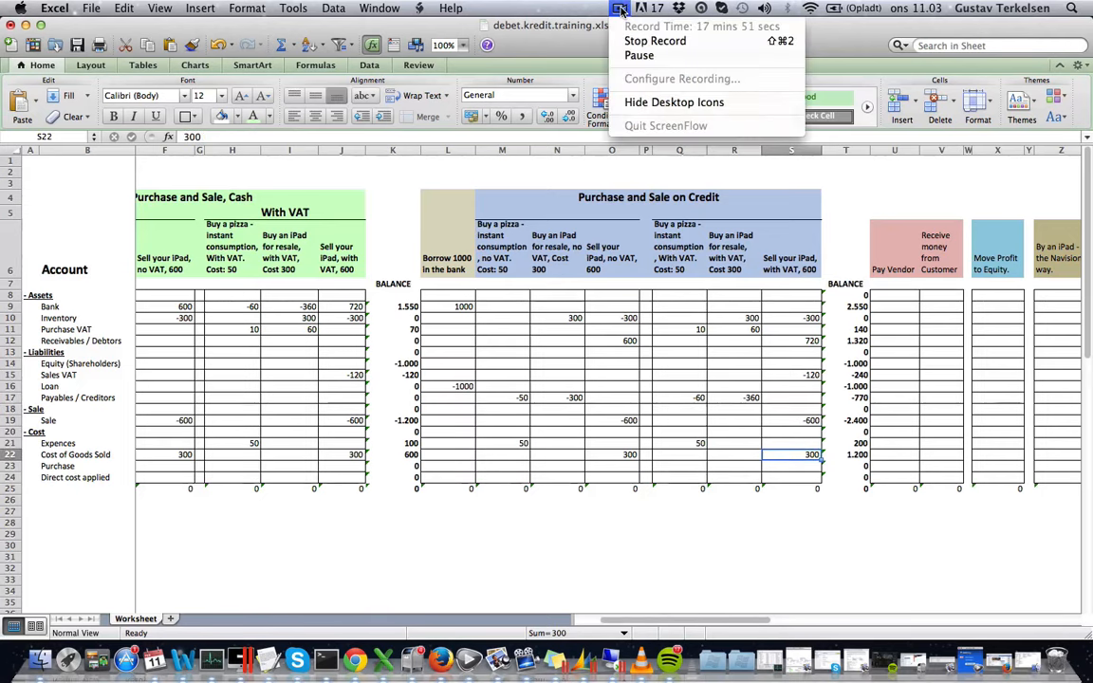
{"action": "left_click", "coordinate": [643, 55]}
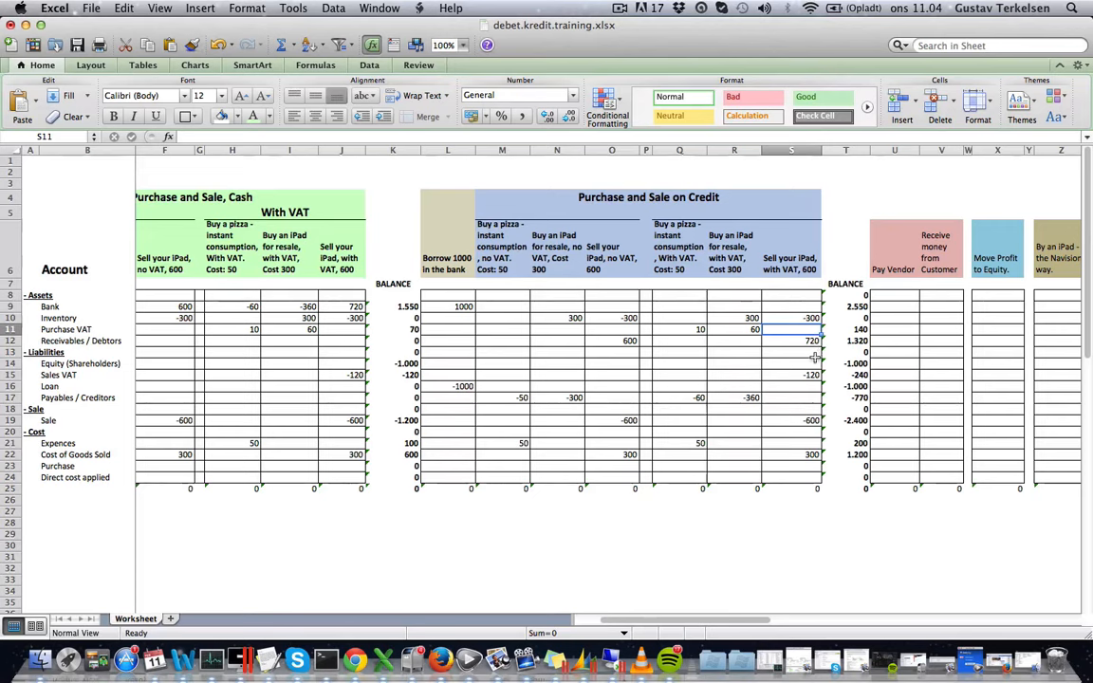
- Examine the balance column after the credit transactions, covering Bank, Inventory, Purchase VAT, Sales VAT, Receivables / Debtors and Equity
{"action": "left_click", "coordinate": [845, 284]}
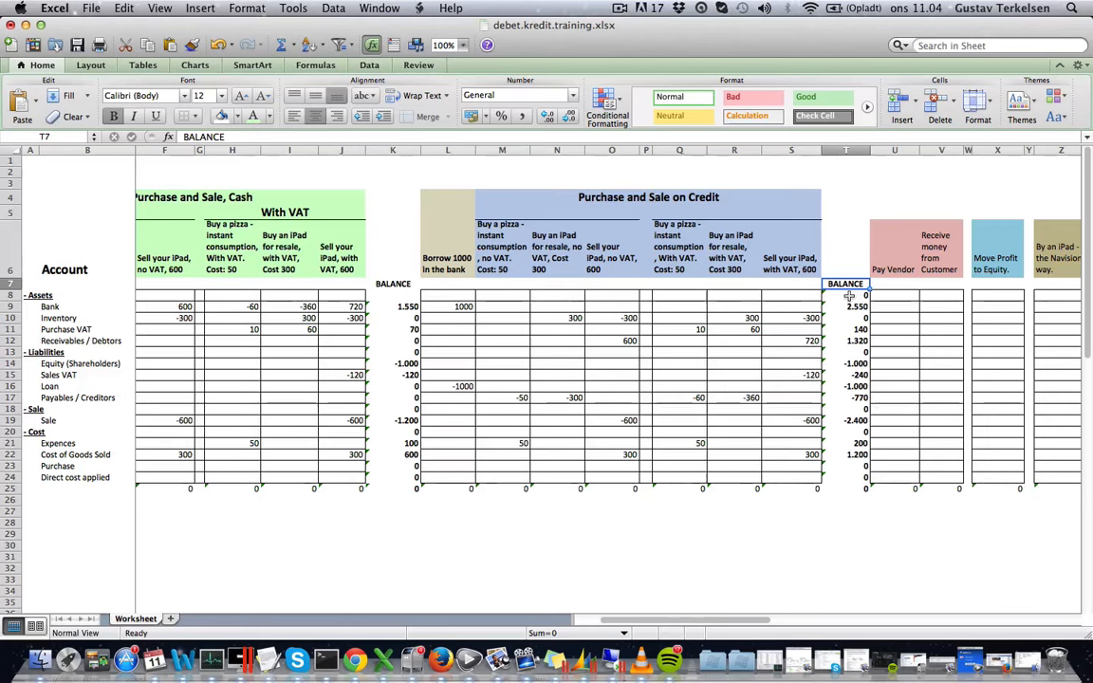
{"action": "left_click_drag", "start_coordinate": [849, 295], "coordinate": [854, 482]}
{"action": "left_click", "coordinate": [843, 300]}
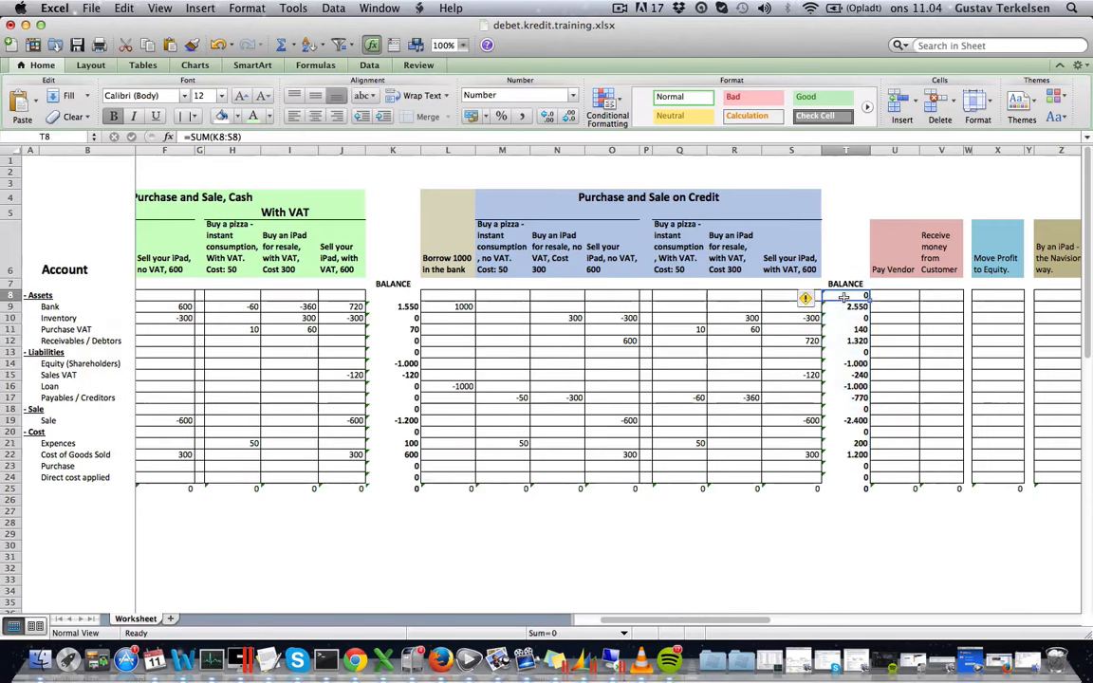
{"action": "left_click", "coordinate": [843, 306]}
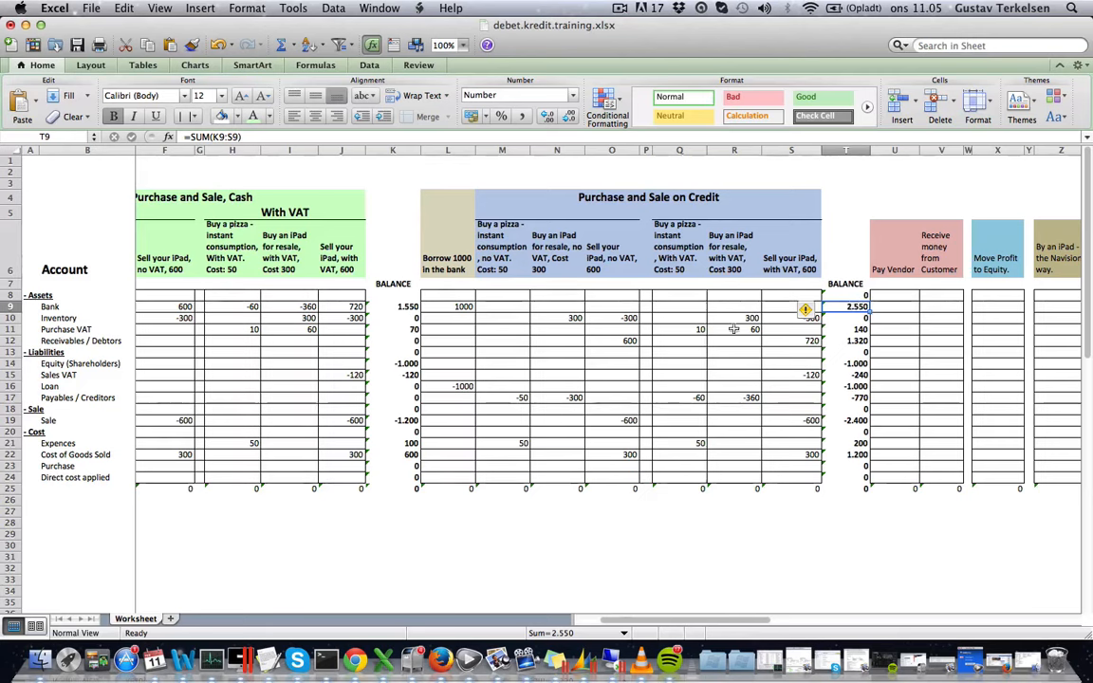
{"action": "left_click", "coordinate": [858, 318]}
{"action": "left_click", "coordinate": [859, 329]}
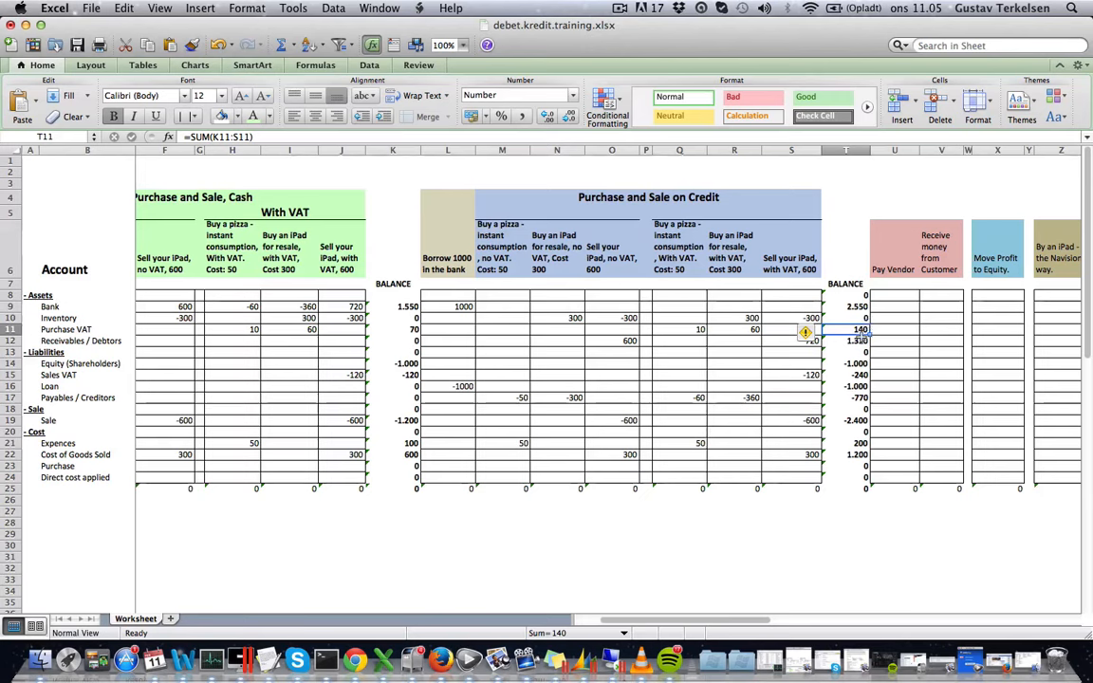
{"action": "left_click", "coordinate": [861, 375]}
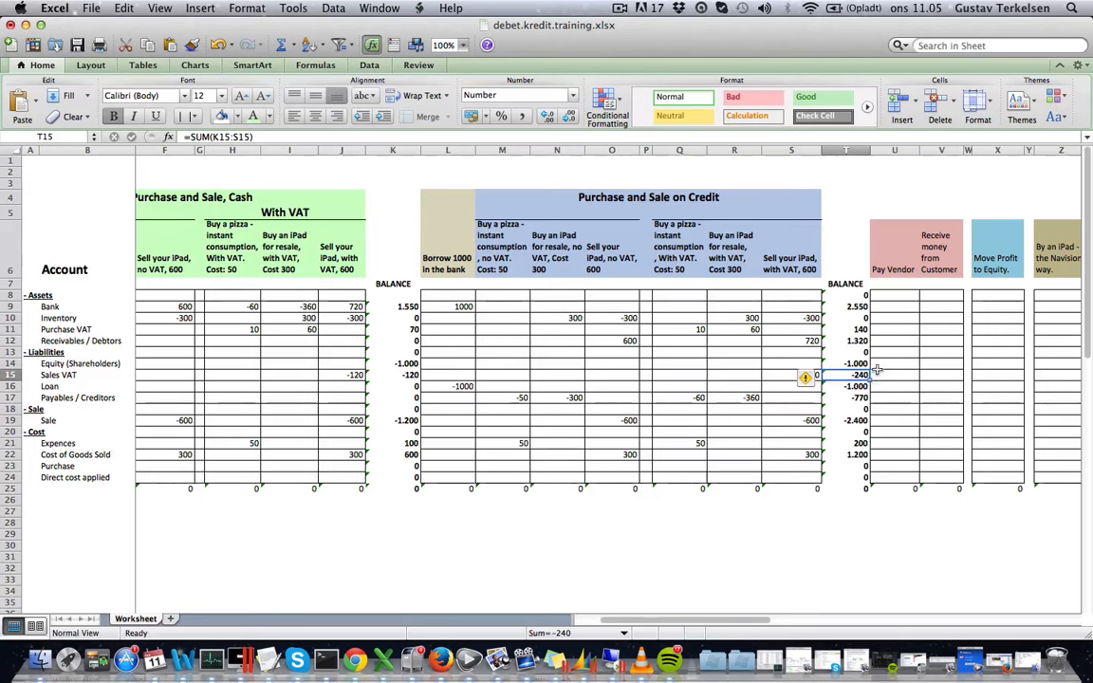
{"action": "left_click", "coordinate": [857, 340]}
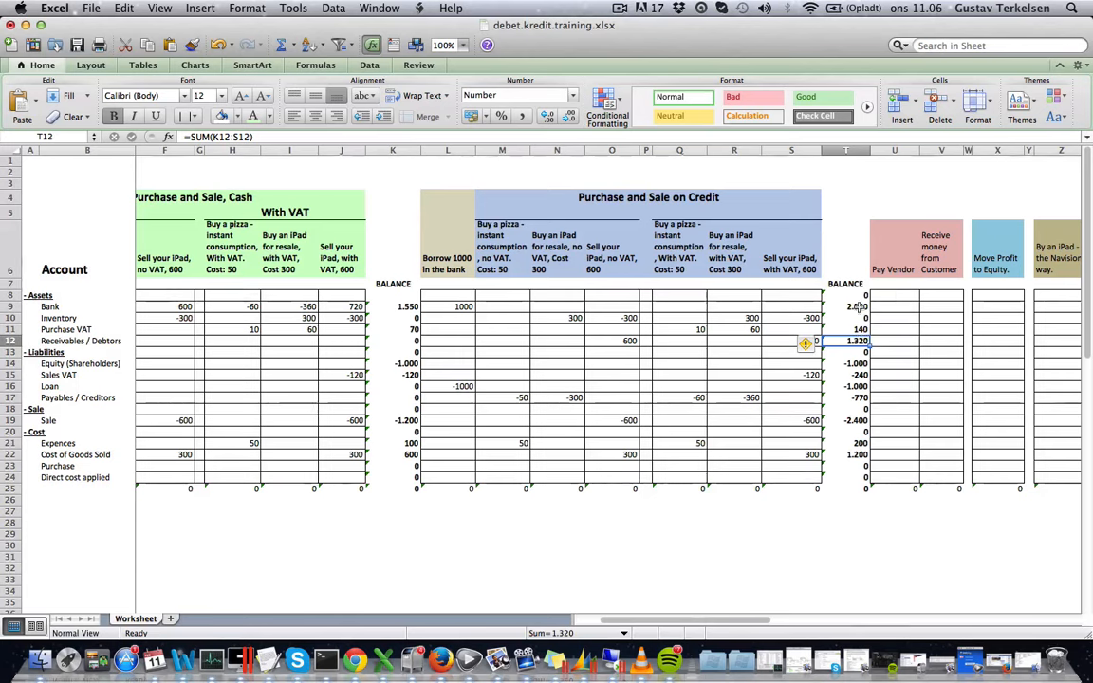
{"action": "left_click", "coordinate": [860, 364]}
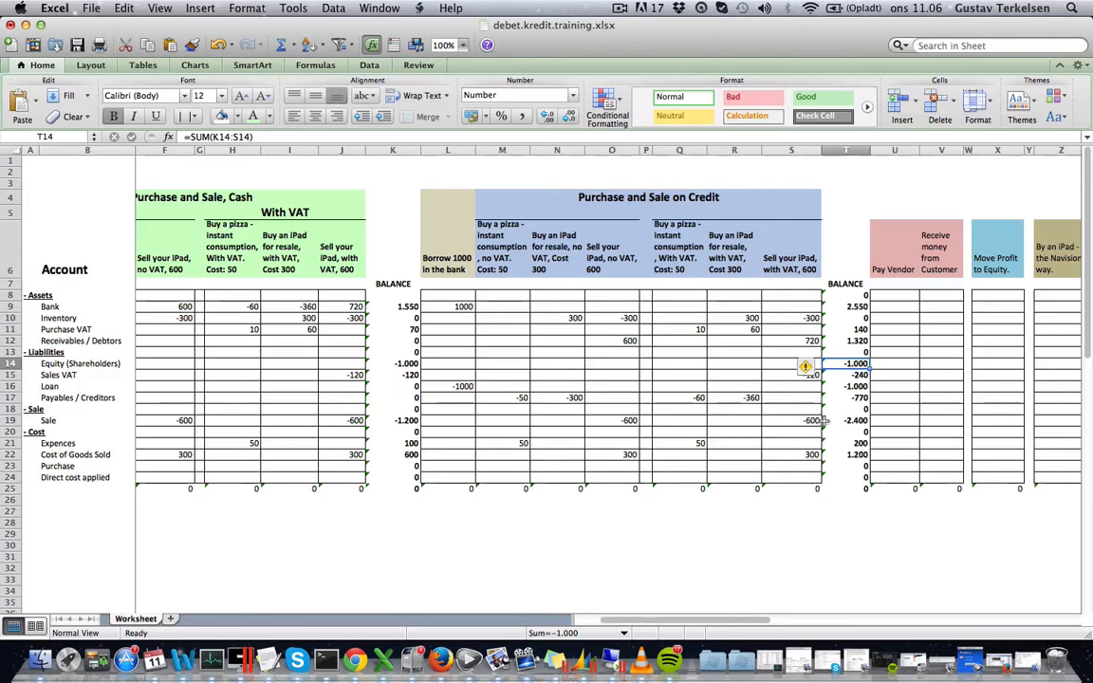
- Compare the sum of the Sale and Cost balances after the credit transactions with the same sum after the cash transactions
{"action": "key", "text": "Down"}
{"action": "key", "text": "Down"}
{"action": "key", "text": "Down"}
{"action": "key", "text": "Down"}
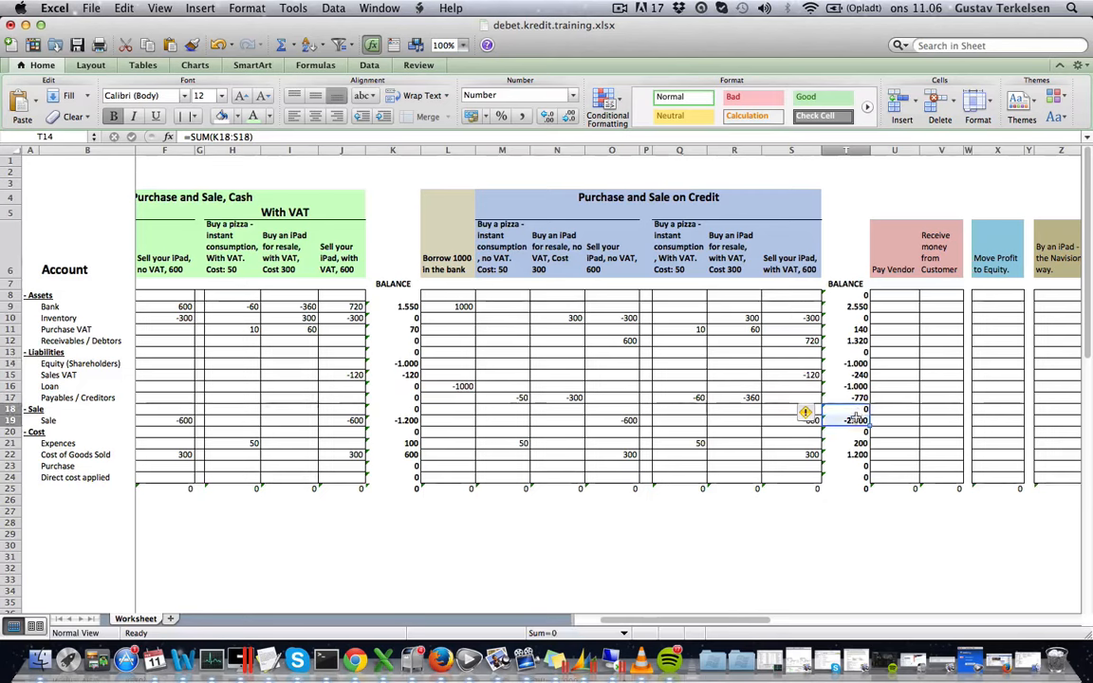
{"action": "left_click_drag", "start_coordinate": [856, 414], "coordinate": [857, 475]}
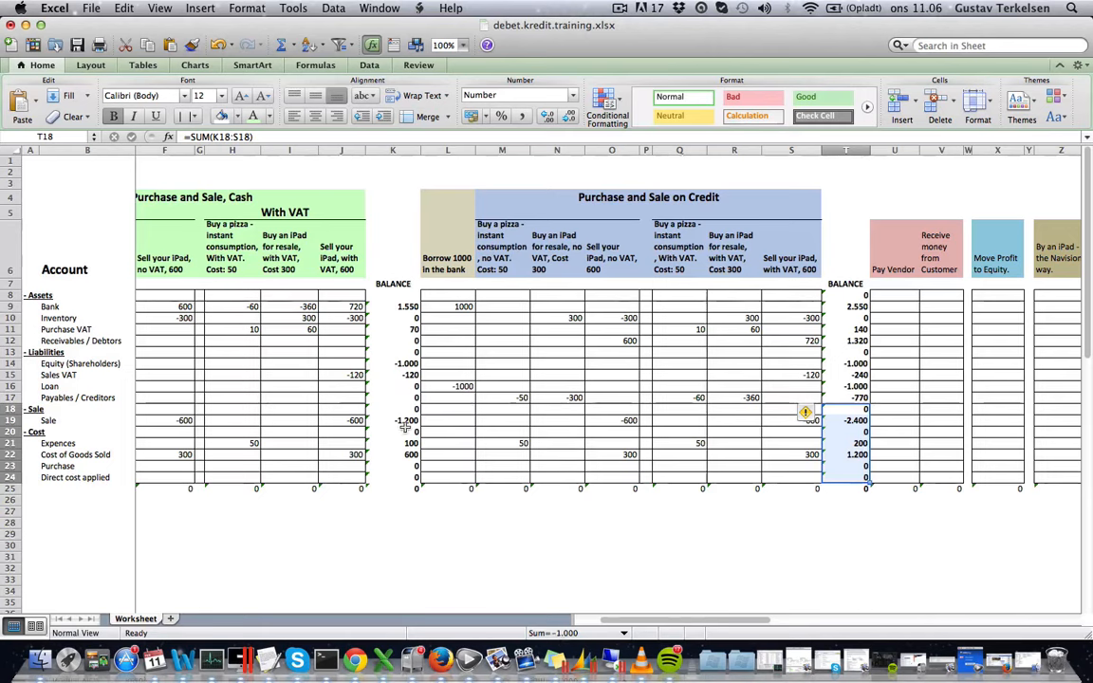
{"action": "left_click_drag", "start_coordinate": [406, 421], "coordinate": [409, 477]}
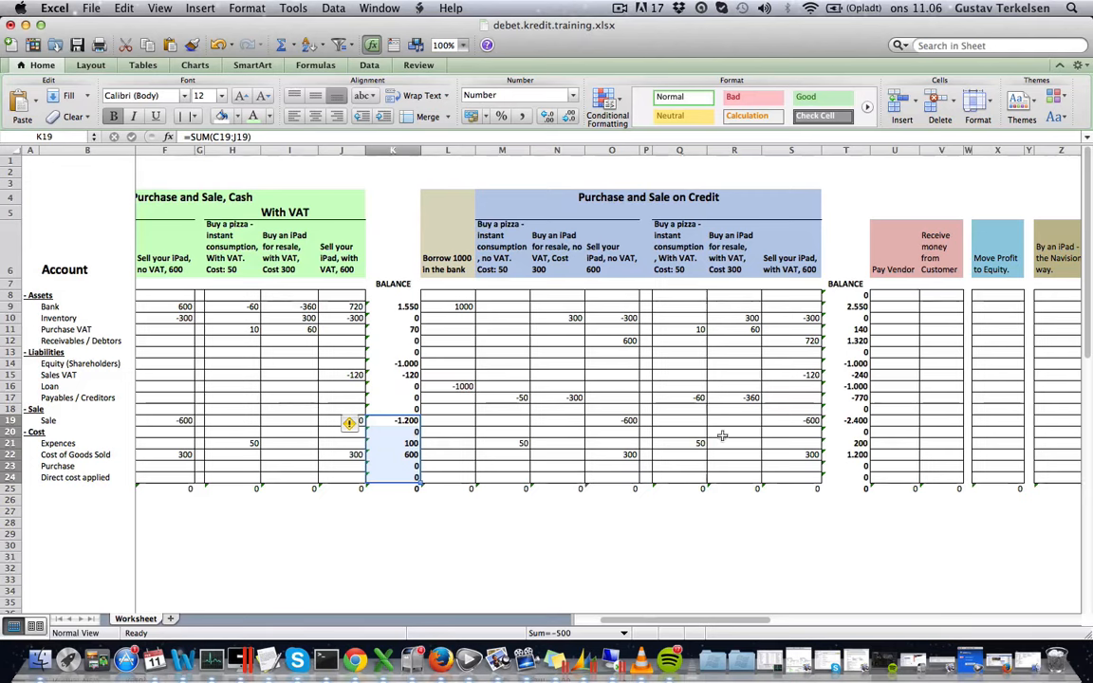
{"action": "left_click_drag", "start_coordinate": [858, 420], "coordinate": [859, 476]}
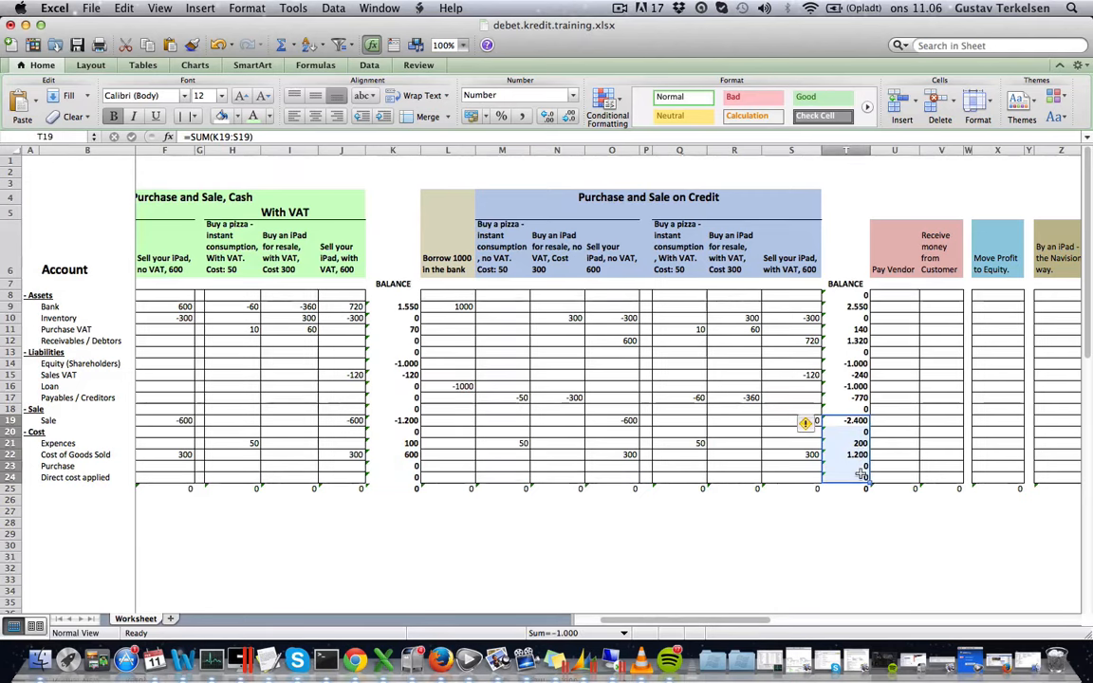
- Review the Loan and Payables / Creditors balances, and sum the asset, liability, and sale and cost balances separately for comparison
{"action": "left_click", "coordinate": [857, 386]}
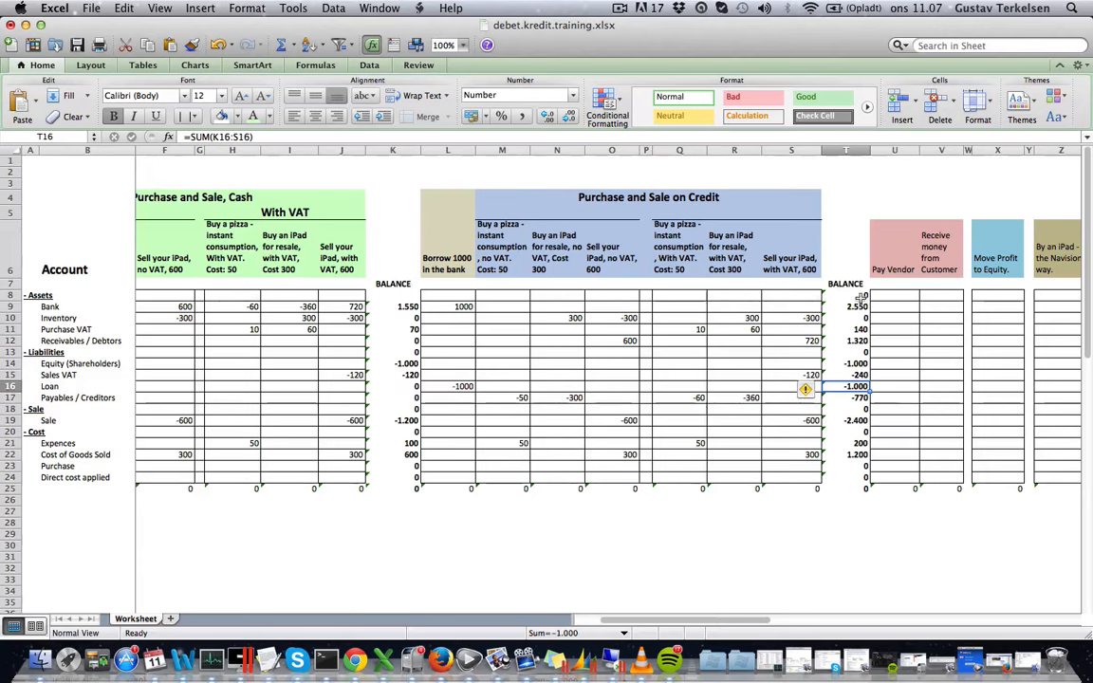
{"action": "left_click", "coordinate": [858, 398]}
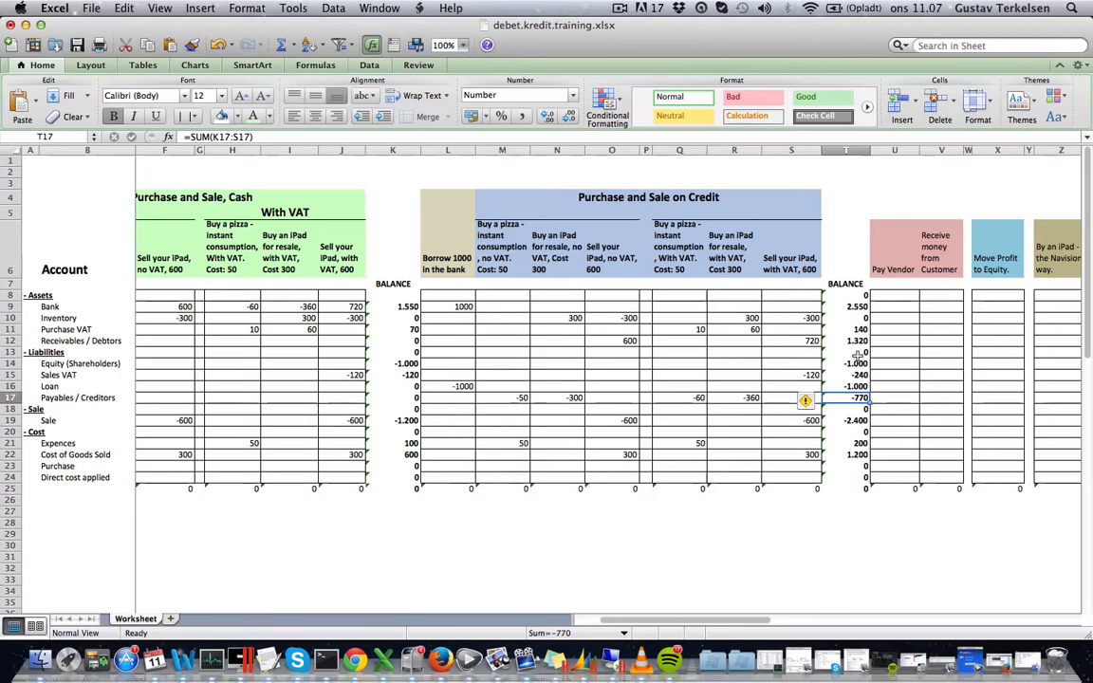
{"action": "left_click_drag", "start_coordinate": [857, 295], "coordinate": [856, 341]}
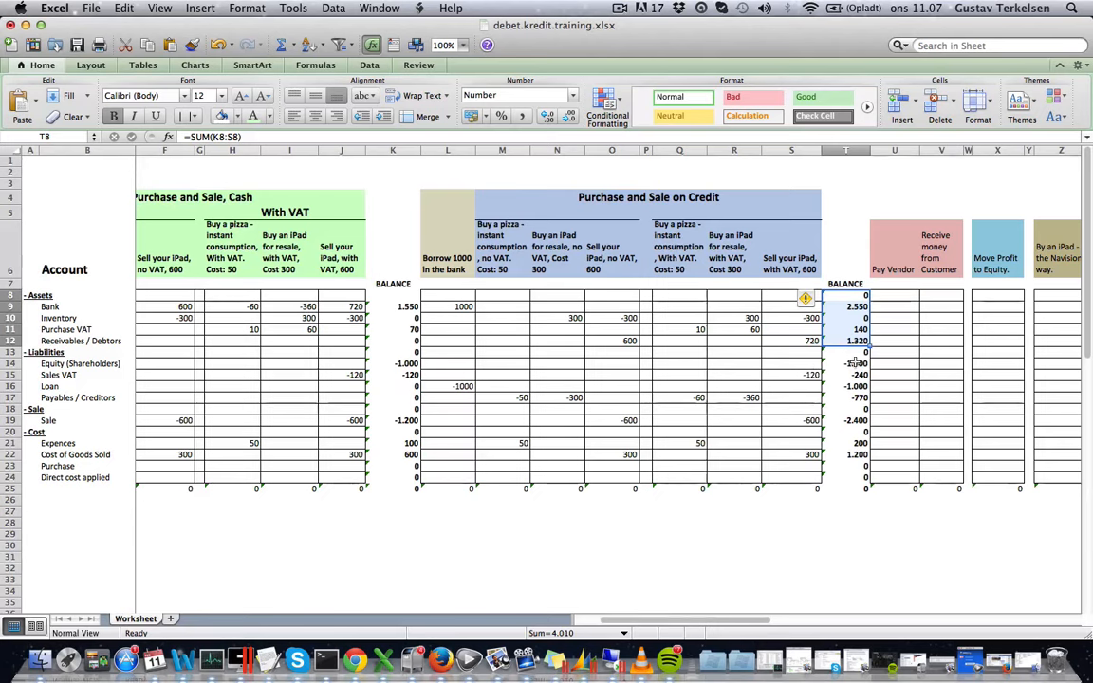
{"action": "left_click_drag", "start_coordinate": [847, 363], "coordinate": [857, 397]}
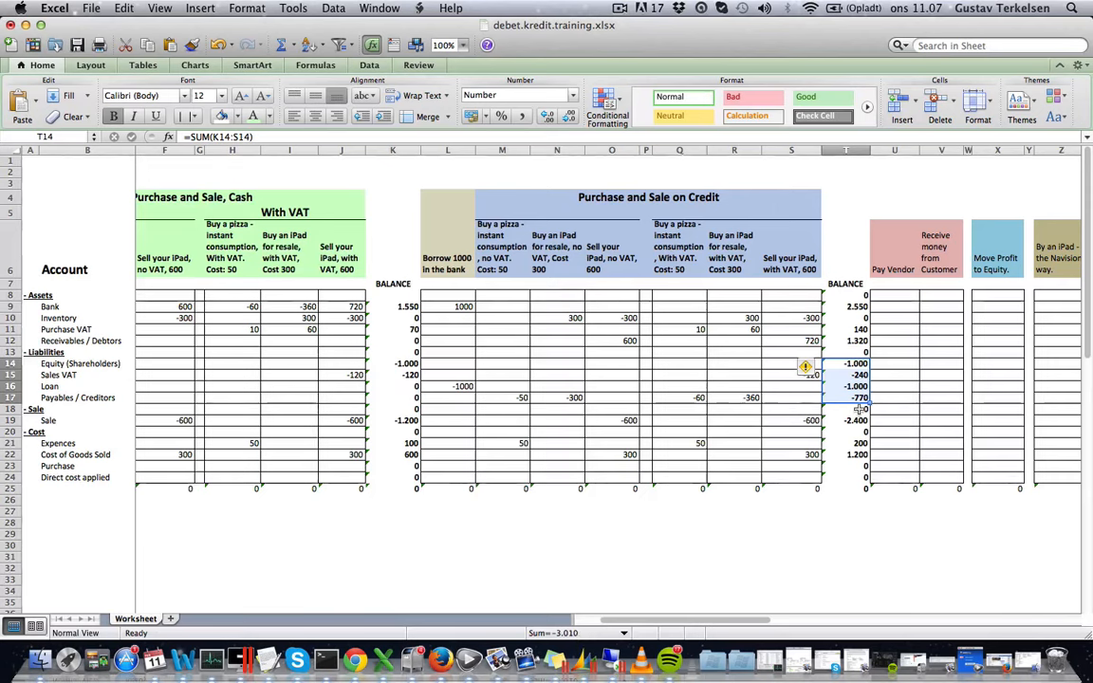
{"action": "left_click_drag", "start_coordinate": [859, 408], "coordinate": [862, 476]}
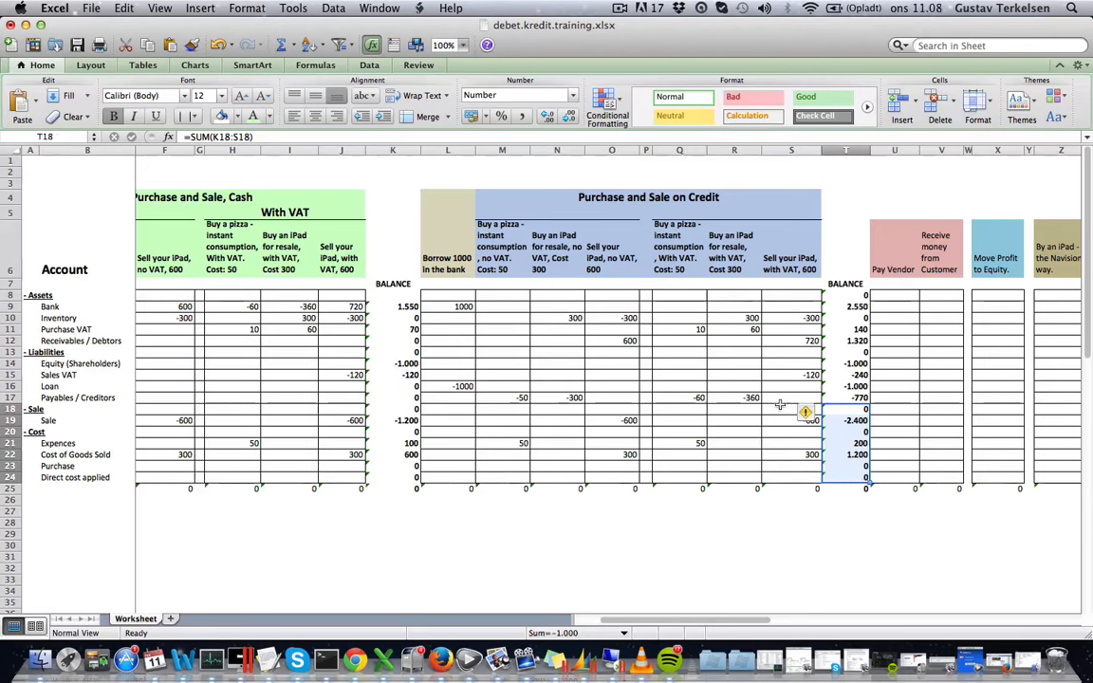
{"action": "left_click", "coordinate": [892, 329]}
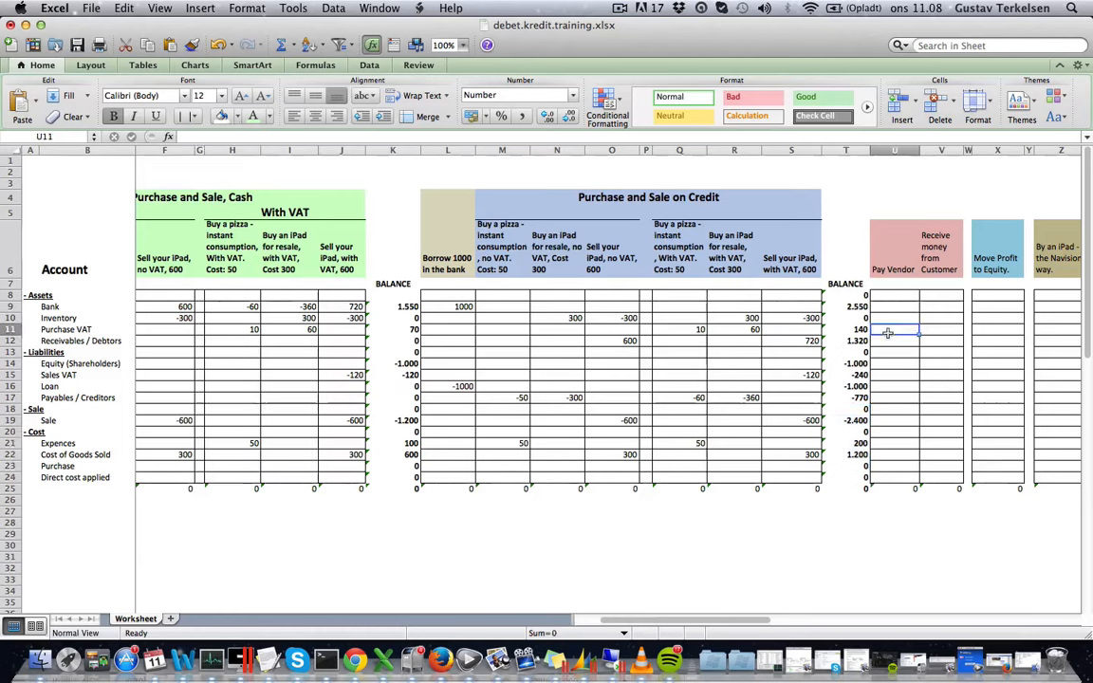
- Enter 770 for Payables / Creditors in the Pay Vendor column to clear the outstanding vendor balance
{"action": "left_click", "coordinate": [887, 272]}
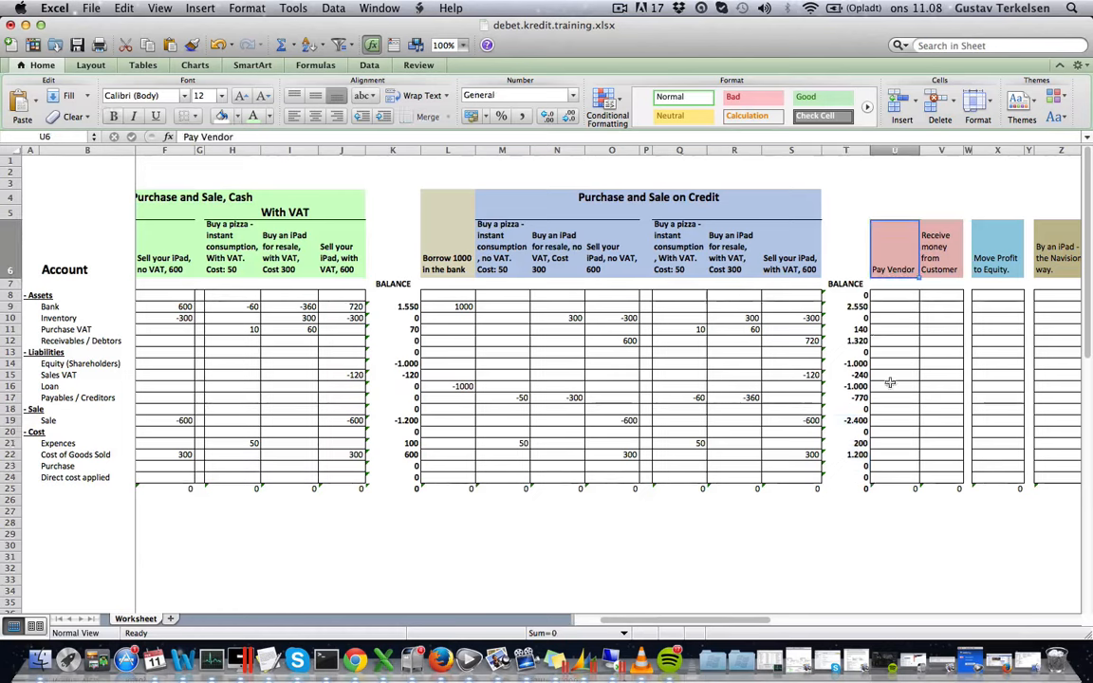
{"action": "left_click", "coordinate": [858, 399]}
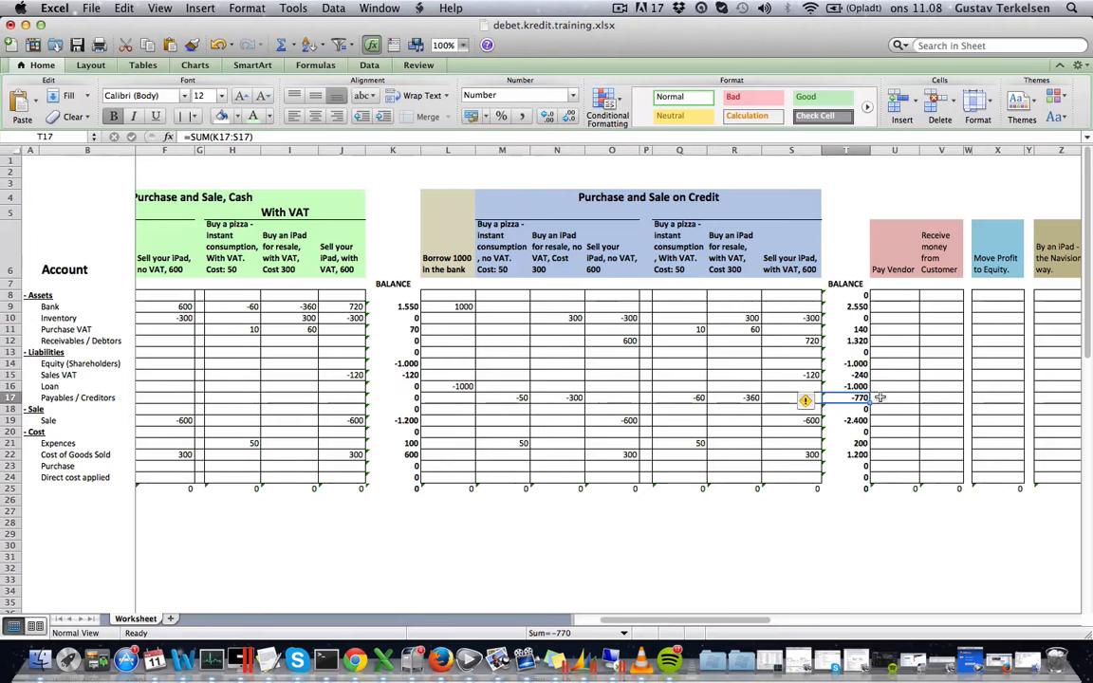
{"action": "left_click", "coordinate": [879, 397]}
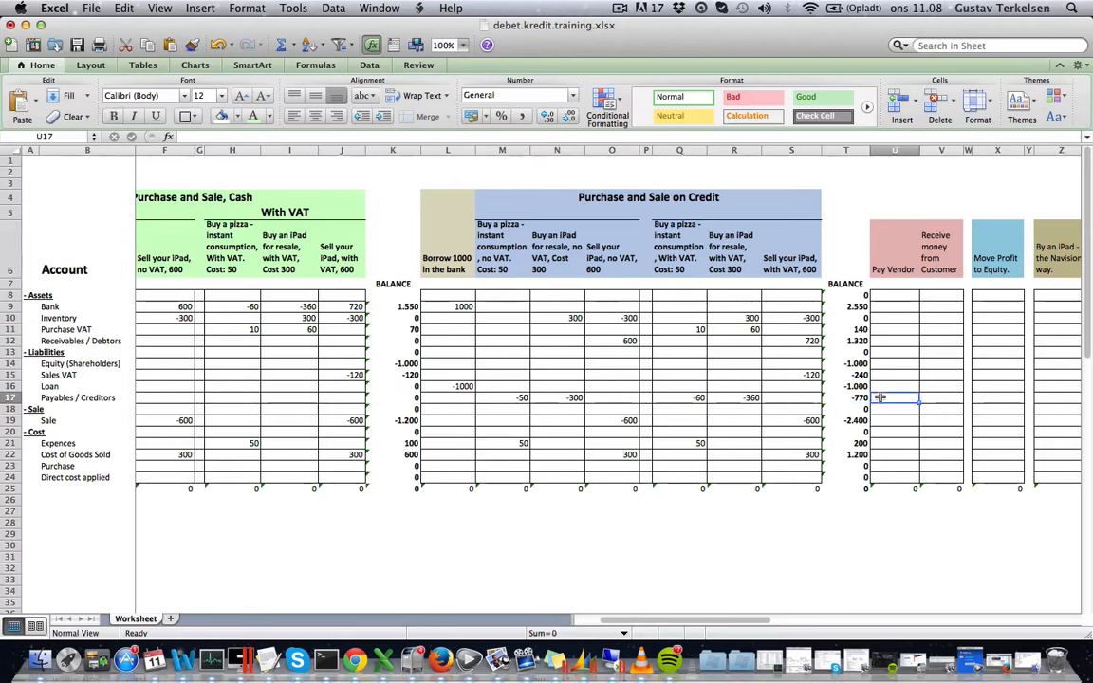
{"action": "type", "text": "7"}
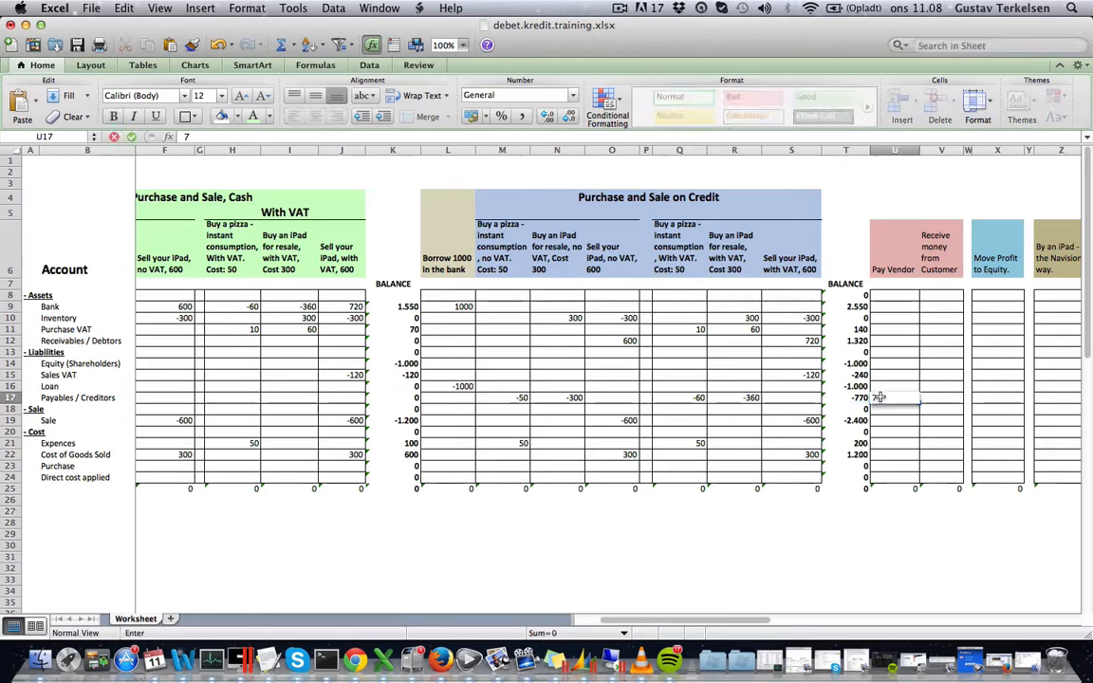
{"action": "type", "text": "70"}
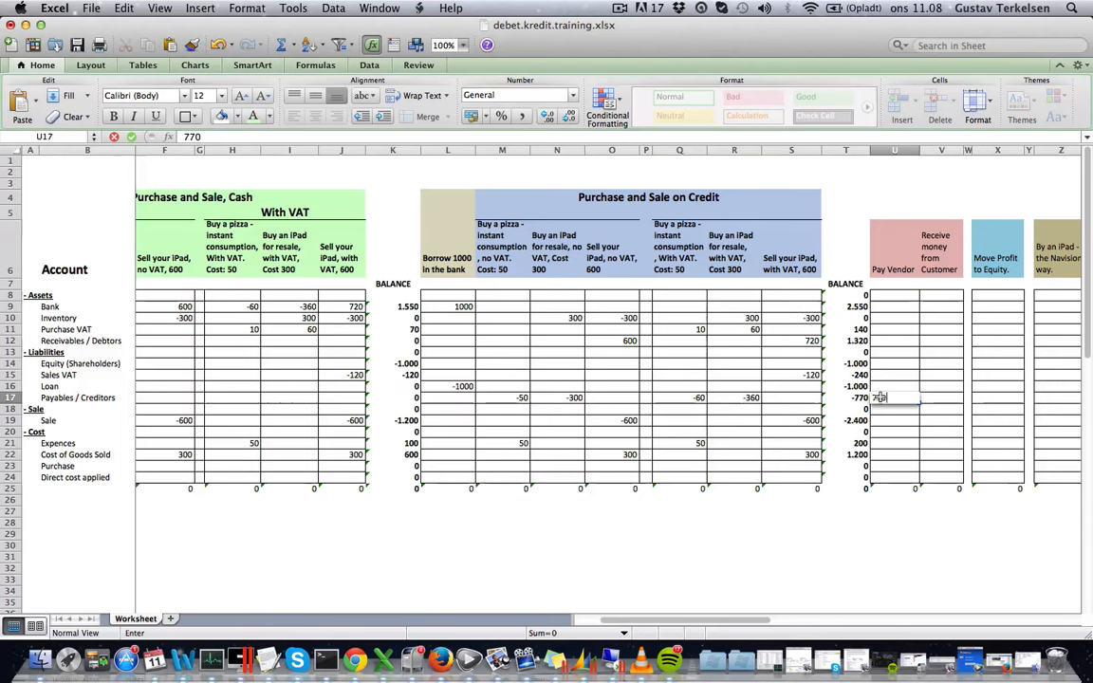
{"action": "key", "text": "Return"}
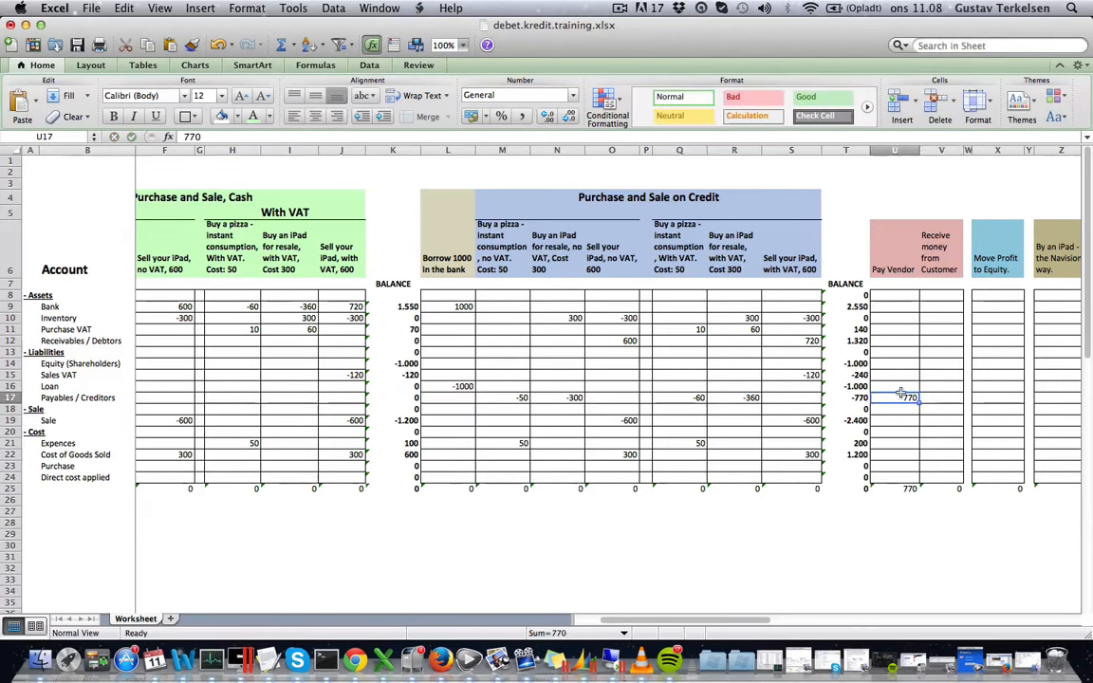
- Enter -770 for Bank in the Pay Vendor column and compare it with the Payables / Creditors entry
{"action": "left_click", "coordinate": [882, 306]}
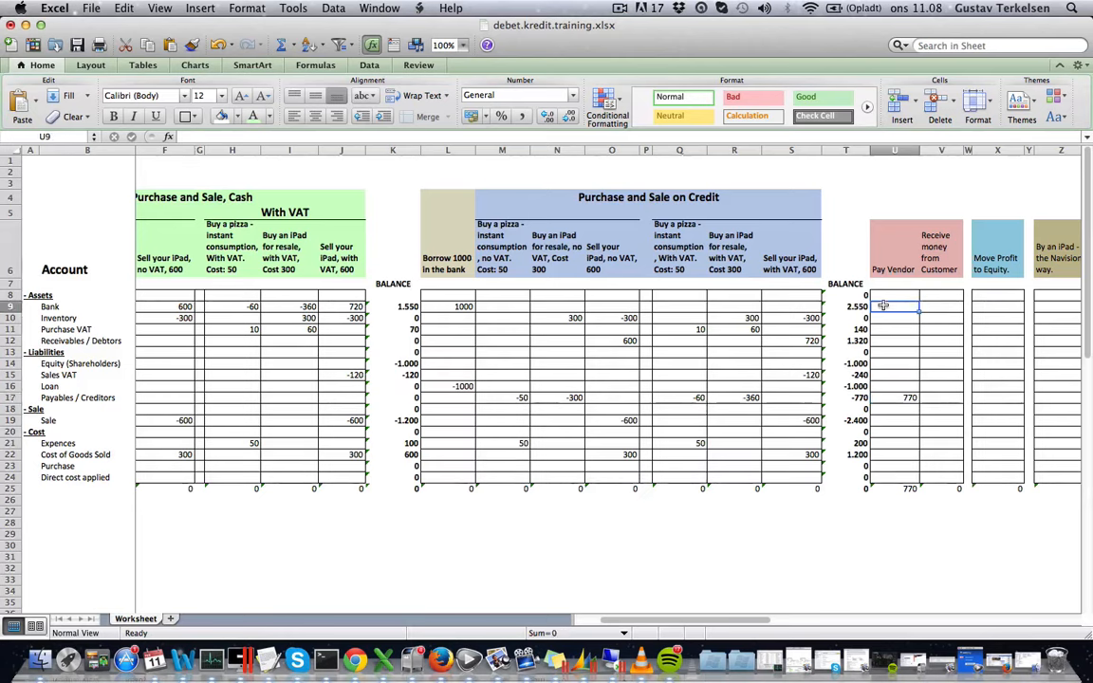
{"action": "type", "text": "-770"}
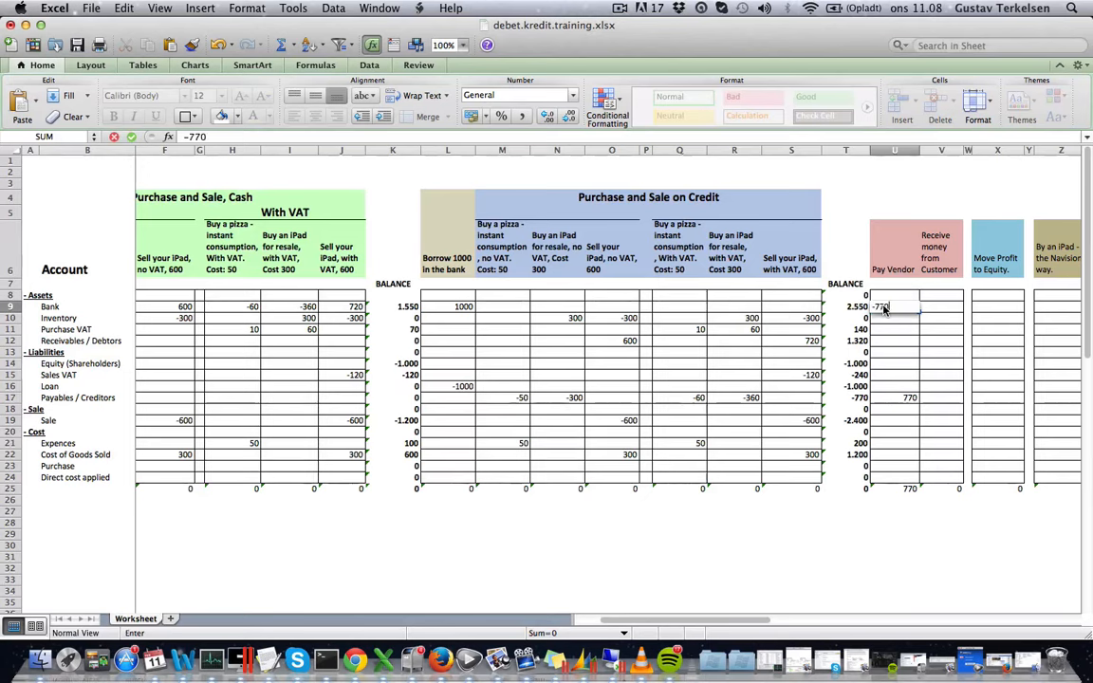
{"action": "key", "text": "Return"}
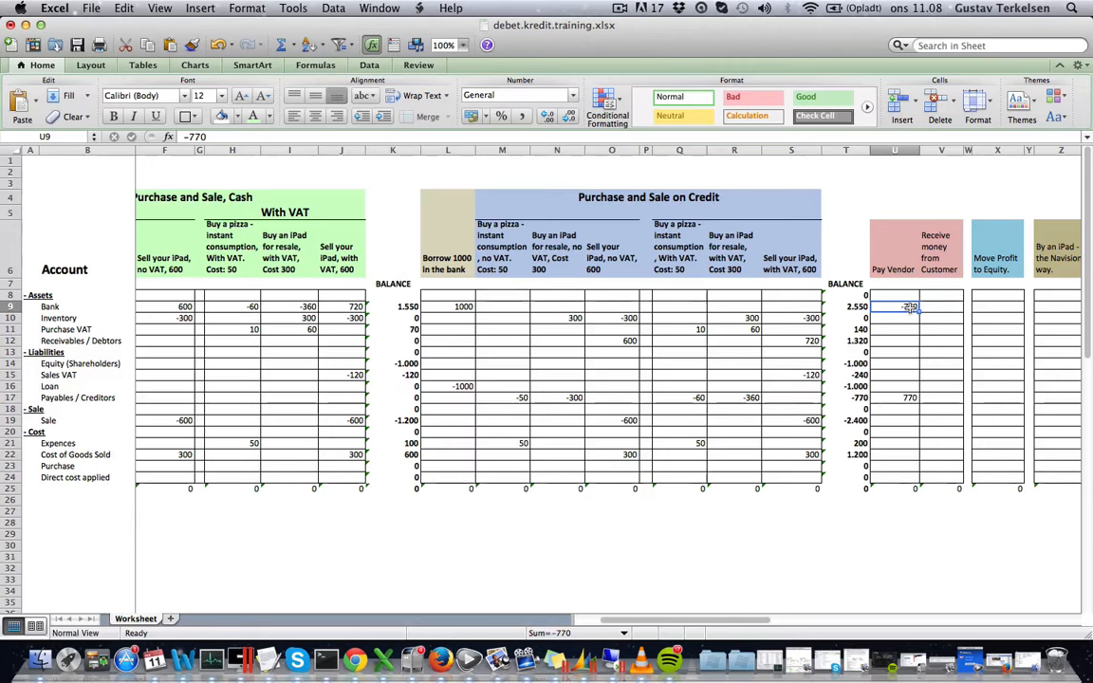
{"action": "left_click", "coordinate": [909, 399]}
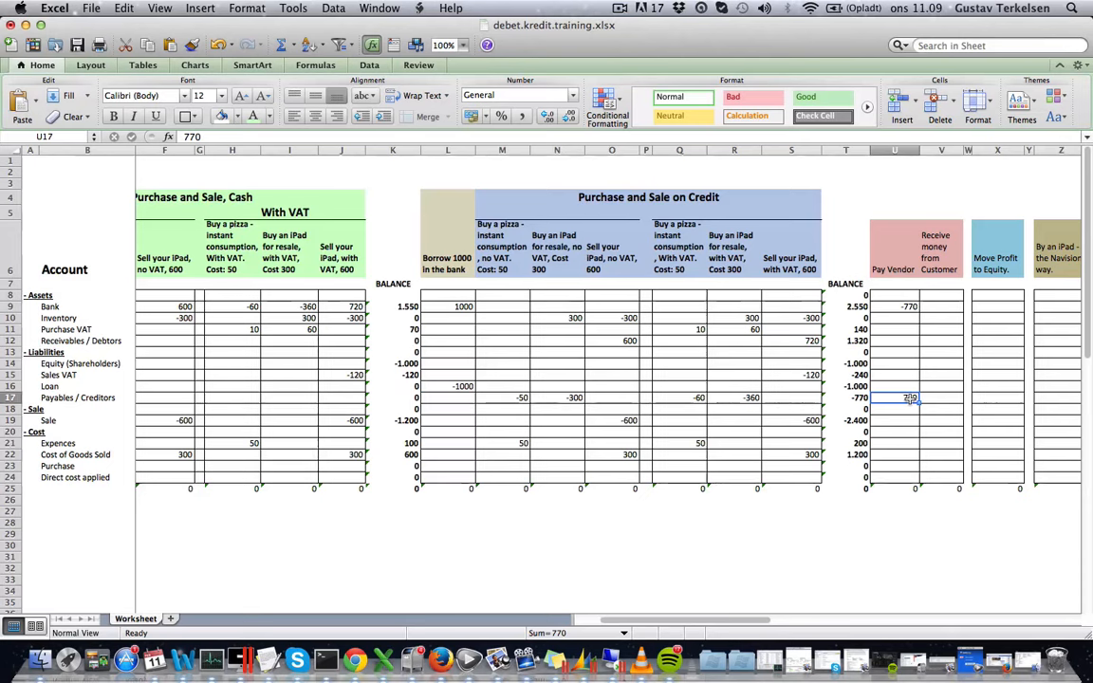
- Review the Receivables / Debtors row and enter 1320 for Bank in the Receive money from Customer column
{"action": "left_click", "coordinate": [936, 241]}
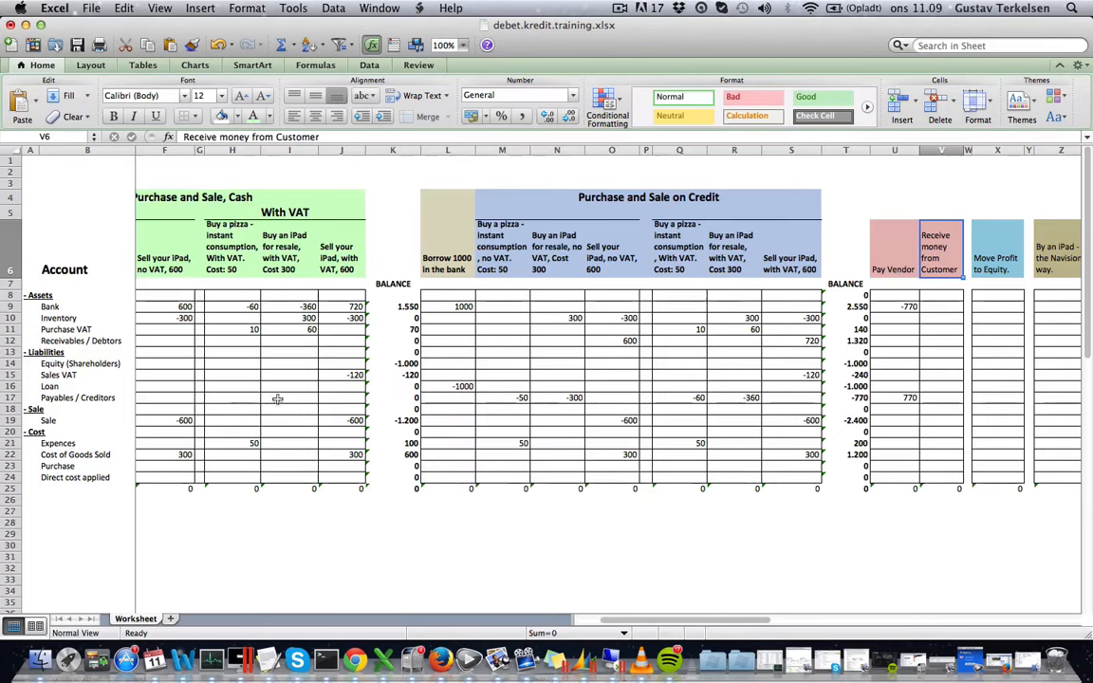
{"action": "left_click", "coordinate": [11, 342]}
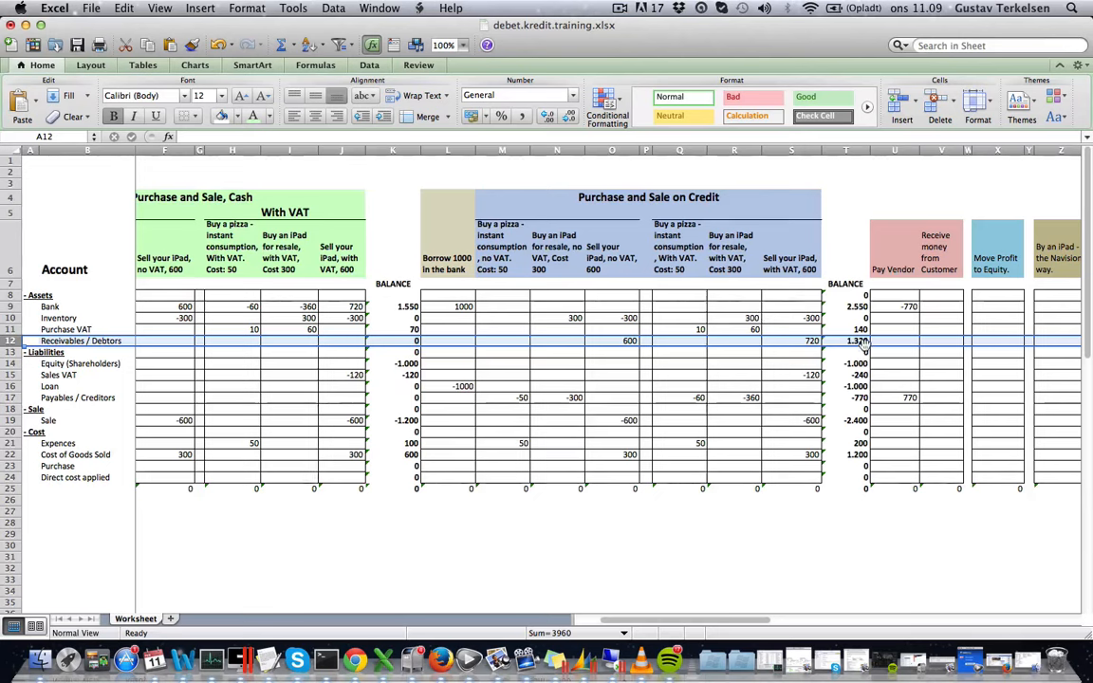
{"action": "left_click", "coordinate": [941, 307]}
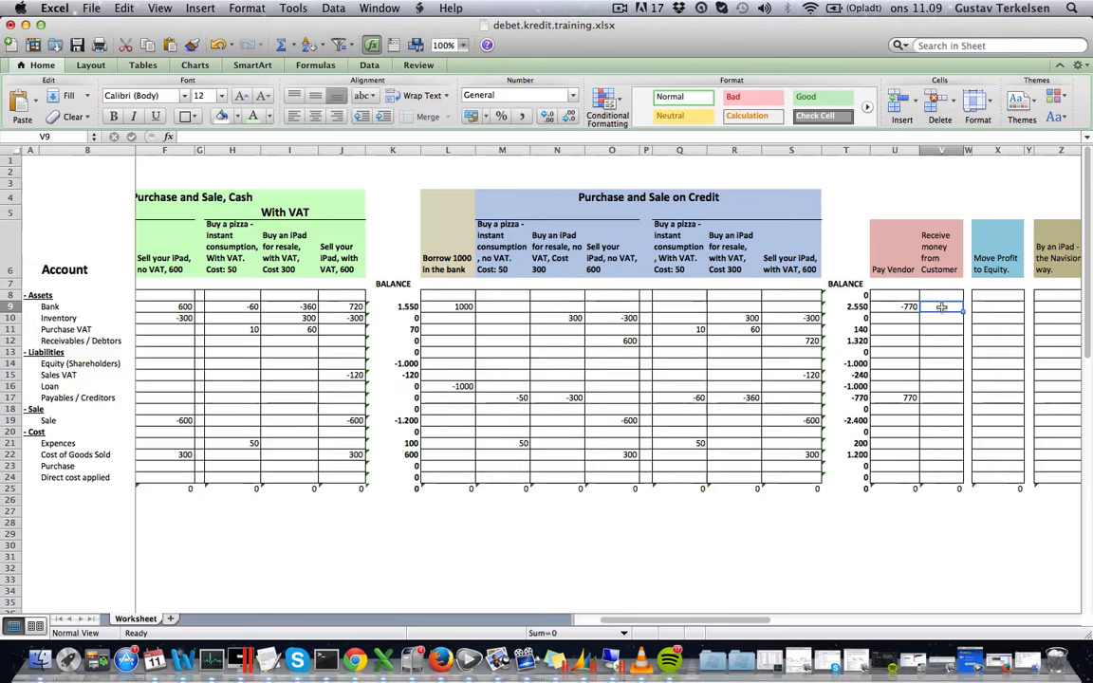
{"action": "type", "text": "1320"}
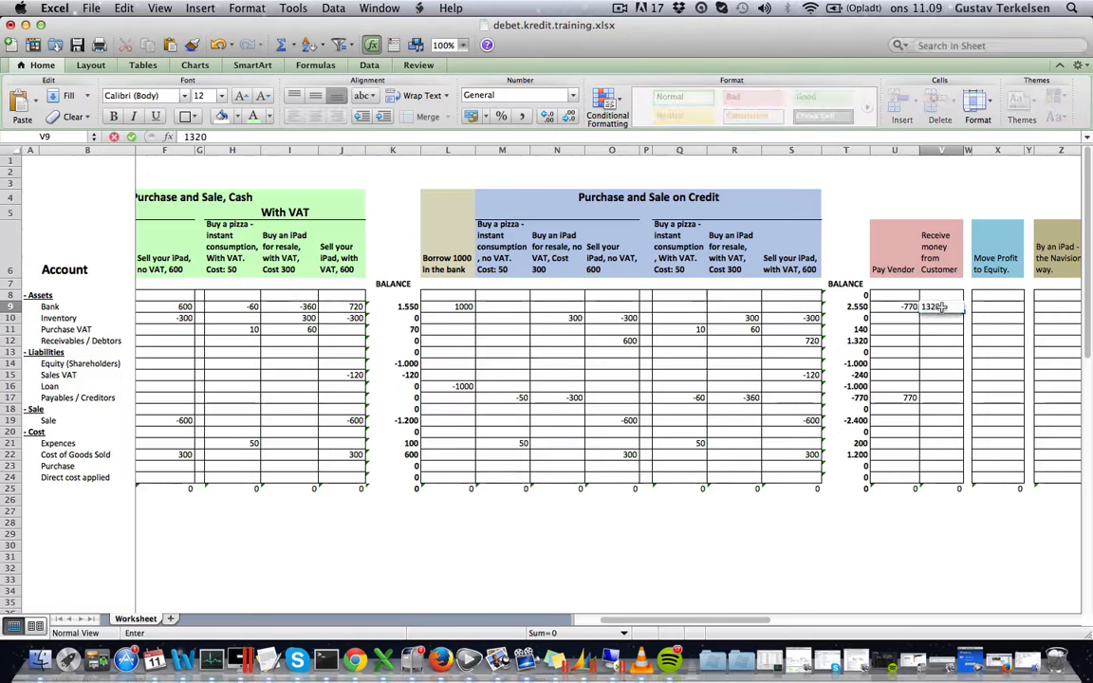
{"action": "left_click", "coordinate": [942, 308]}
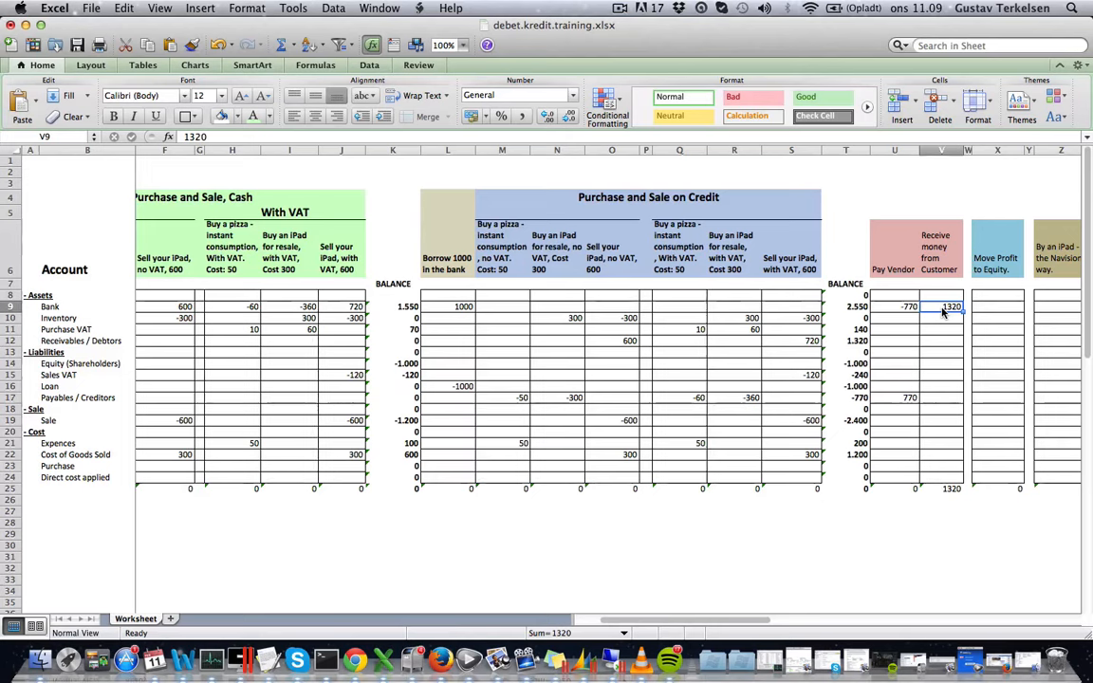
- Enter -1320 for Receivables / Debtors in the Receive money from Customer column to offset the bank receipt
{"action": "key", "text": "Down"}
{"action": "key", "text": "Down"}
{"action": "key", "text": "Down"}
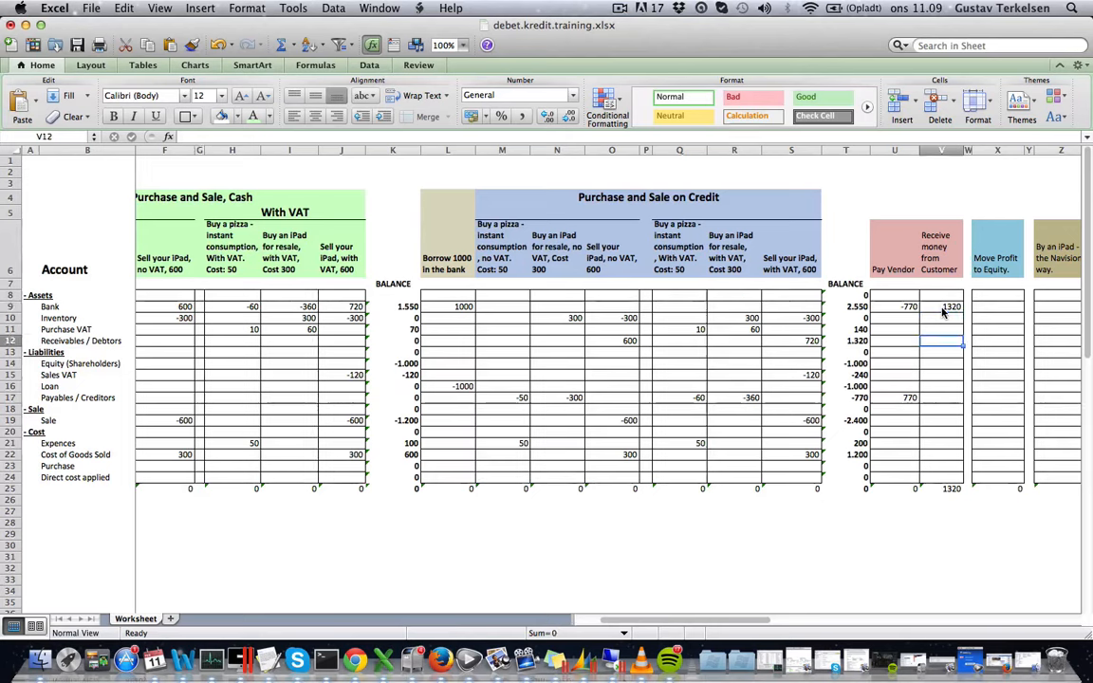
{"action": "type", "text": "-1"}
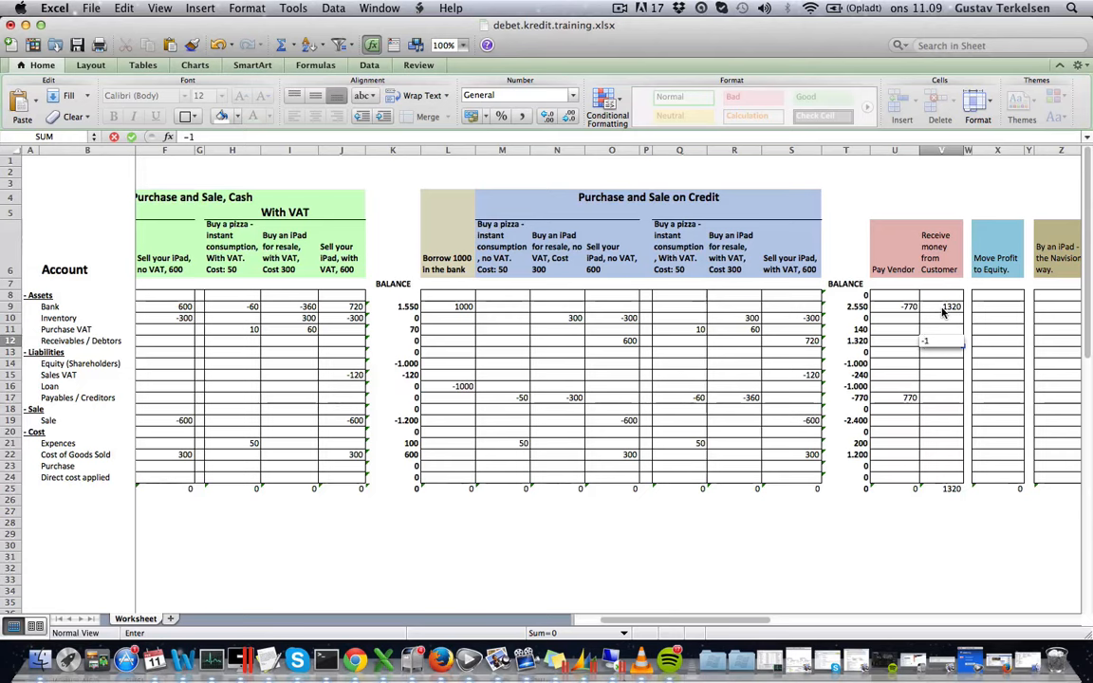
{"action": "type", "text": "320"}
{"action": "key", "text": "Tab"}
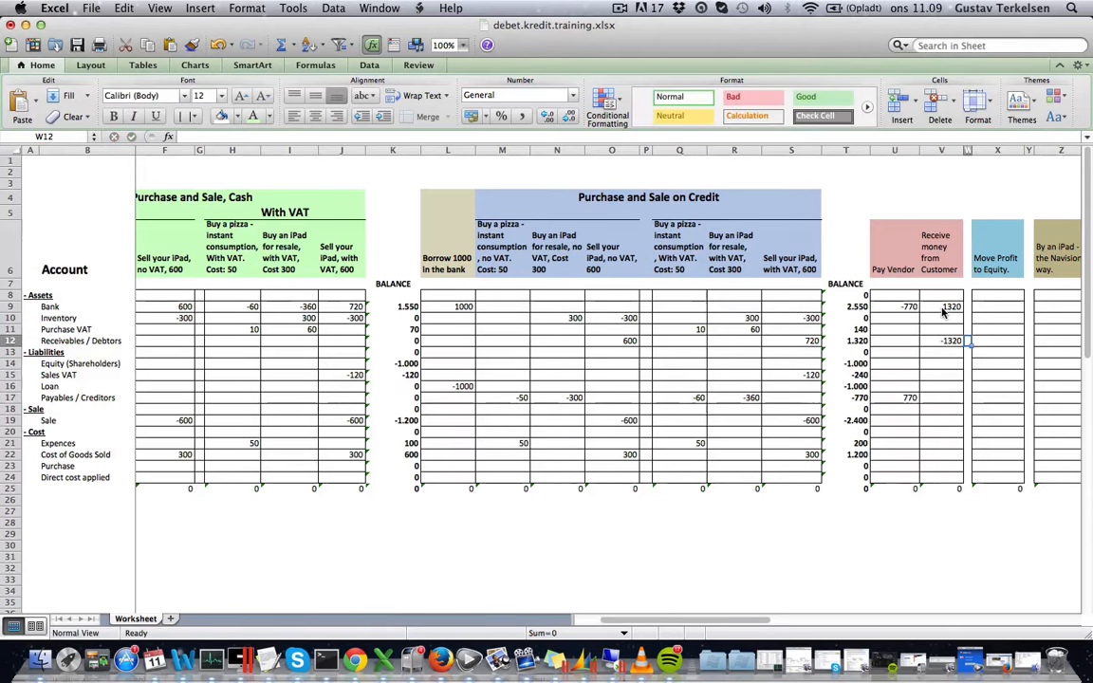
{"action": "key", "text": "Left"}
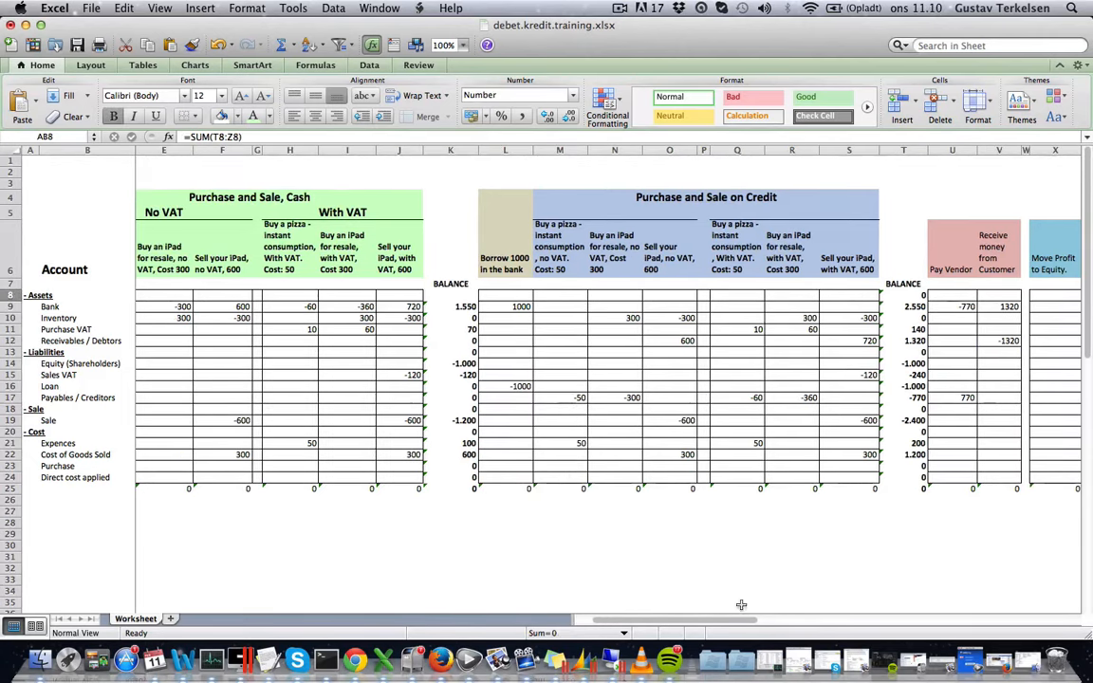
- Enter 2400 for Sale in the Move Profit to Equity column and check the Sale row's final balance
{"action": "left_click_drag", "start_coordinate": [736, 619], "coordinate": [802, 616]}
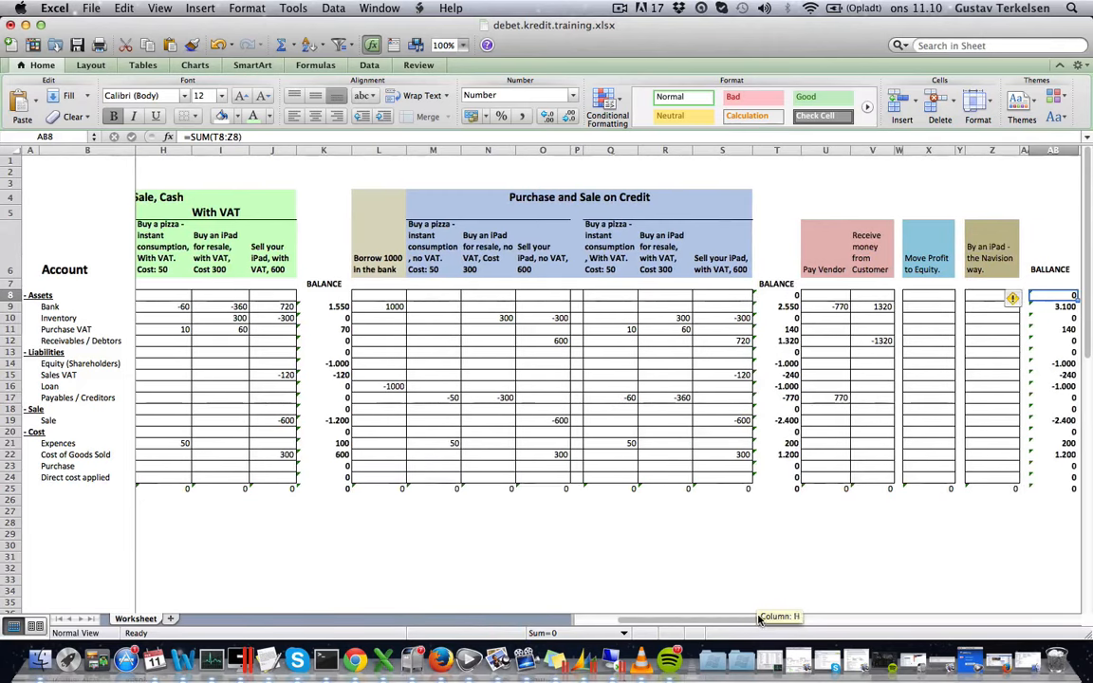
{"action": "left_click", "coordinate": [816, 264]}
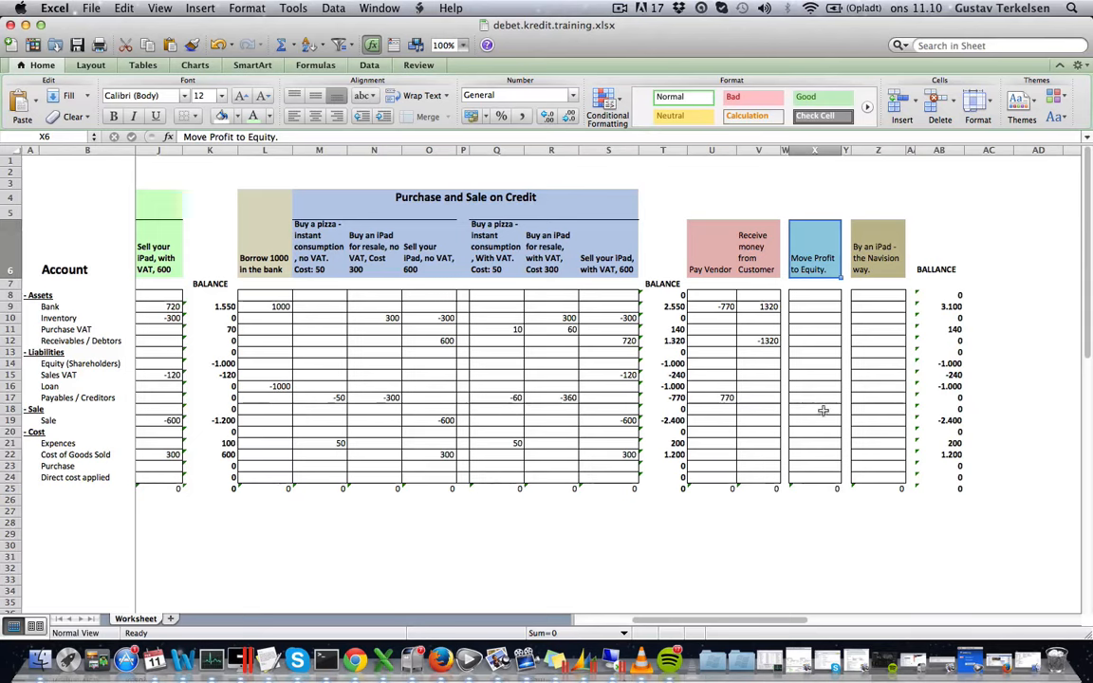
{"action": "left_click_drag", "start_coordinate": [824, 410], "coordinate": [824, 478]}
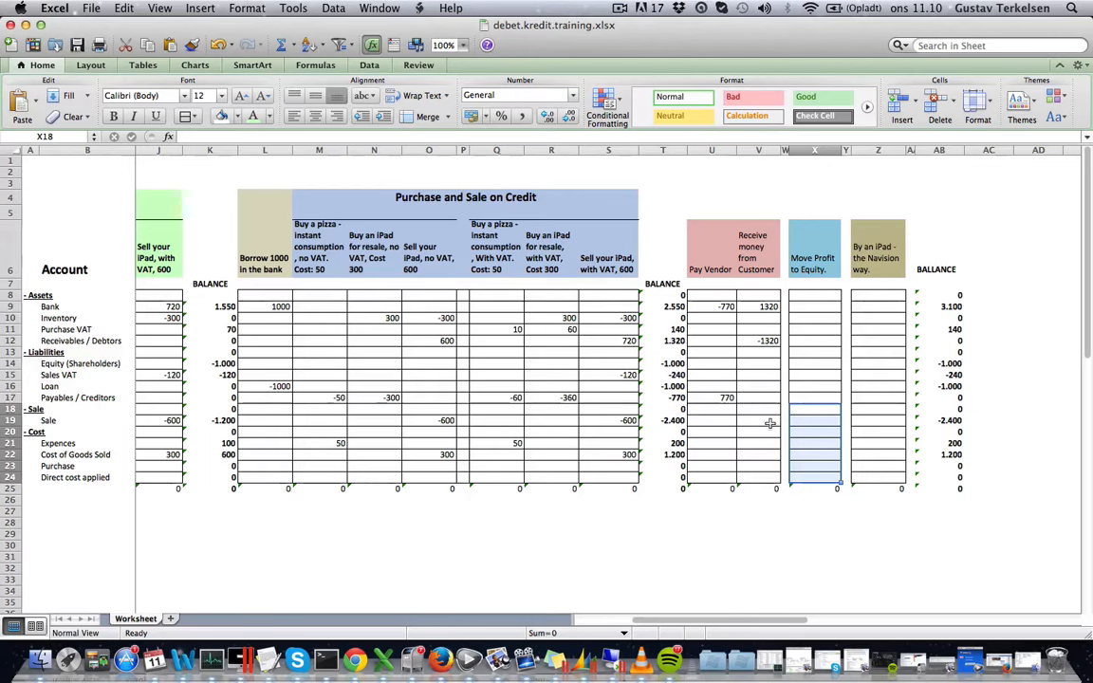
{"action": "left_click", "coordinate": [669, 420]}
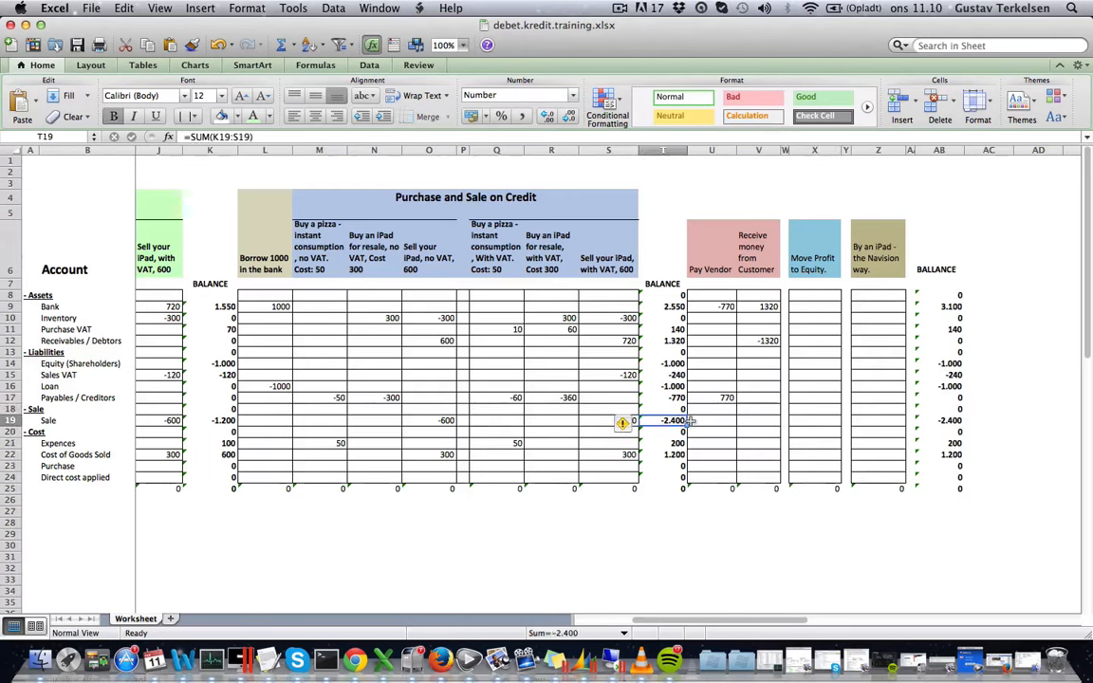
{"action": "left_click", "coordinate": [815, 421]}
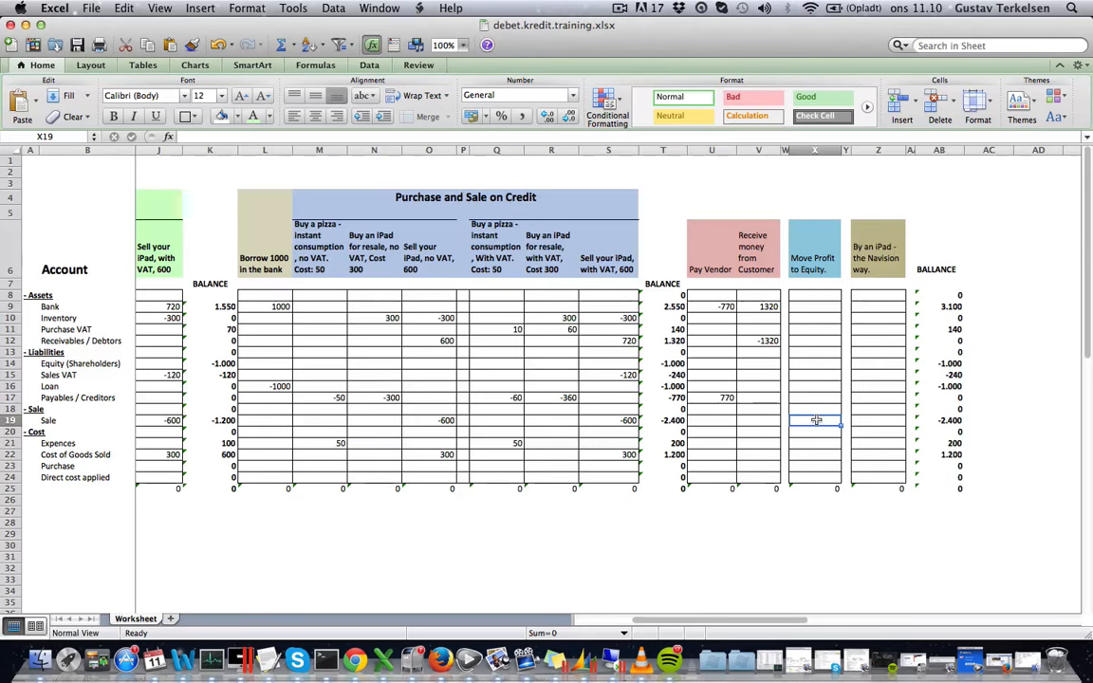
{"action": "type", "text": "2"}
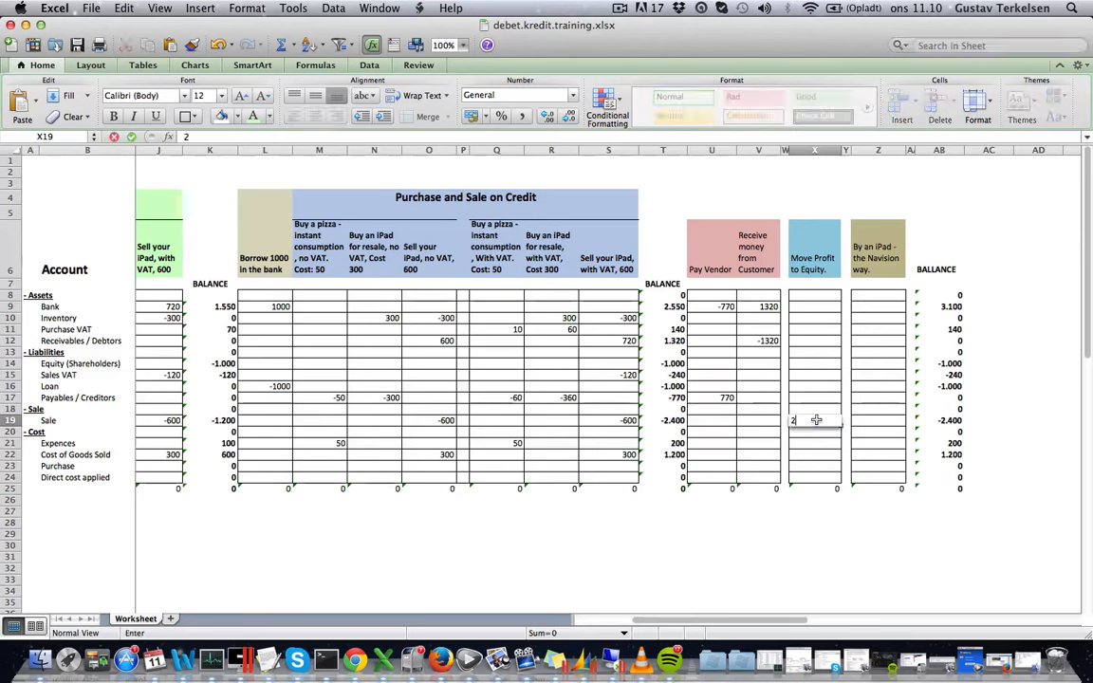
{"action": "type", "text": "400"}
{"action": "key", "text": "Tab"}
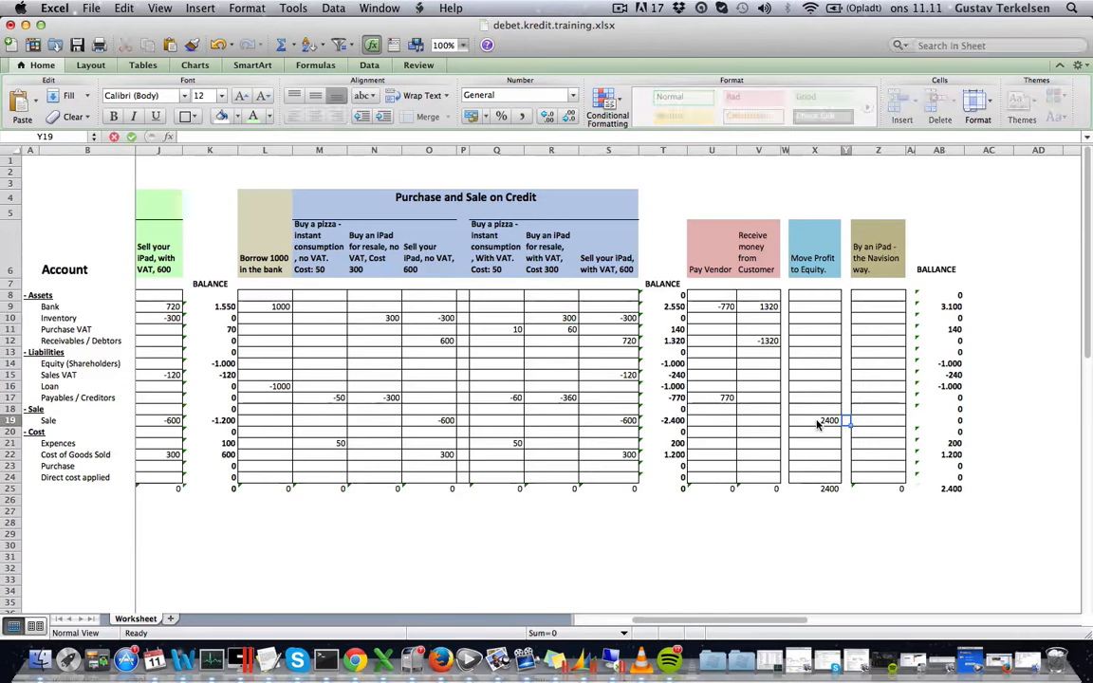
{"action": "left_click", "coordinate": [818, 424]}
{"action": "left_click", "coordinate": [944, 421]}
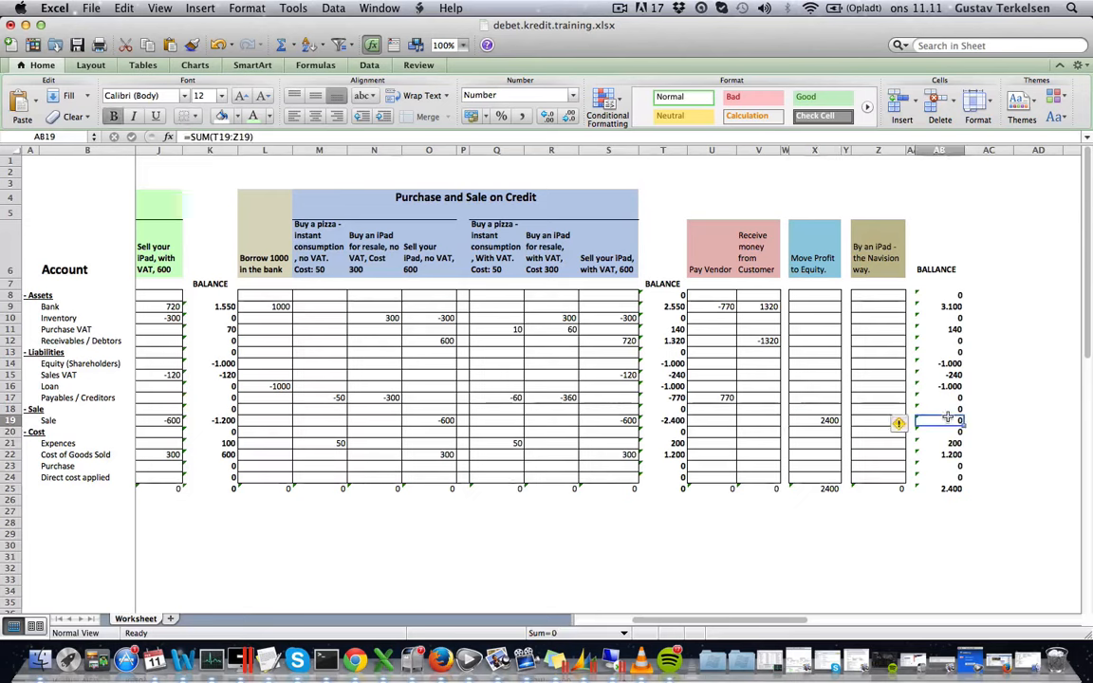
- Enter -200 for Expences in the Move Profit to Equity column
{"action": "left_click", "coordinate": [831, 443]}
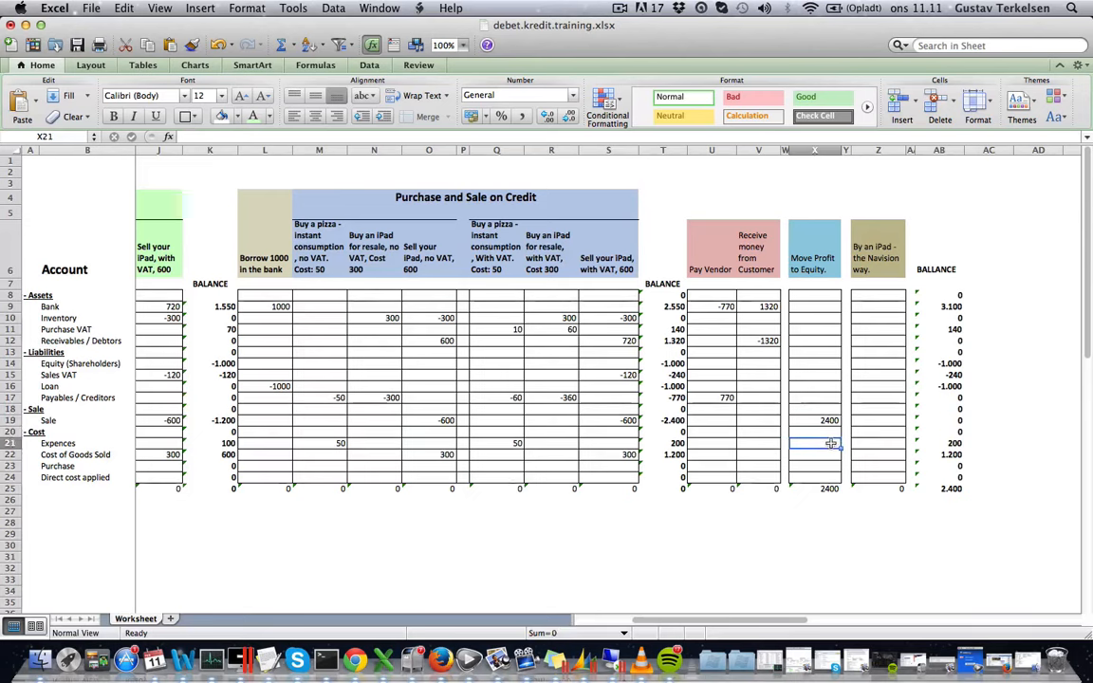
{"action": "type", "text": "-"}
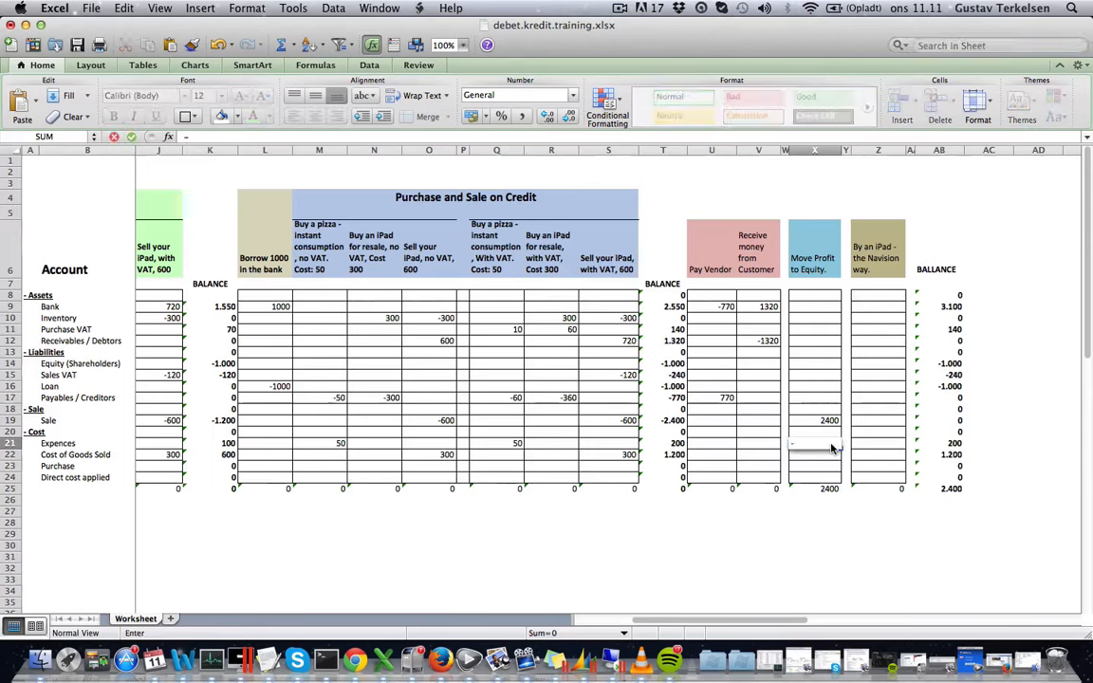
{"action": "type", "text": "200"}
{"action": "key", "text": "Tab"}
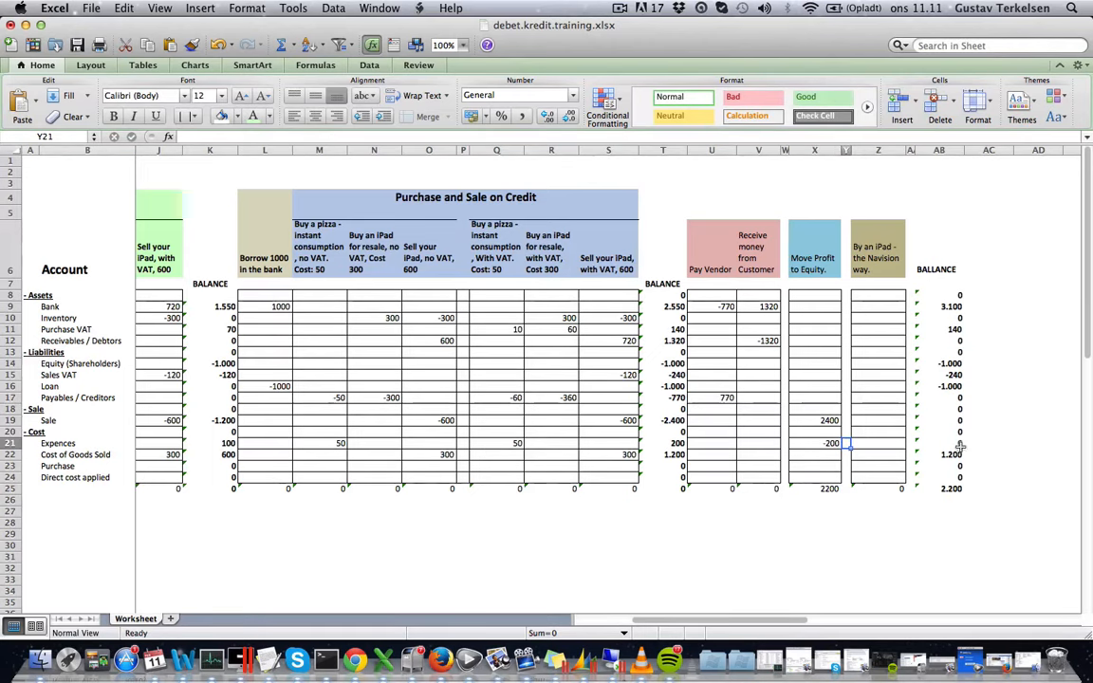
- Enter -1200 for Cost of Goods Sold in the Move Profit to Equity column and check the column's sum
{"action": "left_click", "coordinate": [823, 455]}
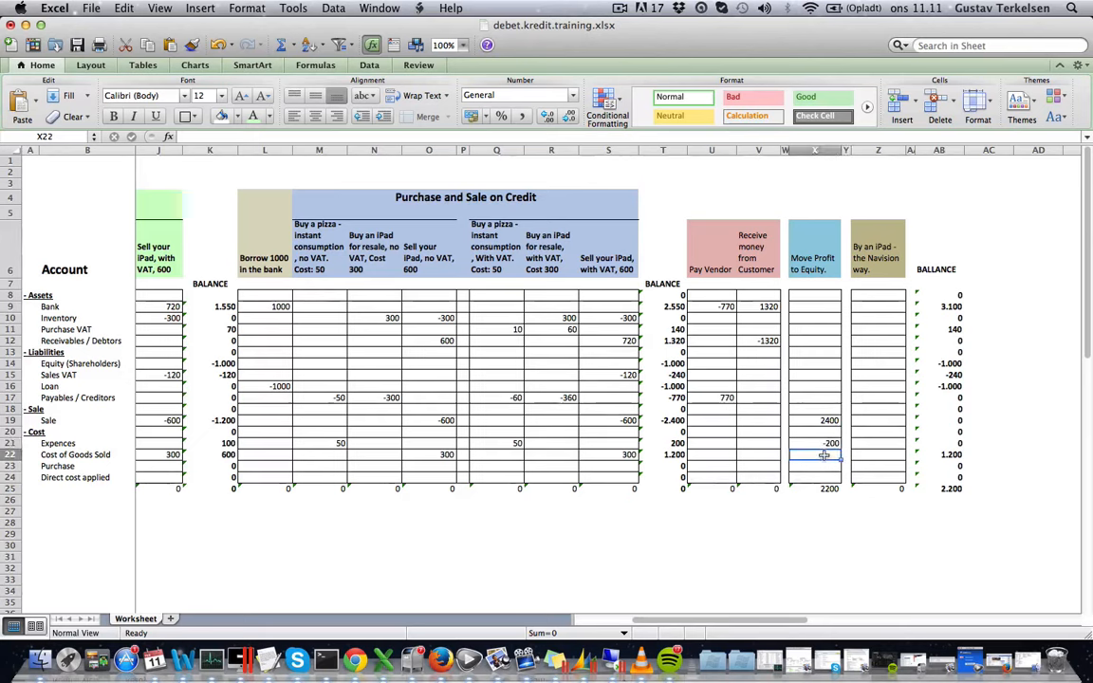
{"action": "type", "text": "-1"}
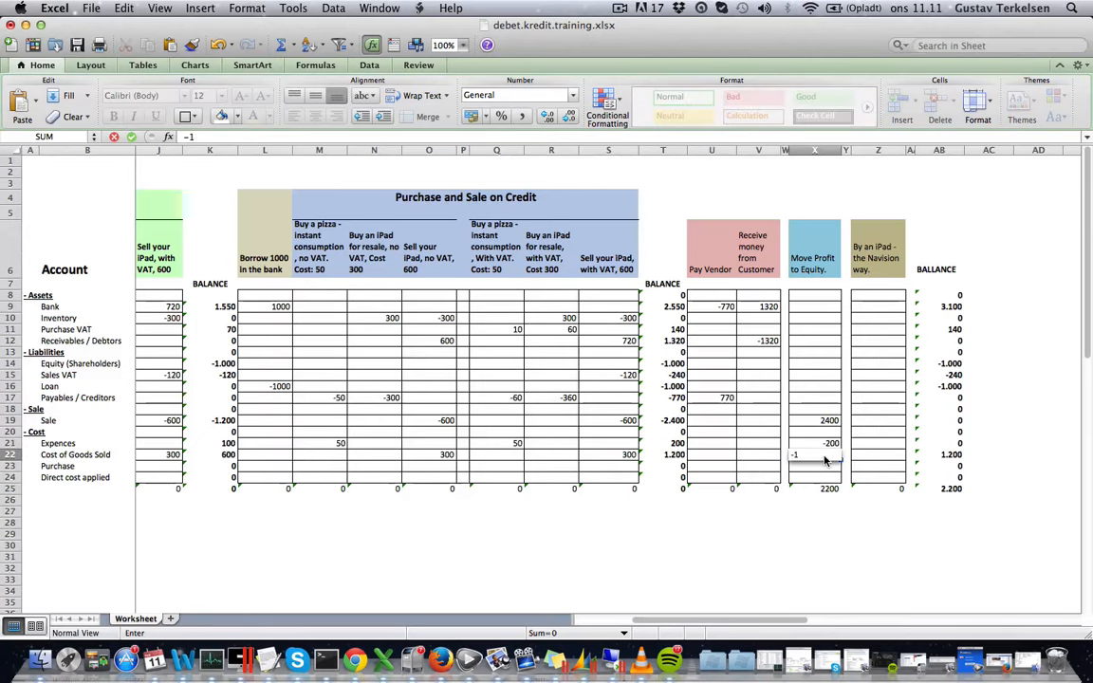
{"action": "type", "text": "200"}
{"action": "key", "text": "Tab"}
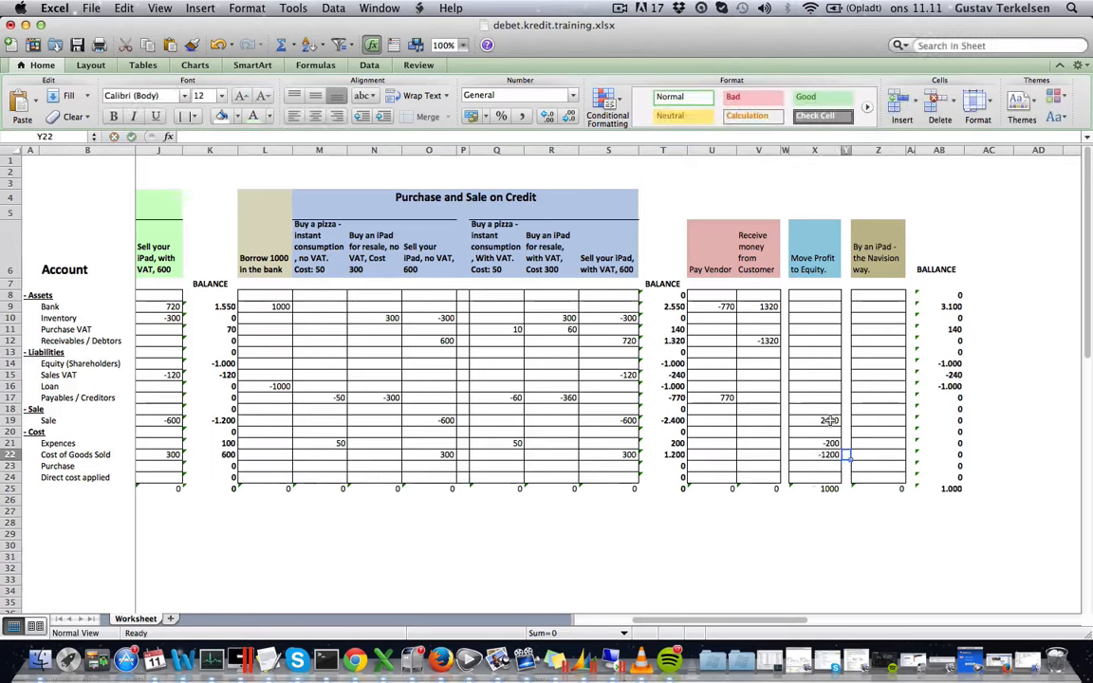
{"action": "left_click_drag", "start_coordinate": [829, 420], "coordinate": [830, 479]}
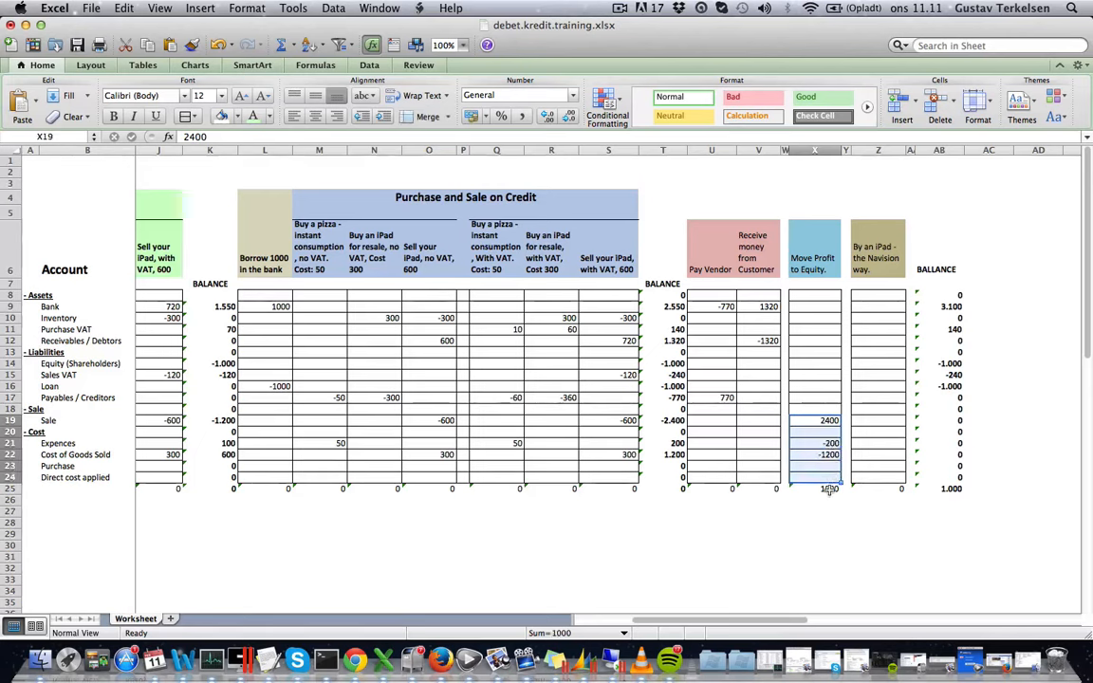
{"action": "left_click", "coordinate": [829, 489]}
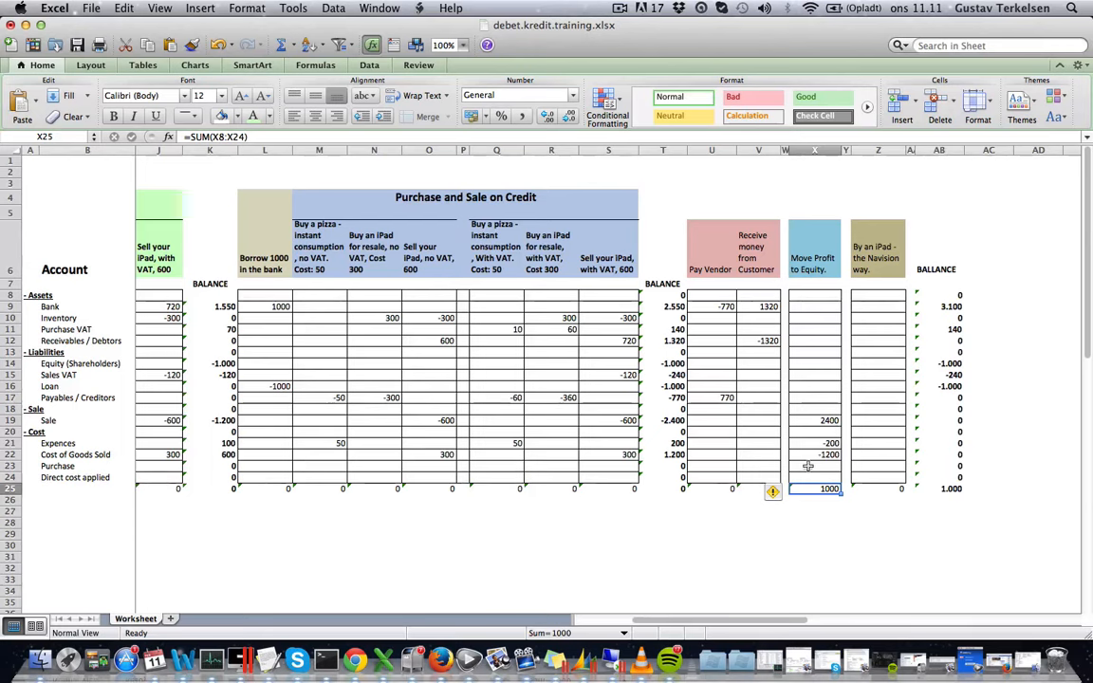
- Enter -1000 for Equity (Shareholders) in the Move Profit to Equity column to balance the profit transfer
{"action": "left_click", "coordinate": [818, 363]}
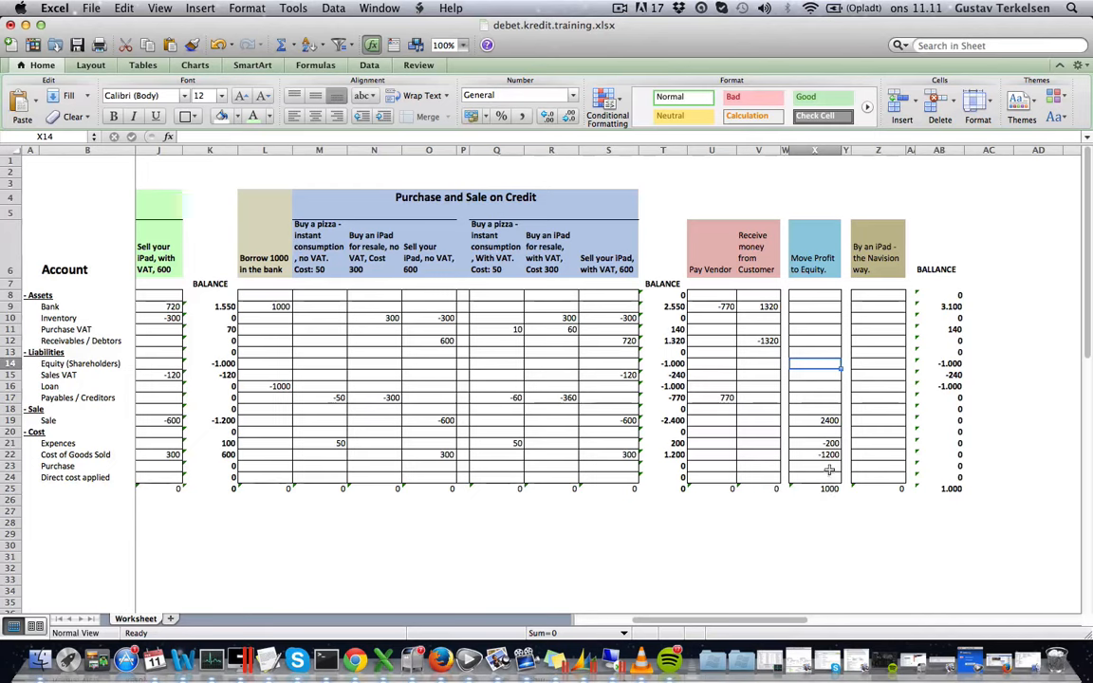
{"action": "type", "text": "-1000"}
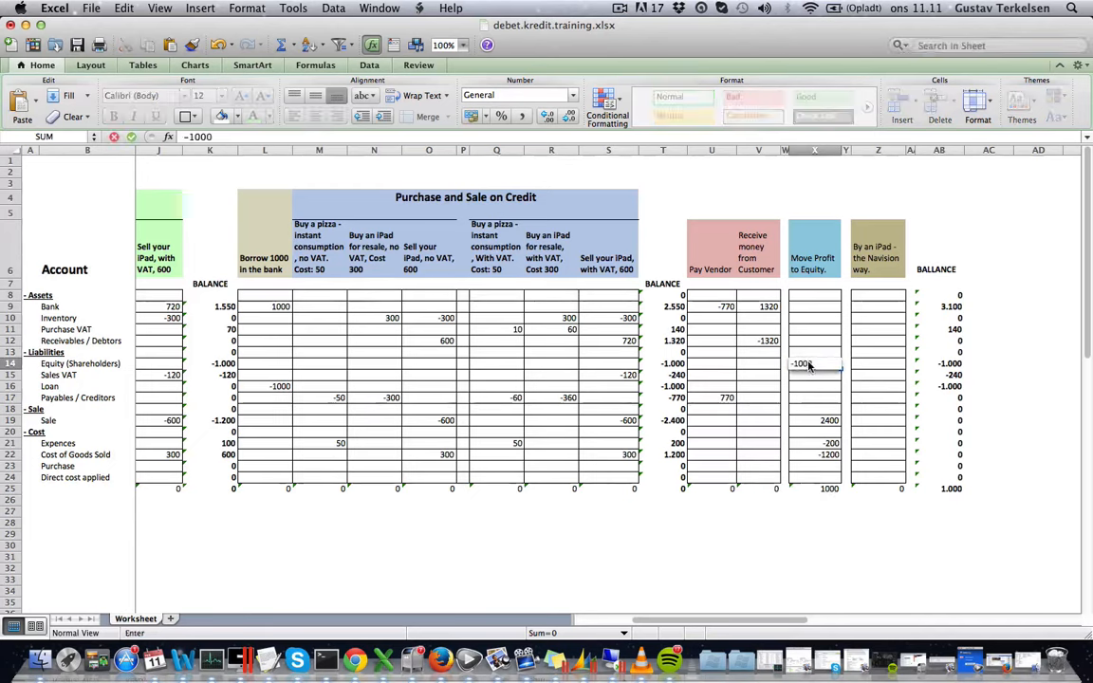
{"action": "key", "text": "Tab"}
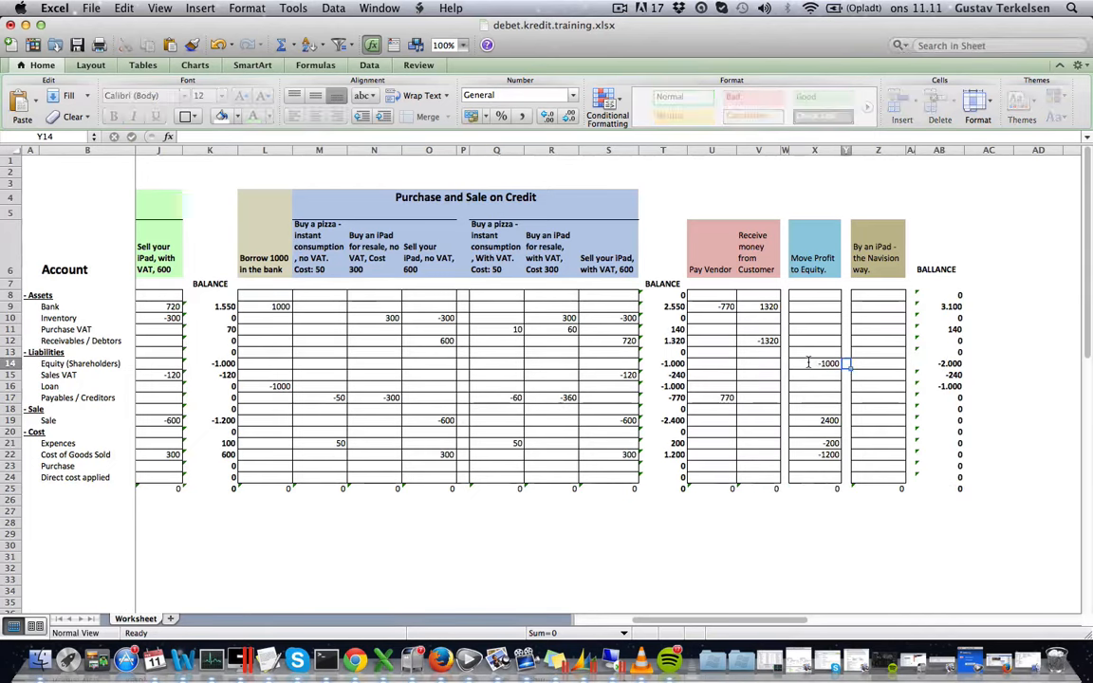
{"action": "left_click", "coordinate": [808, 363]}
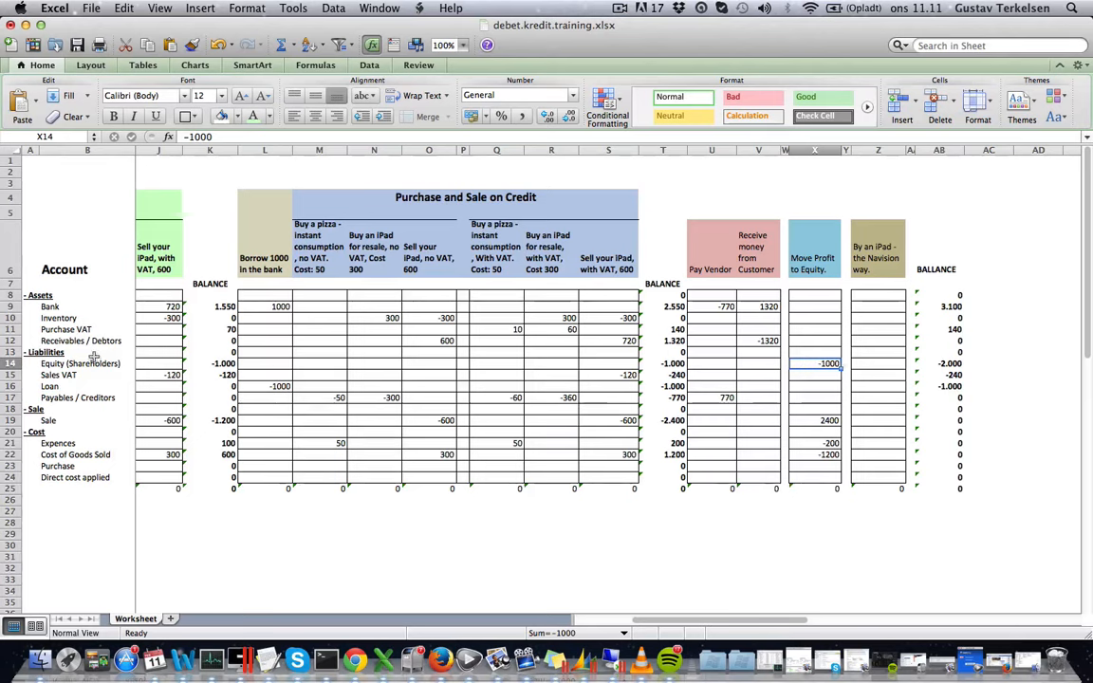
- Review the Equity (Shareholders) account, the transferred sale and cost entries, and the final equity balance
{"action": "left_click", "coordinate": [49, 363]}
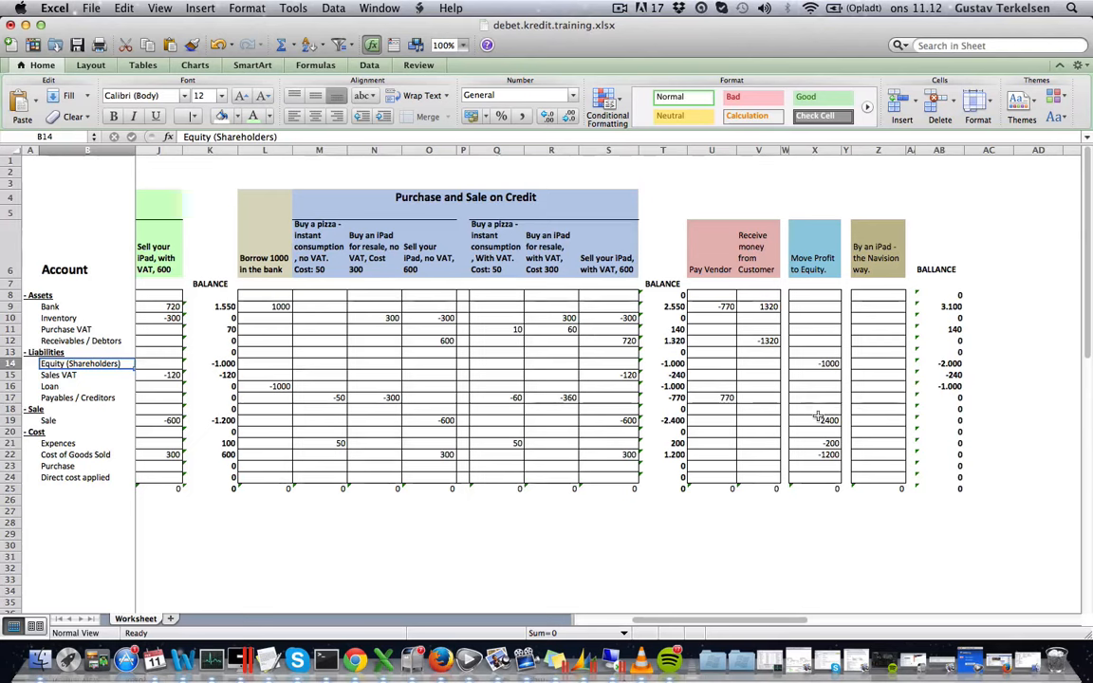
{"action": "left_click_drag", "start_coordinate": [822, 420], "coordinate": [823, 477]}
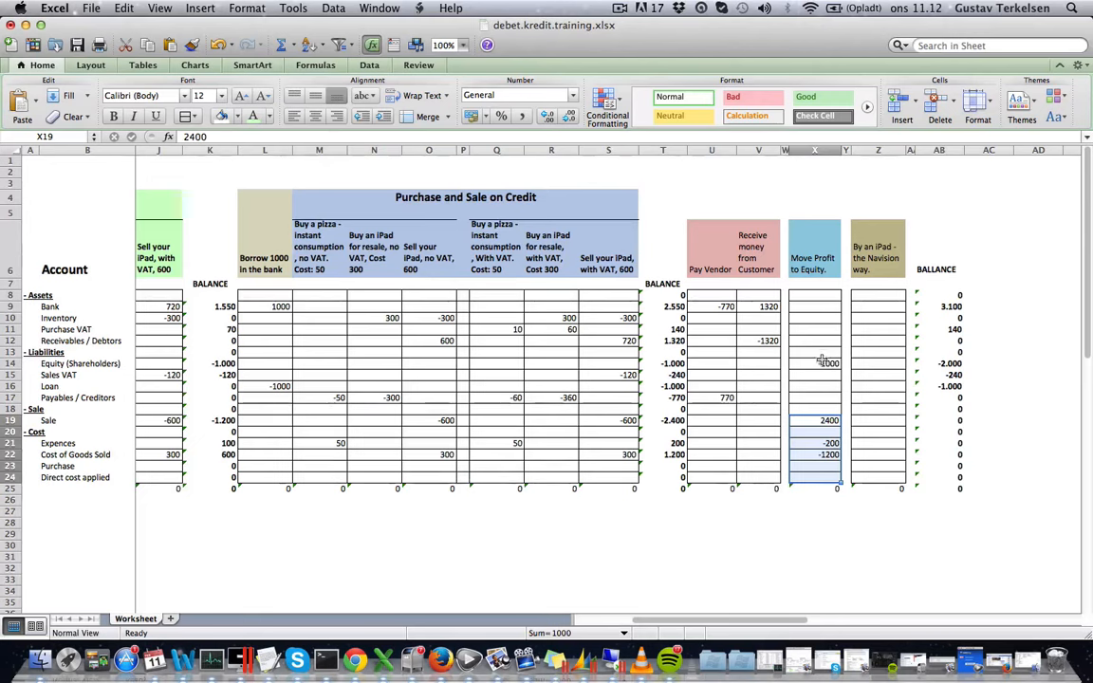
{"action": "left_click", "coordinate": [951, 363]}
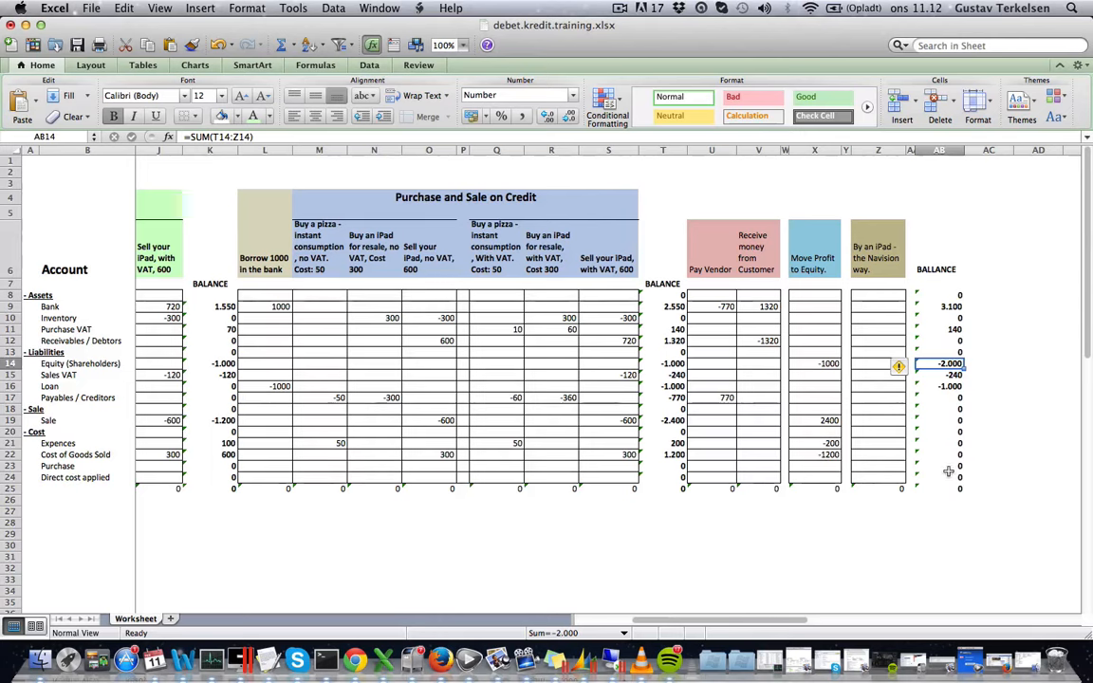
{"action": "left_click", "coordinate": [619, 8]}
{"action": "left_click", "coordinate": [631, 57]}
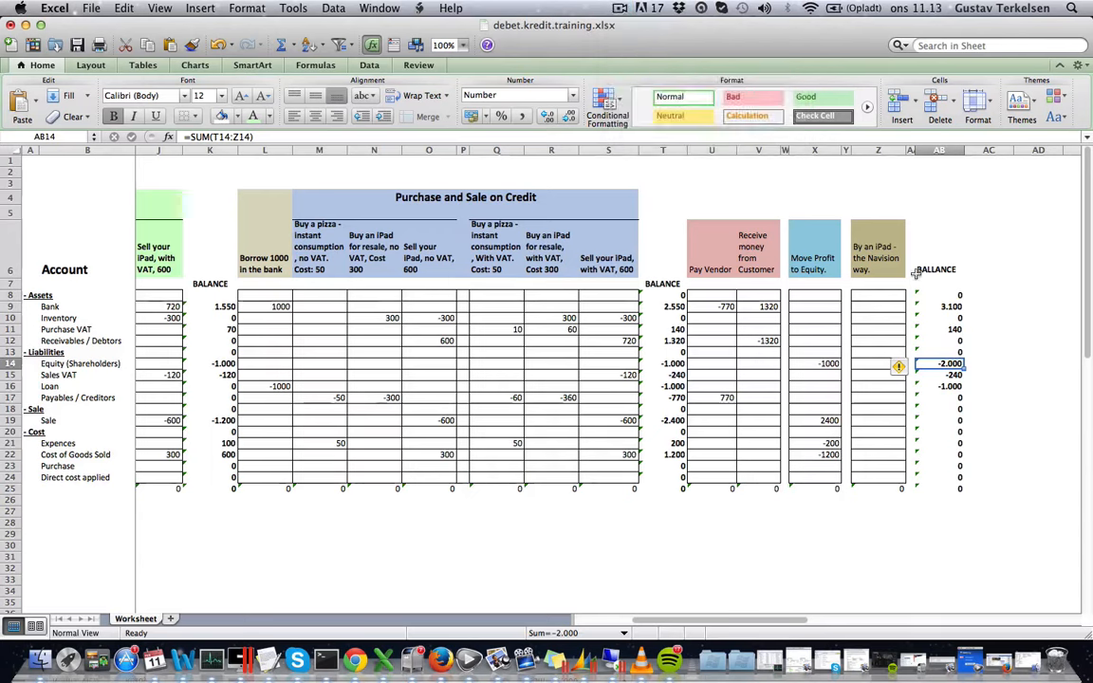
- Extend the "By an iPad - the Navision way." column heading with "For resale. With VAT. Cost 300", matching the credit purchase column
{"action": "left_click", "coordinate": [877, 258]}
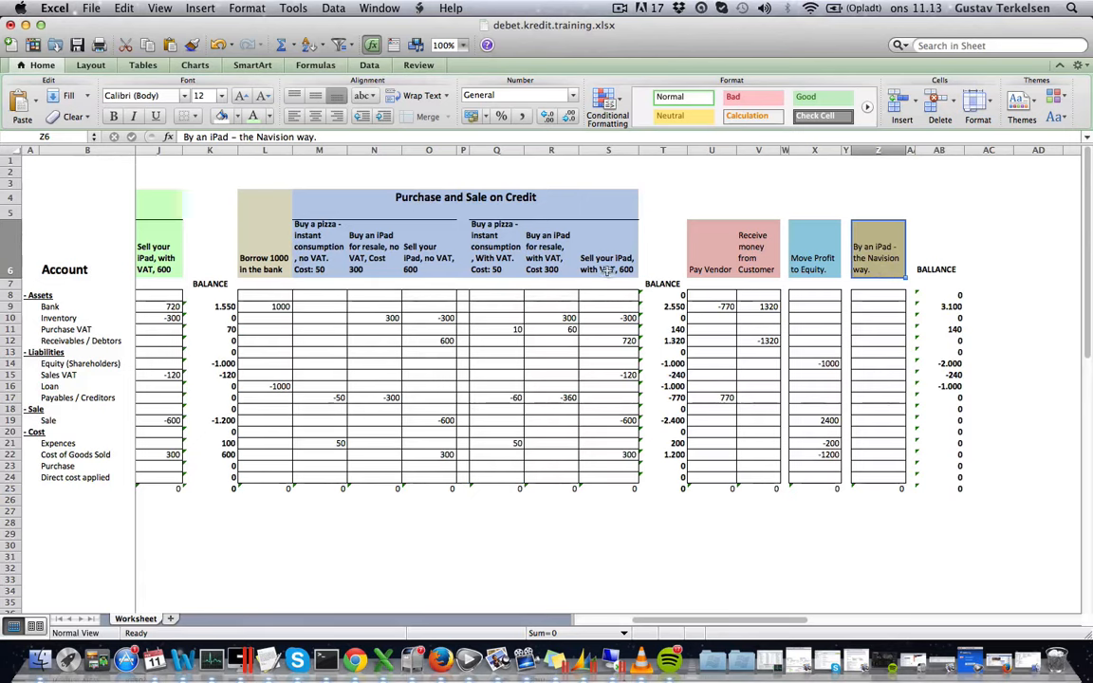
{"action": "left_click", "coordinate": [558, 254]}
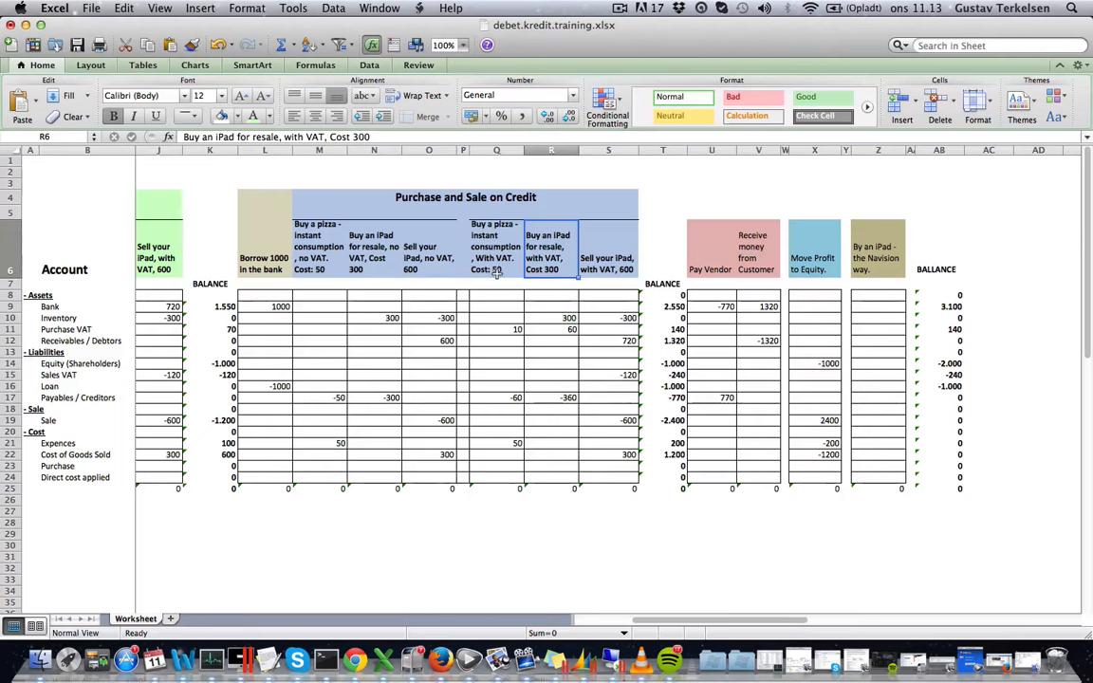
{"action": "double_click", "coordinate": [887, 270]}
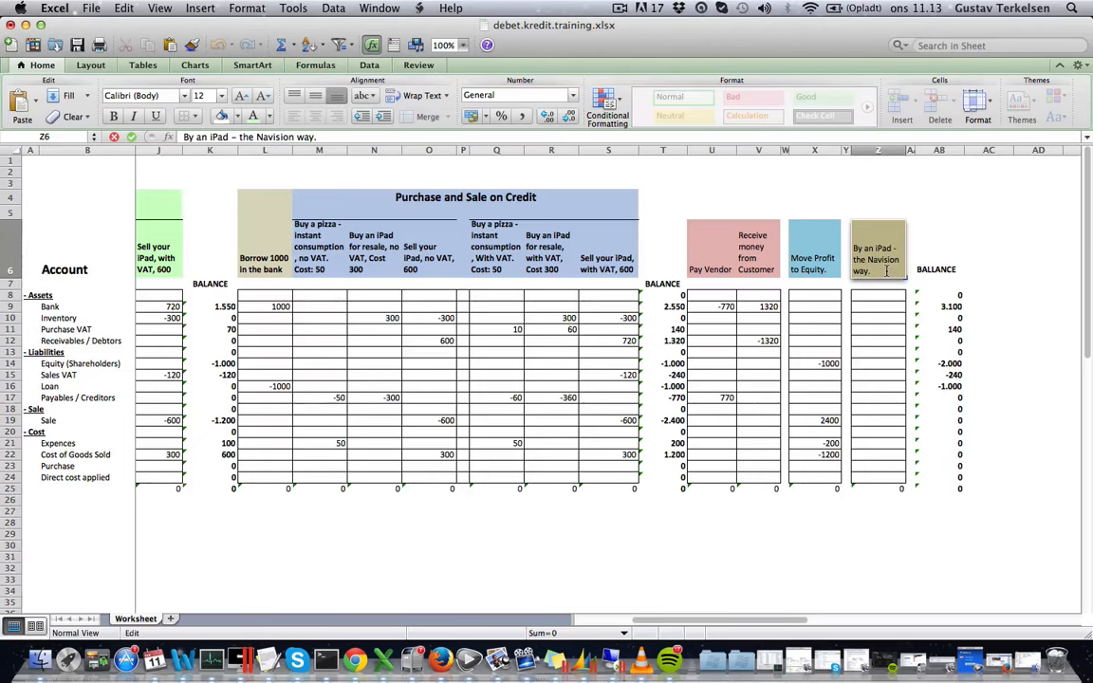
{"action": "type", "text": "For"}
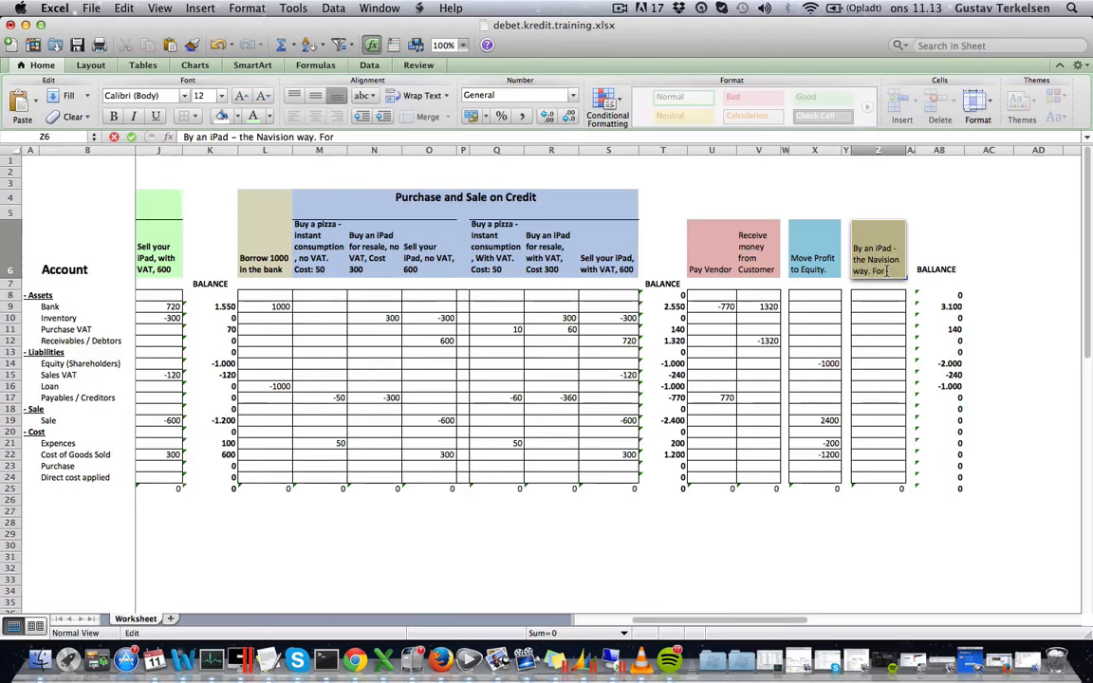
{"action": "type", "text": " resale."}
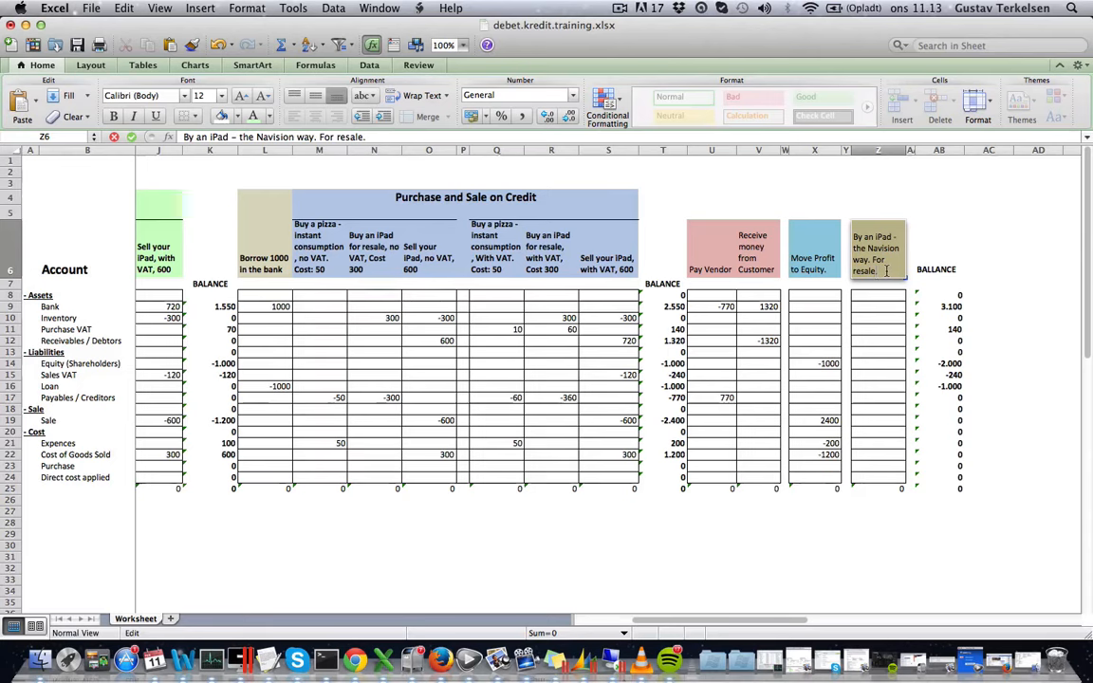
{"action": "type", "text": " With VAT"}
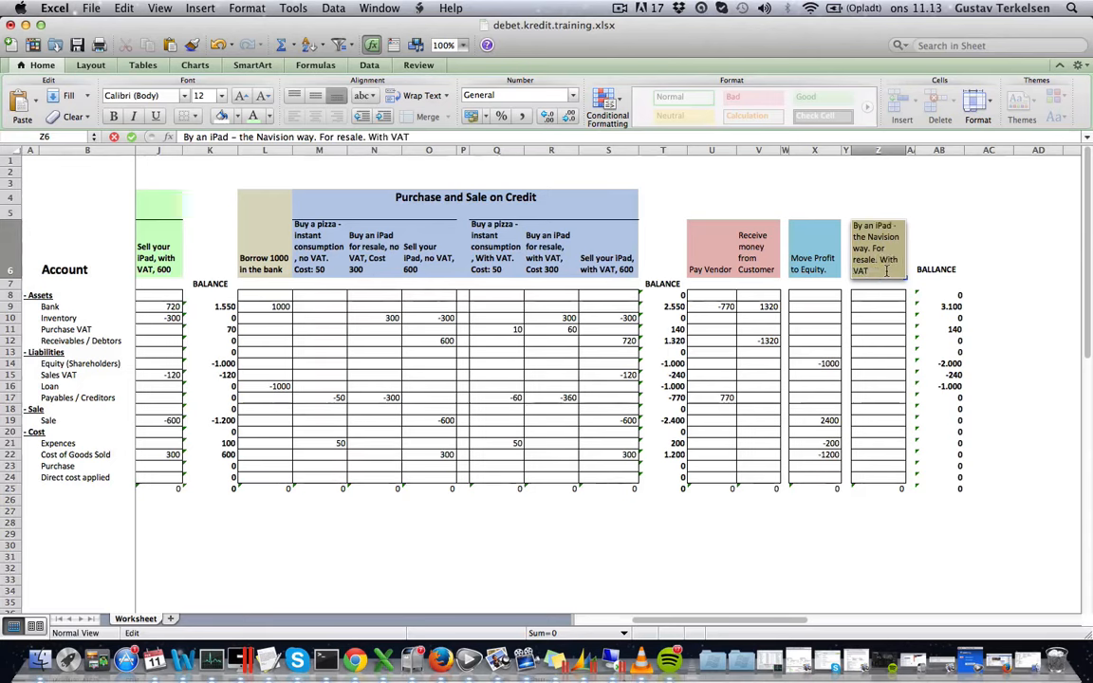
{"action": "type", "text": ". 3"}
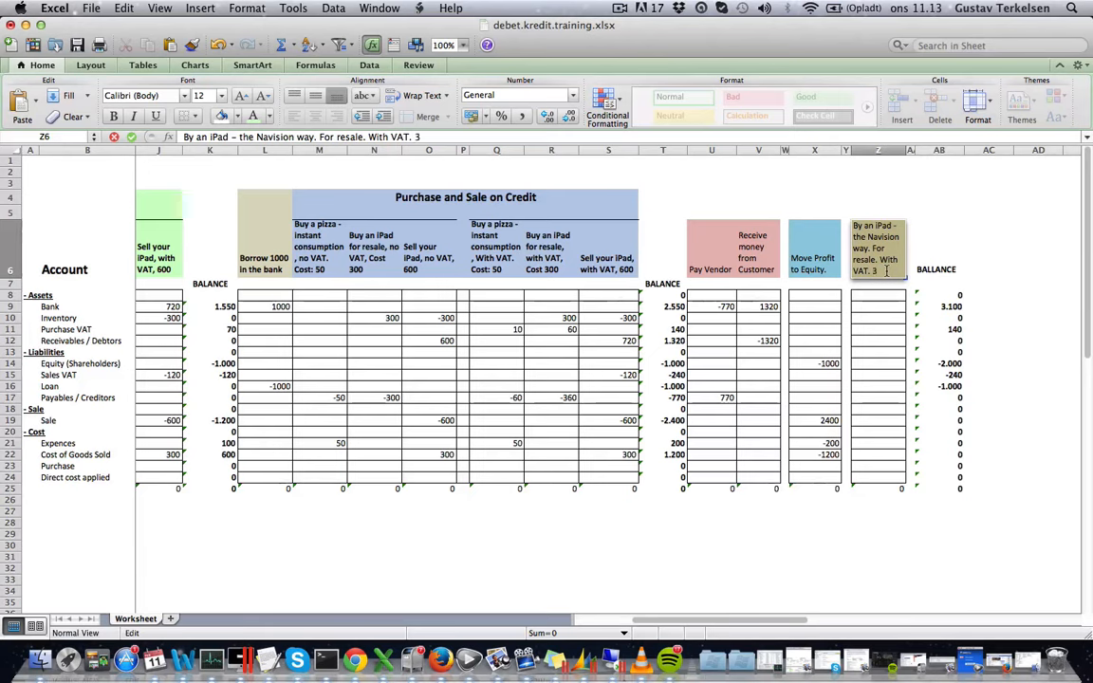
{"action": "type", "text": "00"}
{"action": "key", "text": "Left"}
{"action": "key", "text": "Left"}
{"action": "key", "text": "Left"}
{"action": "type", "text": "Cost"}
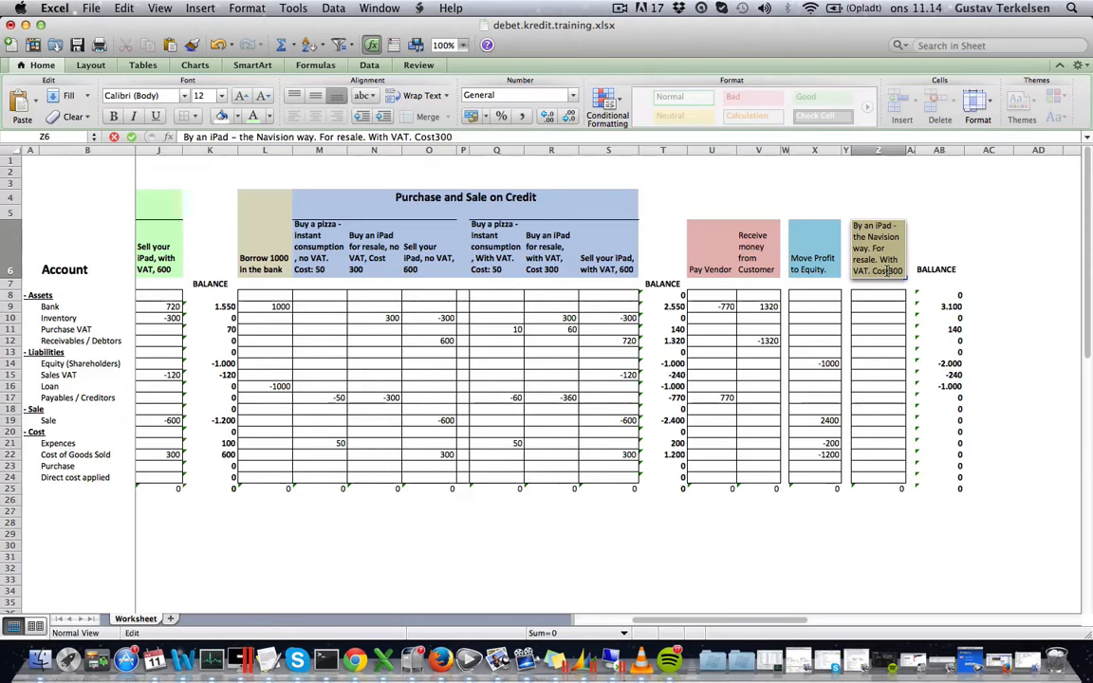
{"action": "key", "text": "Tab"}
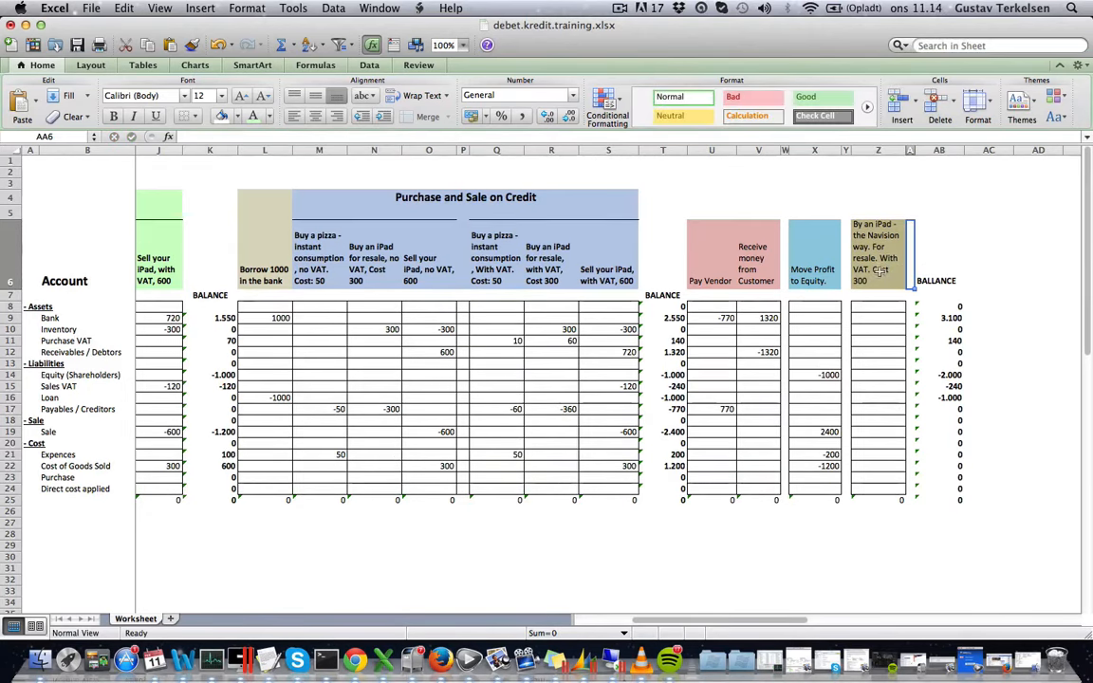
{"action": "left_click", "coordinate": [880, 265]}
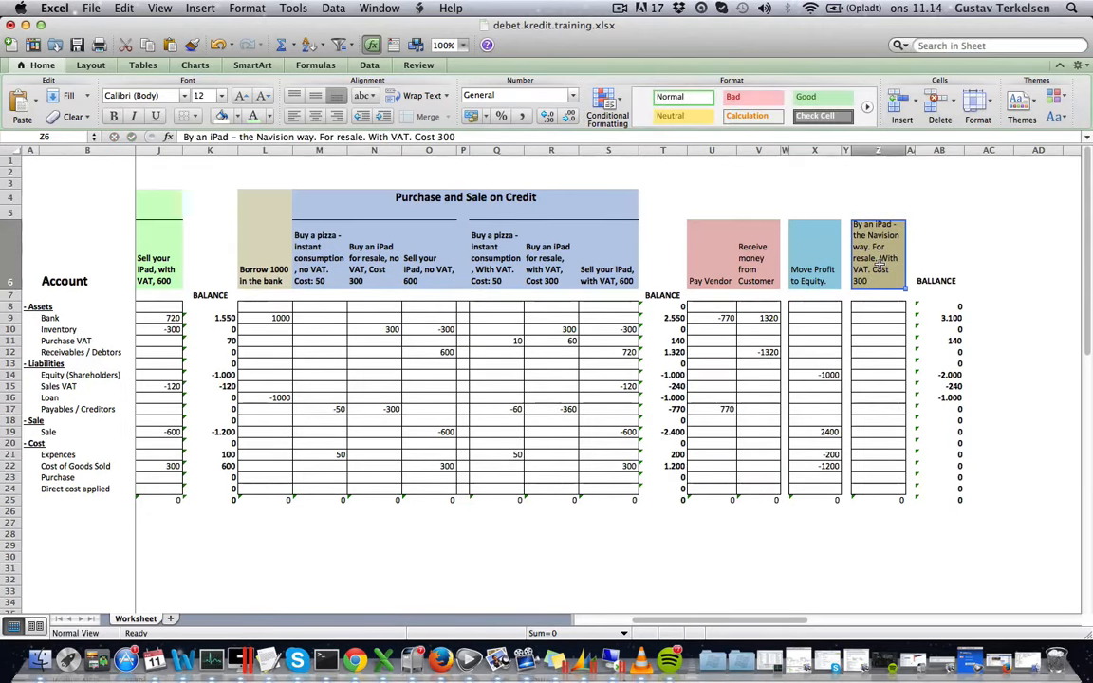
- Enter -360 for Payables / Creditors in the Navision way column, as in the iPad credit purchase with VAT
{"action": "left_click", "coordinate": [881, 318]}
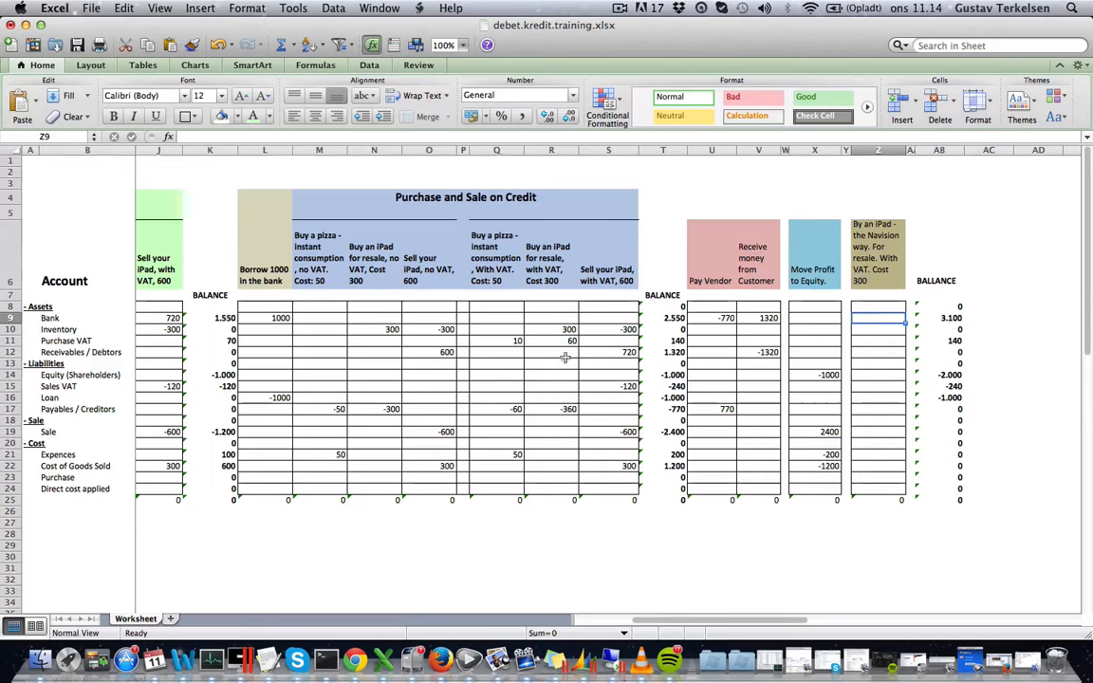
{"action": "left_click", "coordinate": [555, 409]}
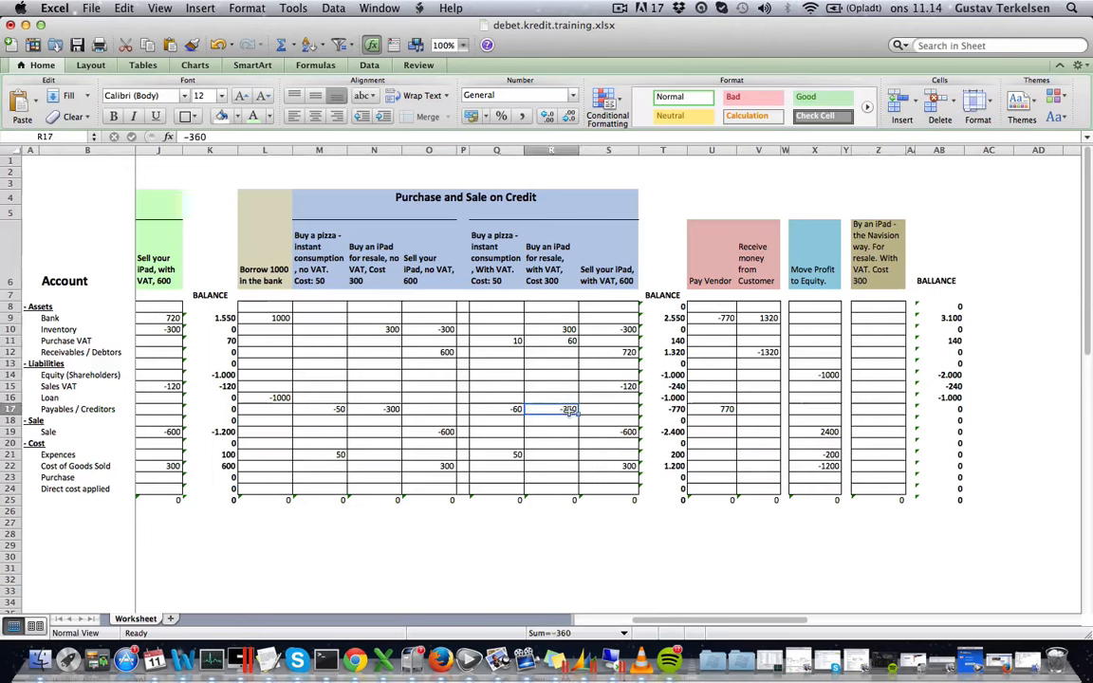
{"action": "left_click", "coordinate": [887, 409]}
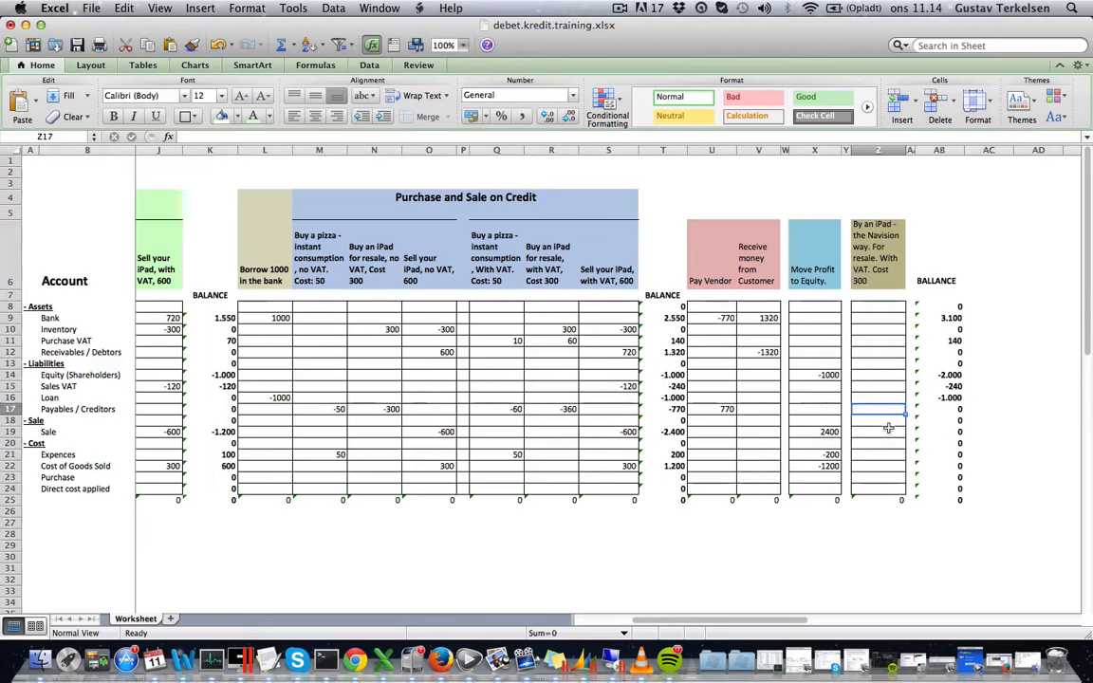
{"action": "type", "text": "-36"}
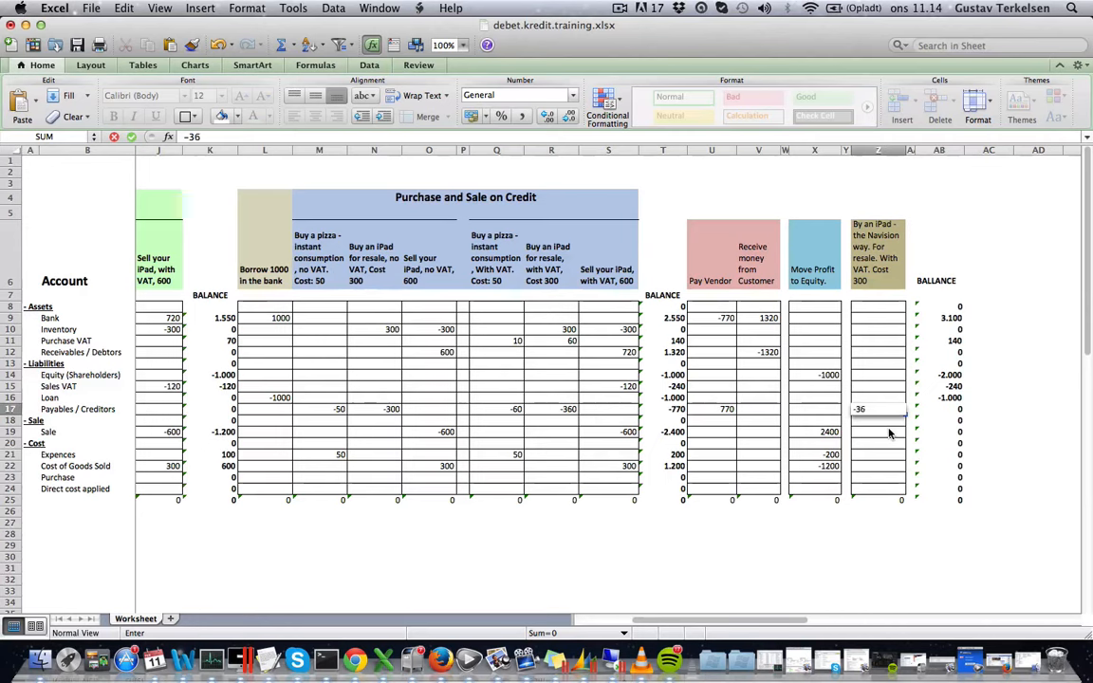
{"action": "type", "text": "0"}
{"action": "key", "text": "Tab"}
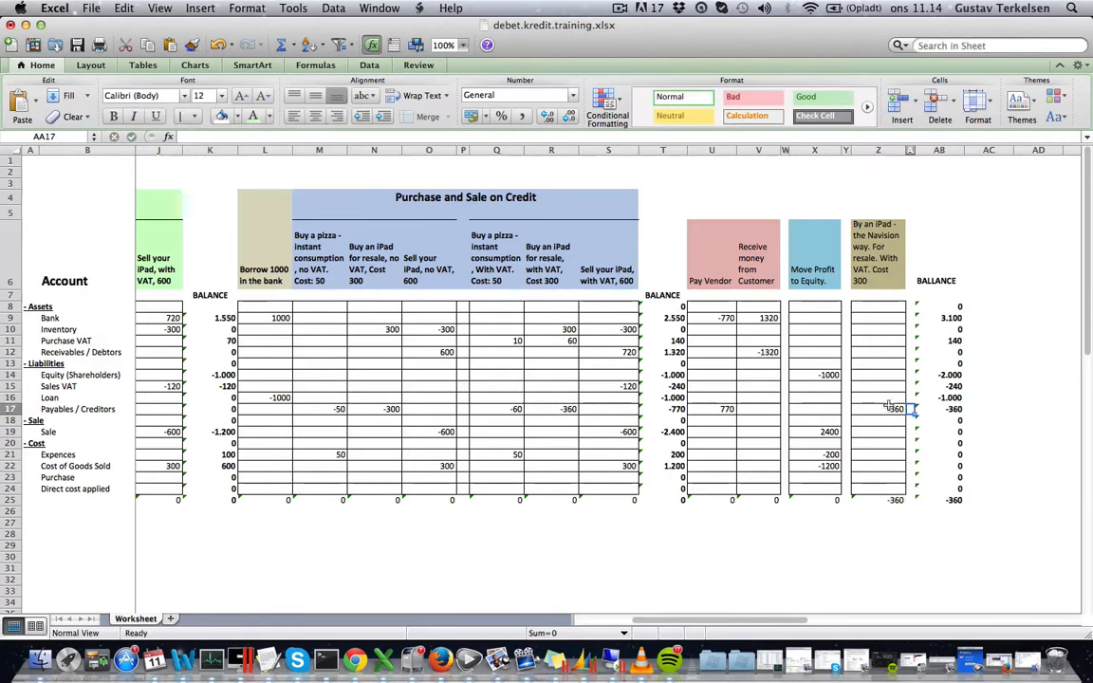
{"action": "left_click", "coordinate": [887, 409]}
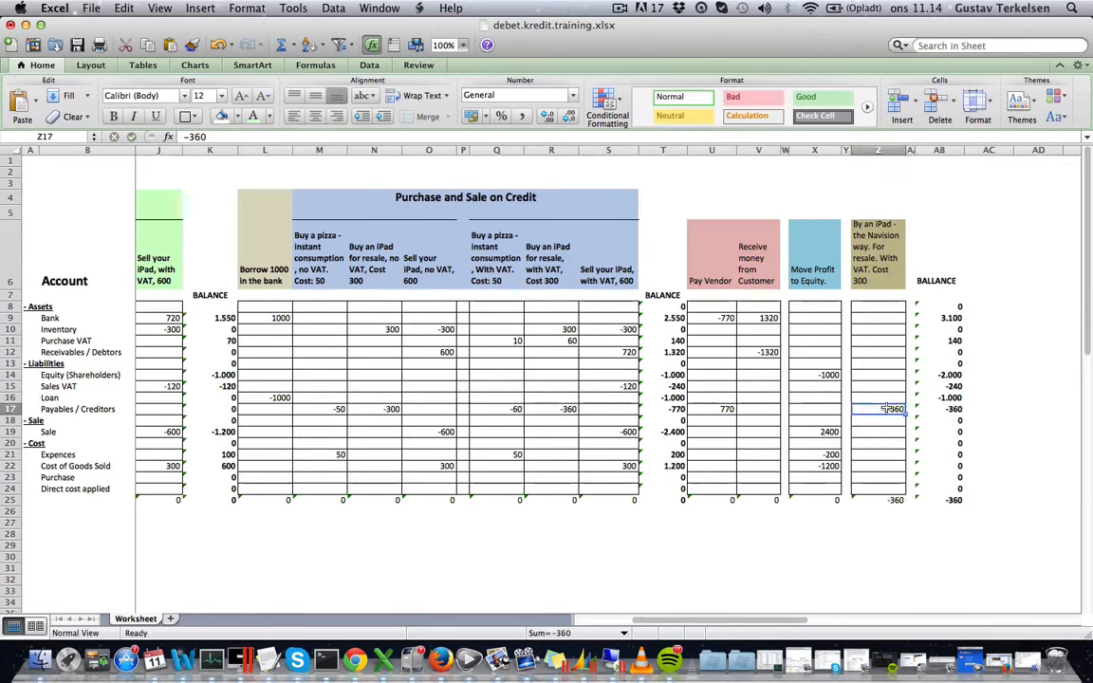
- Enter 300 for Purchase in the Navision way column
{"action": "left_click", "coordinate": [876, 477]}
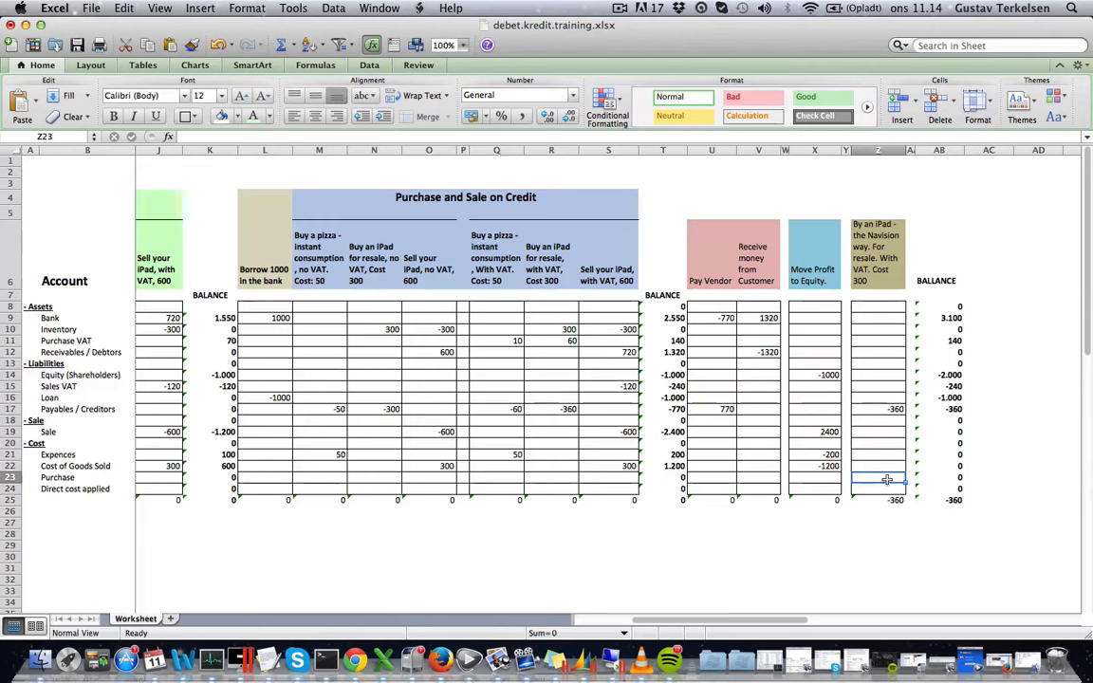
{"action": "type", "text": "300"}
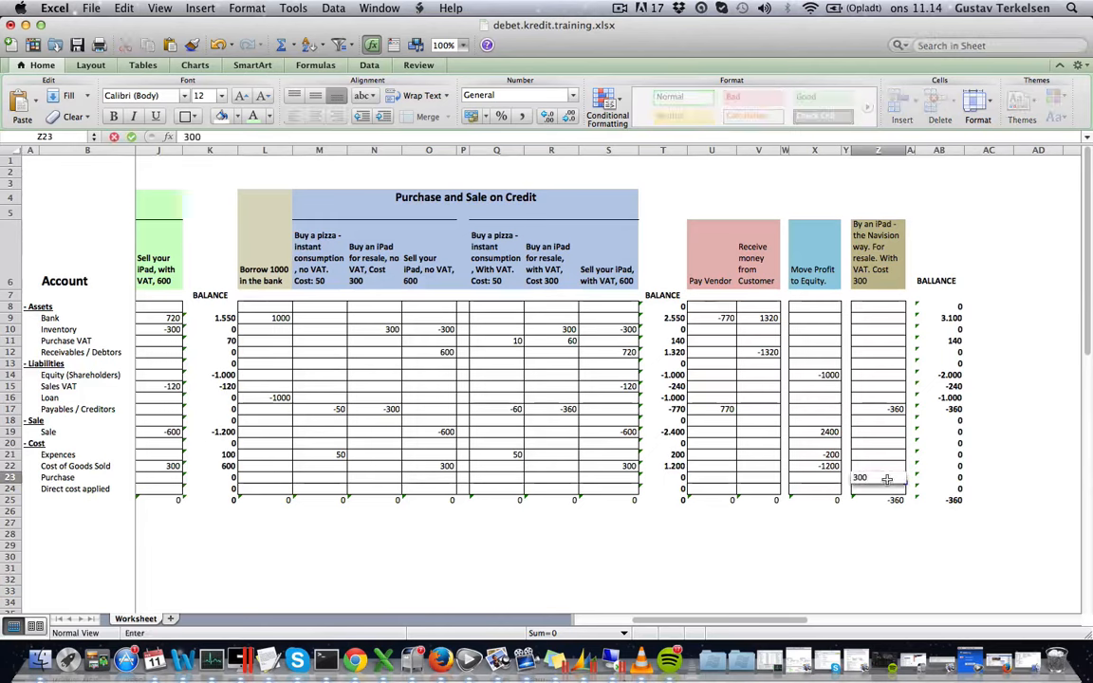
{"action": "key", "text": "Tab"}
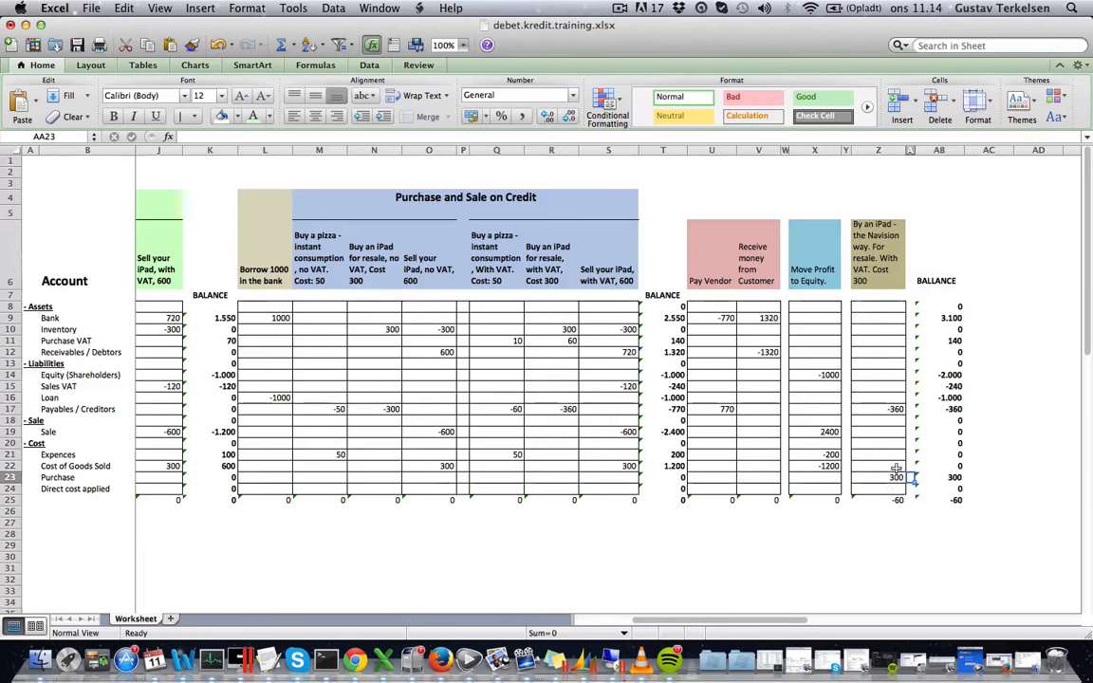
- Enter 60 for Purchase VAT in the Navision way column to balance the payable against the purchase
{"action": "left_click", "coordinate": [895, 409]}
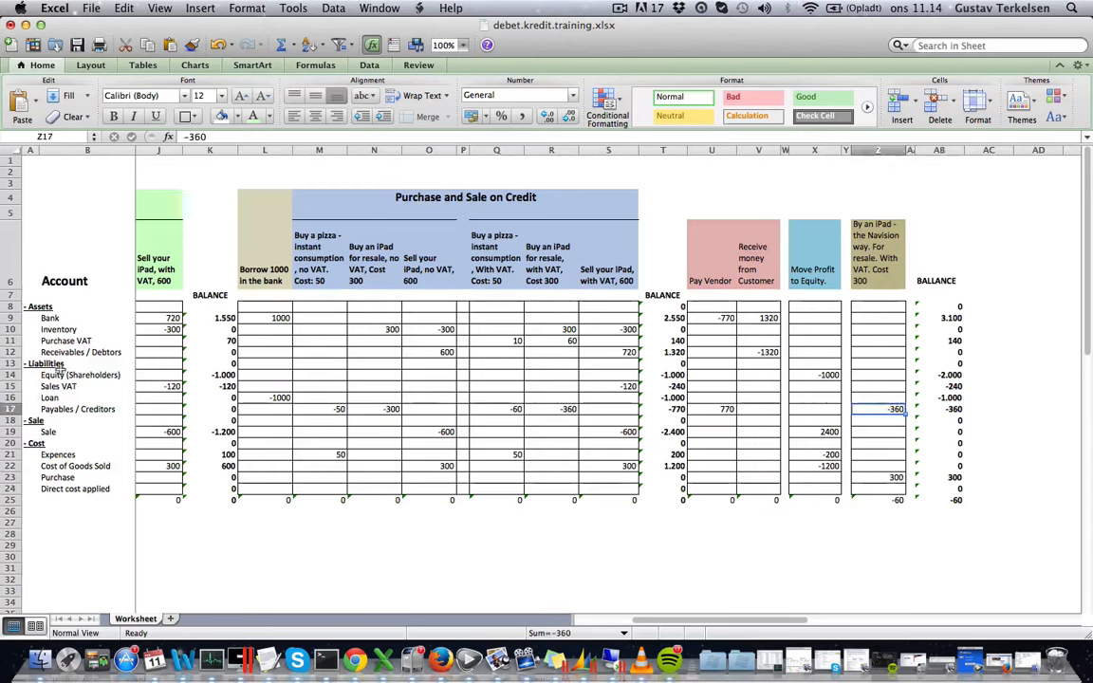
{"action": "left_click", "coordinate": [10, 341]}
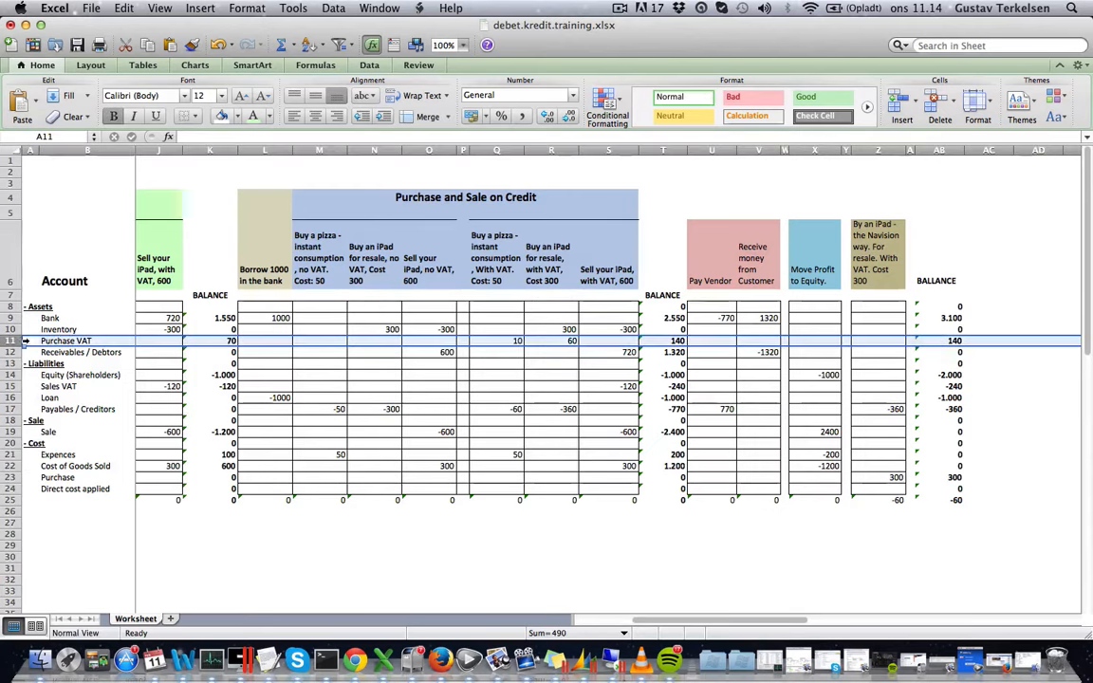
{"action": "left_click", "coordinate": [877, 341]}
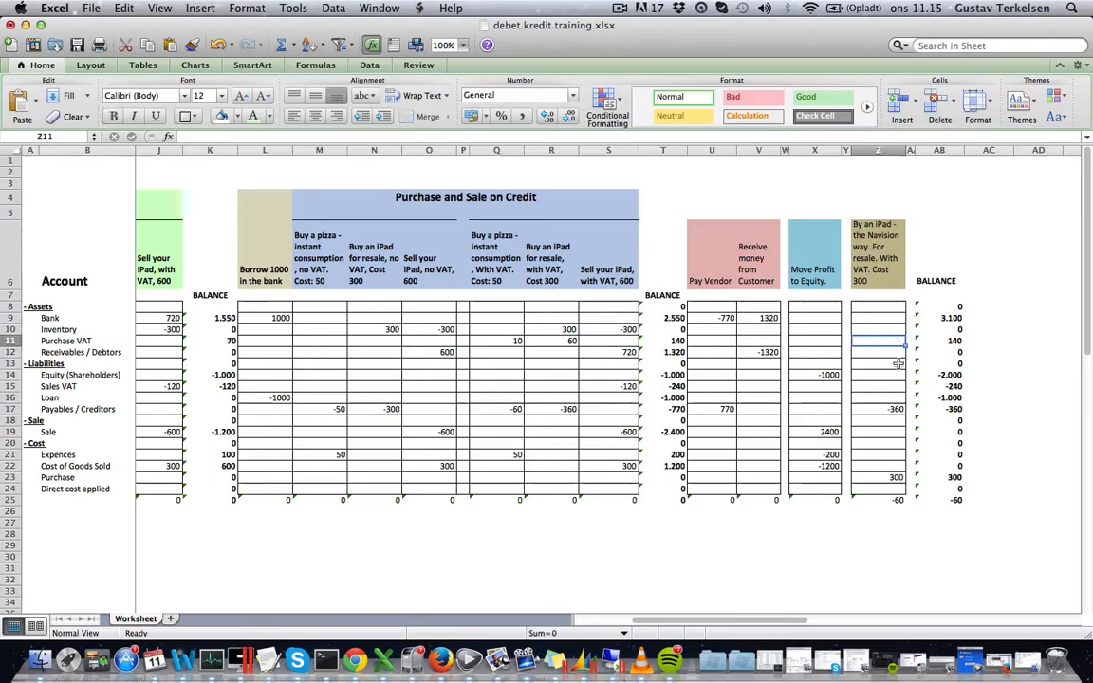
{"action": "type", "text": "60"}
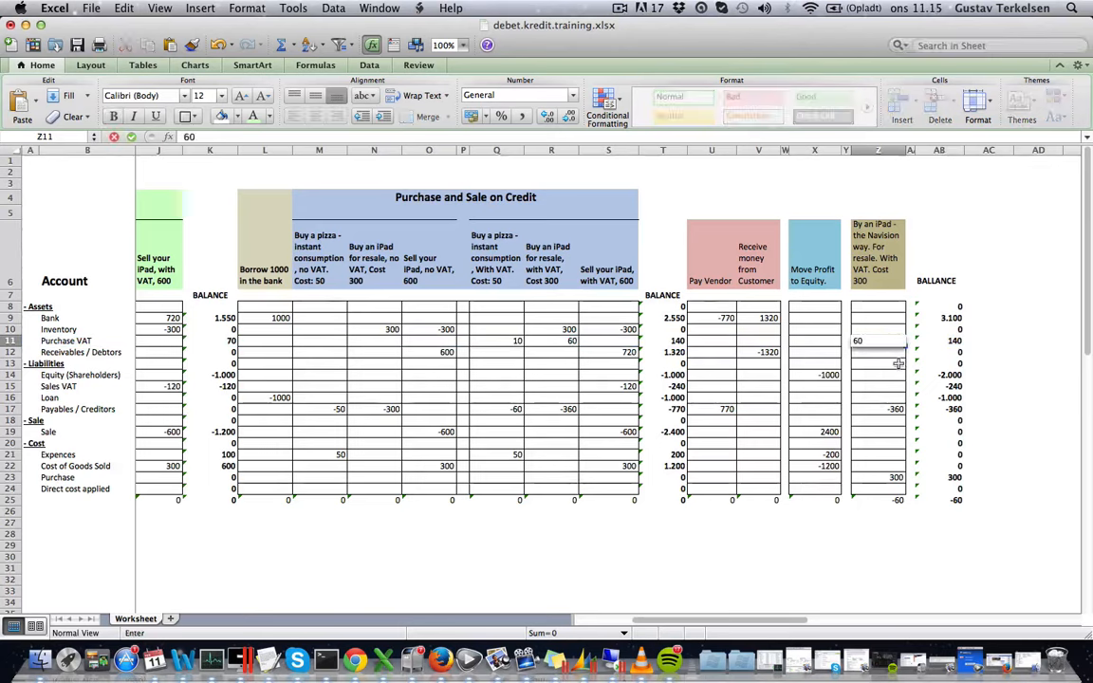
{"action": "key", "text": "Return"}
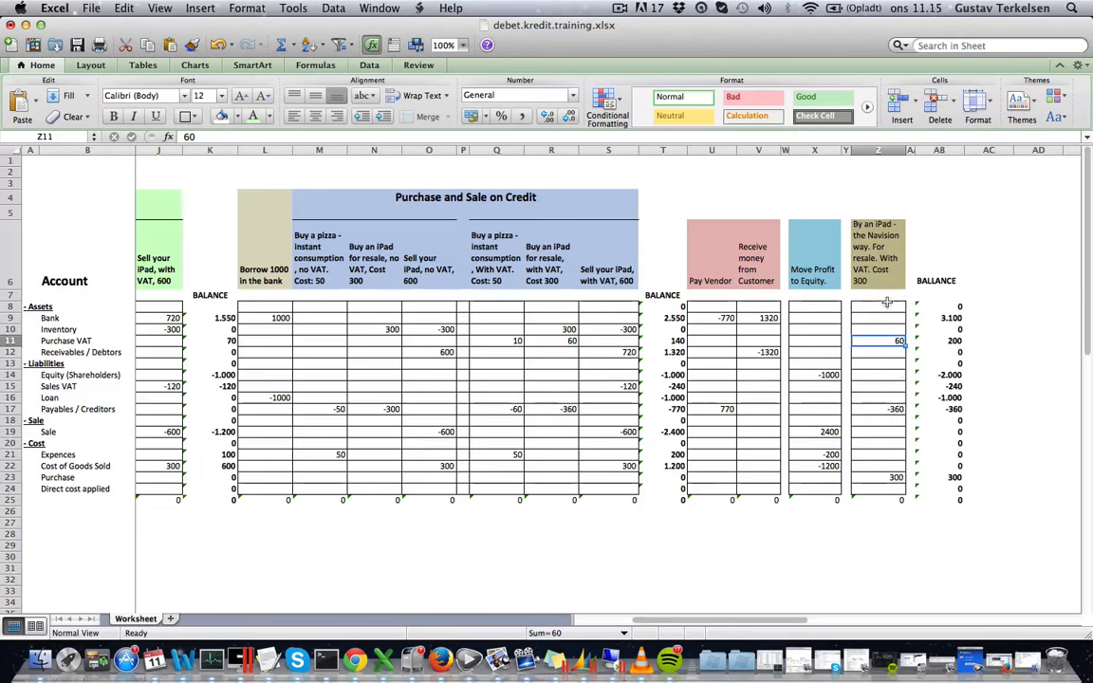
- Enter -300 for Direct cost applied in the Navision way column to offset the Purchase amount
{"action": "left_click", "coordinate": [896, 477]}
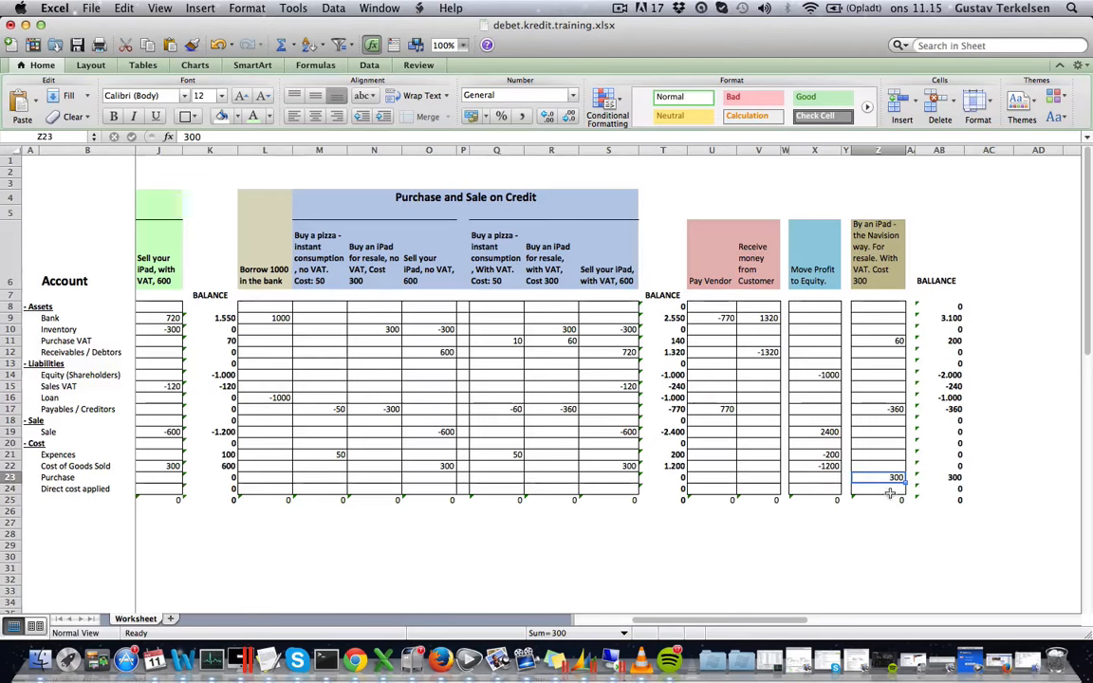
{"action": "left_click", "coordinate": [892, 489]}
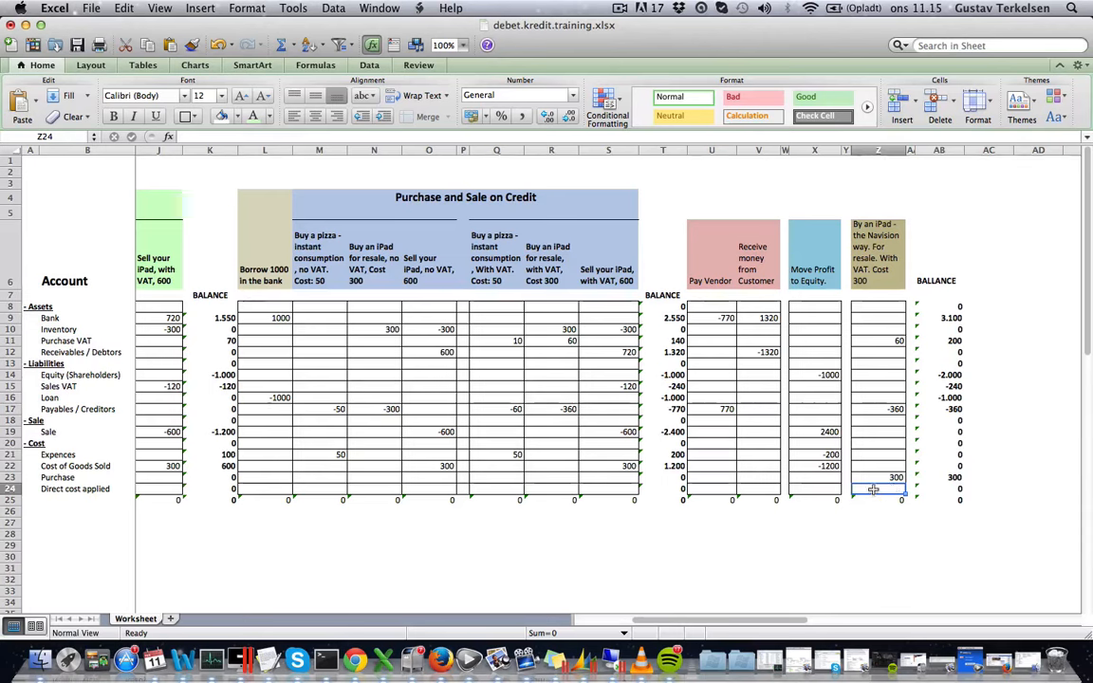
{"action": "type", "text": "-300"}
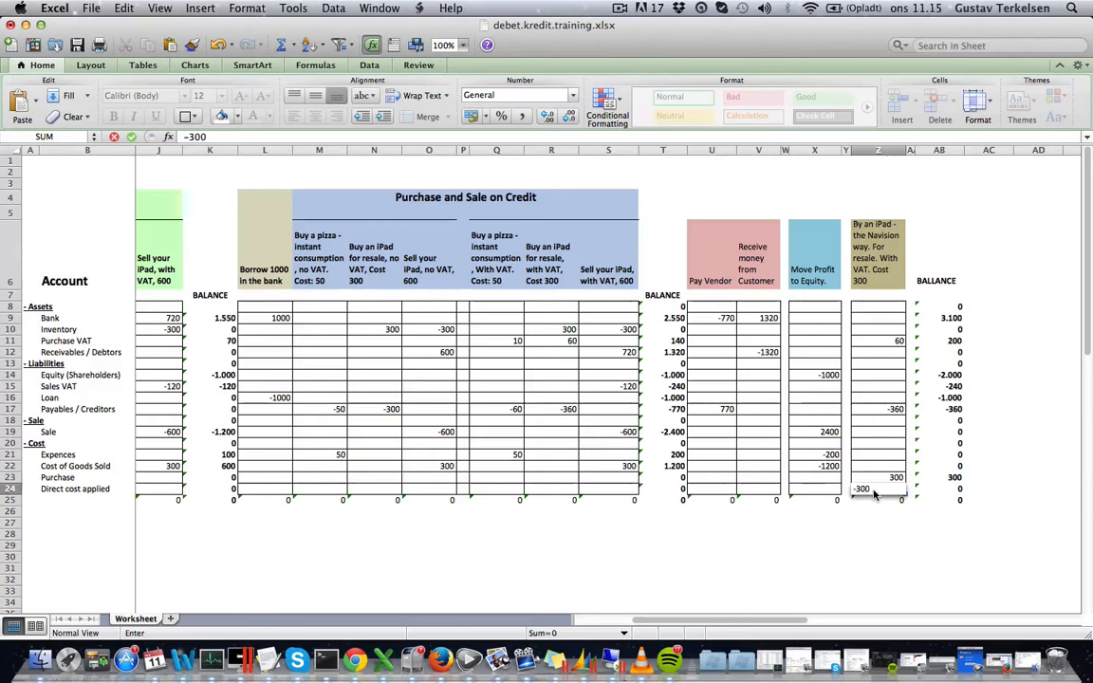
{"action": "key", "text": "Tab"}
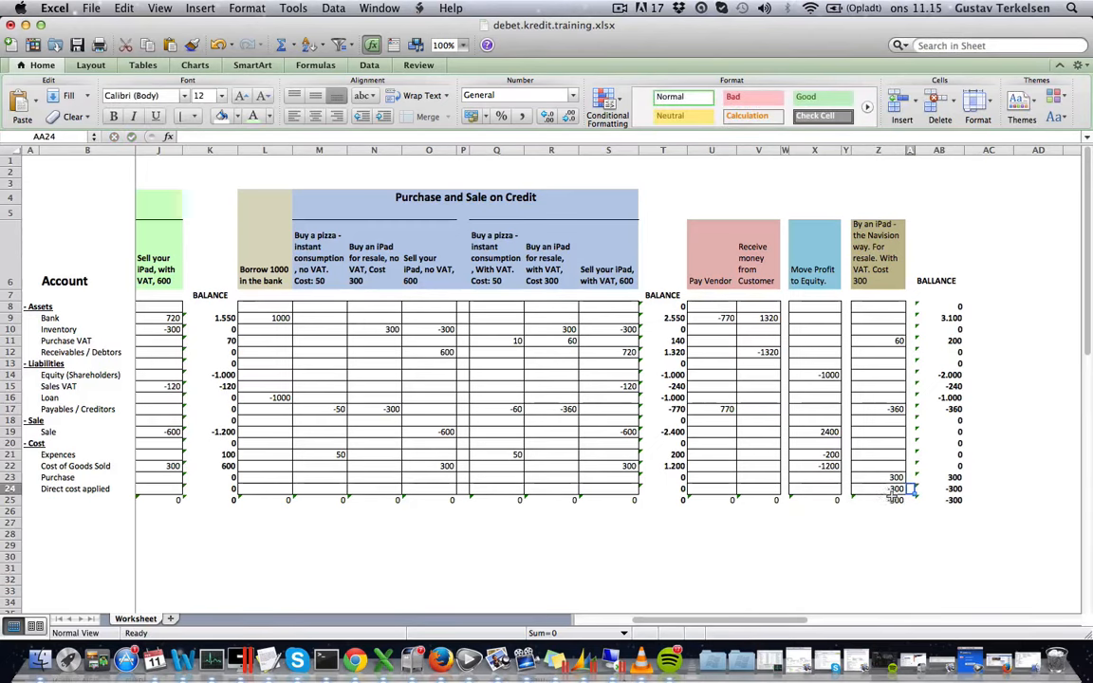
- Enter 300 for Inventory in the Navision way column to balance the direct cost applied
{"action": "left_click", "coordinate": [892, 490]}
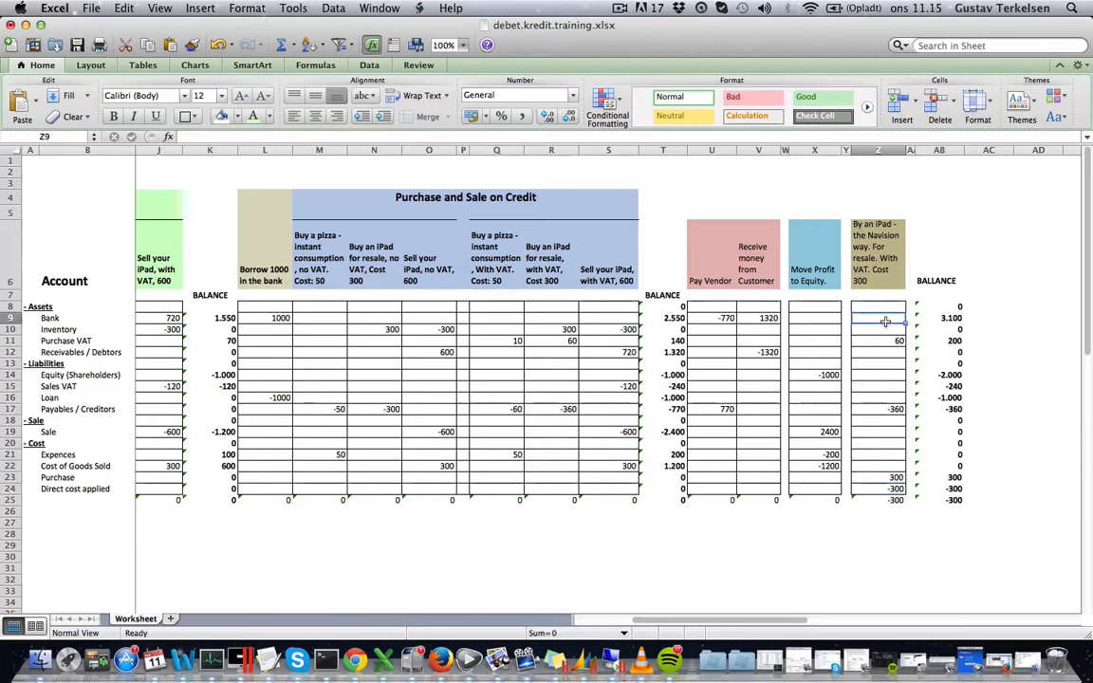
{"action": "left_click", "coordinate": [884, 319]}
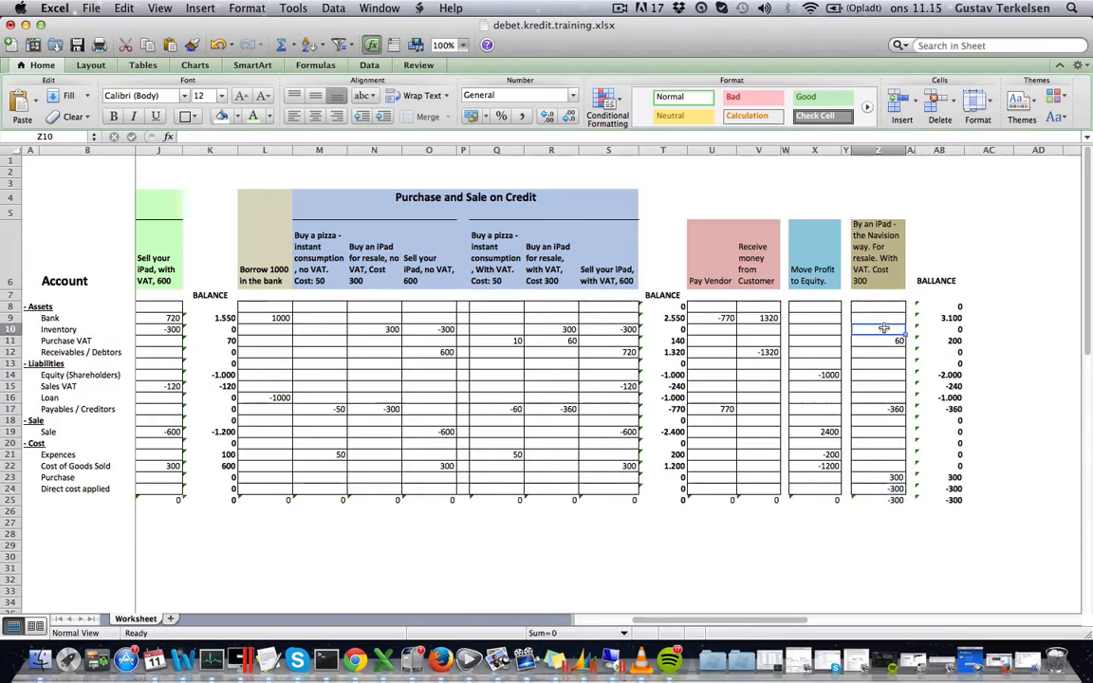
{"action": "left_click", "coordinate": [883, 329]}
{"action": "type", "text": "300"}
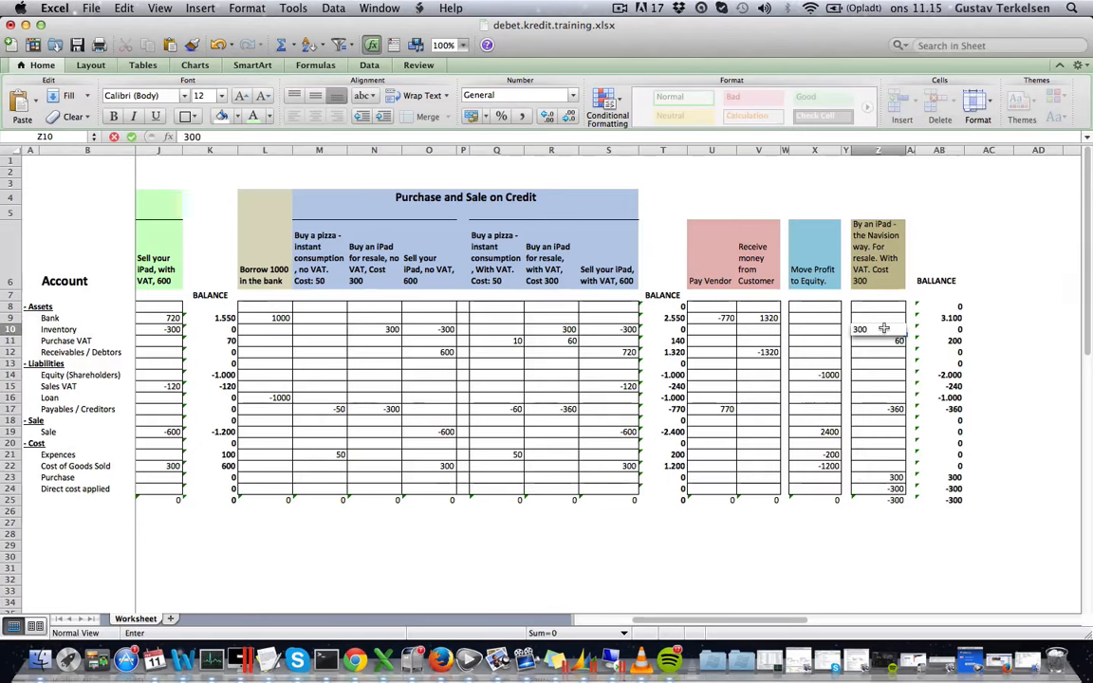
{"action": "key", "text": "Tab"}
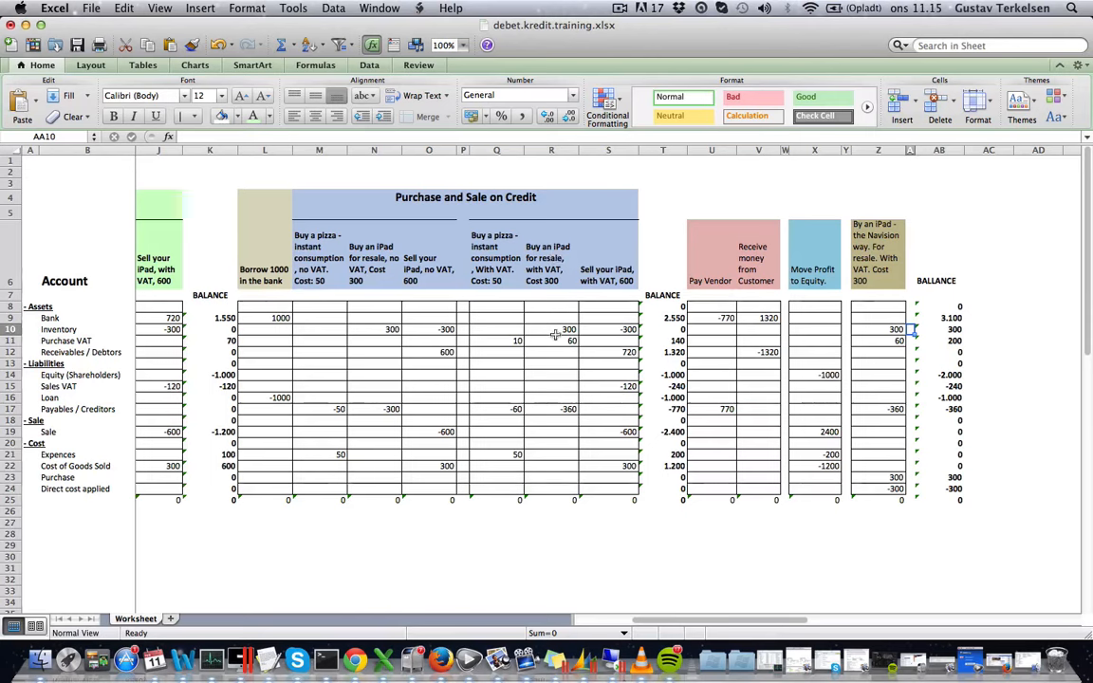
- Compare the Navision way postings with the iPad credit purchase with VAT, and examine the offsetting Purchase and Direct cost applied entries
{"action": "left_click", "coordinate": [897, 330]}
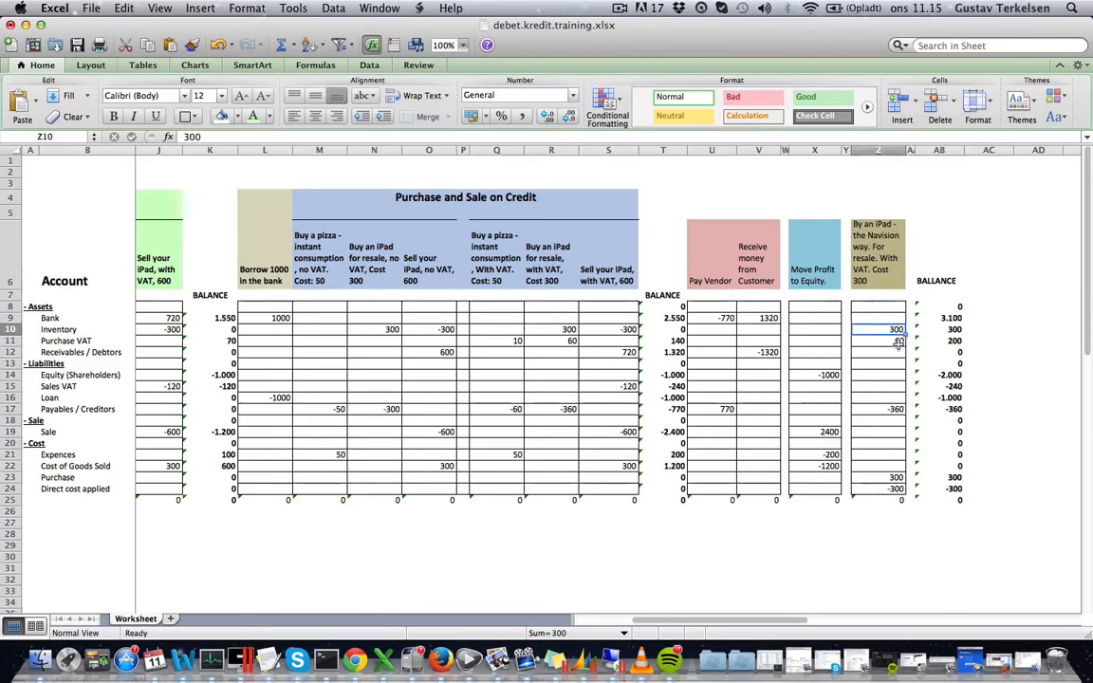
{"action": "left_click", "coordinate": [897, 342]}
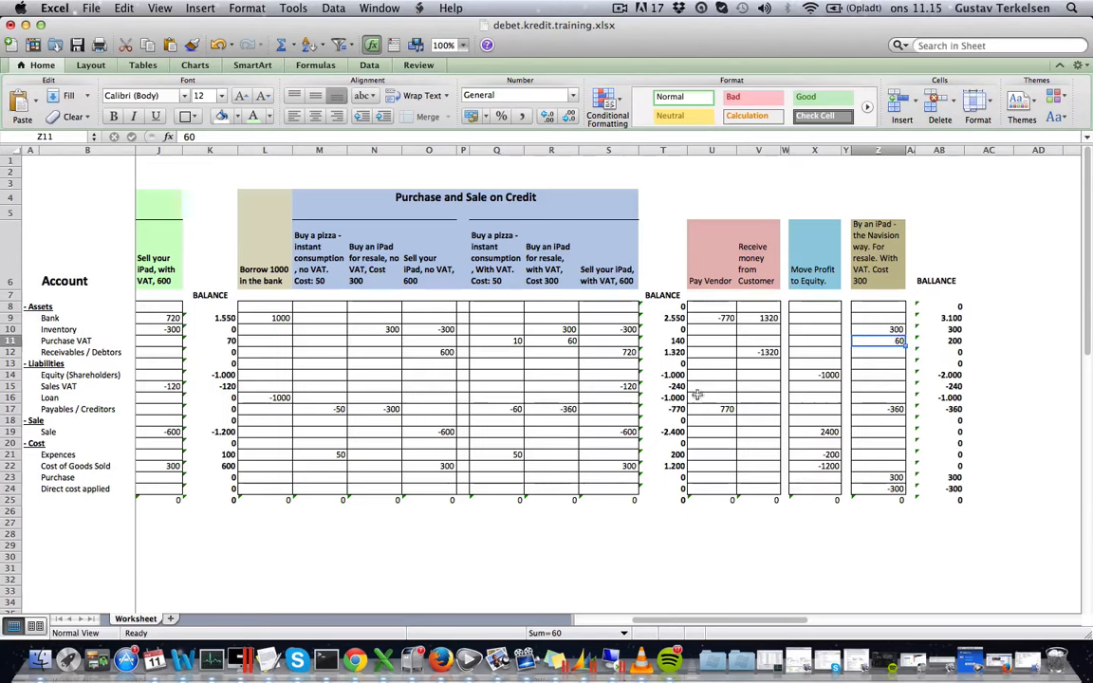
{"action": "left_click", "coordinate": [560, 344]}
{"action": "left_click", "coordinate": [880, 409]}
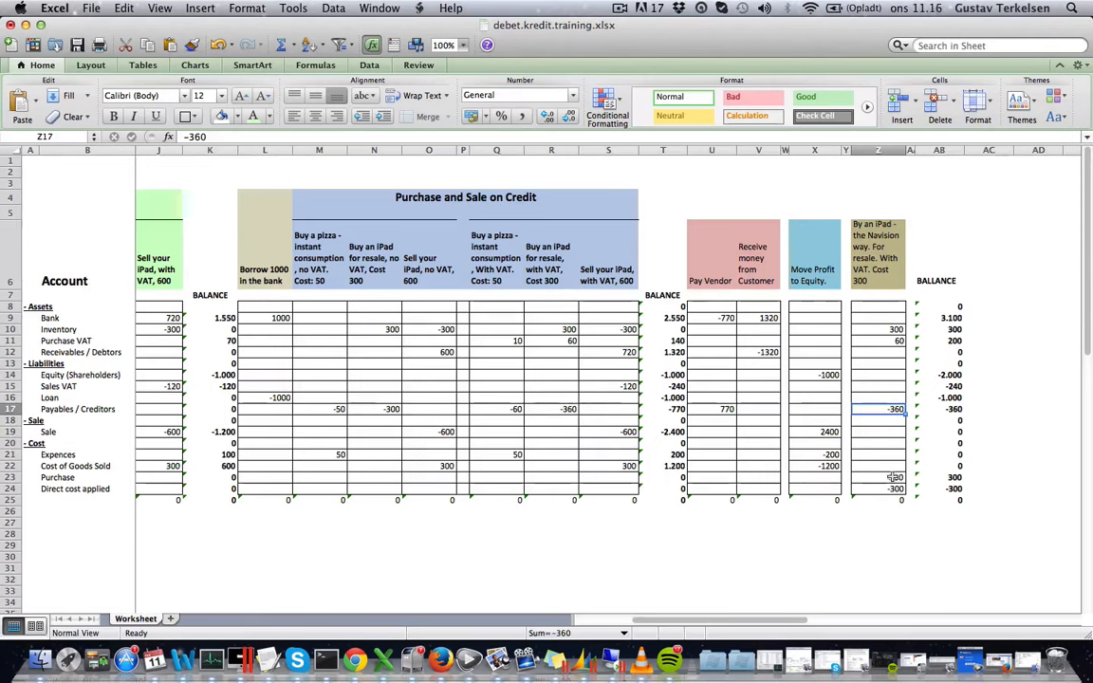
{"action": "left_click", "coordinate": [894, 478]}
{"action": "left_click_drag", "start_coordinate": [894, 477], "coordinate": [893, 486]}
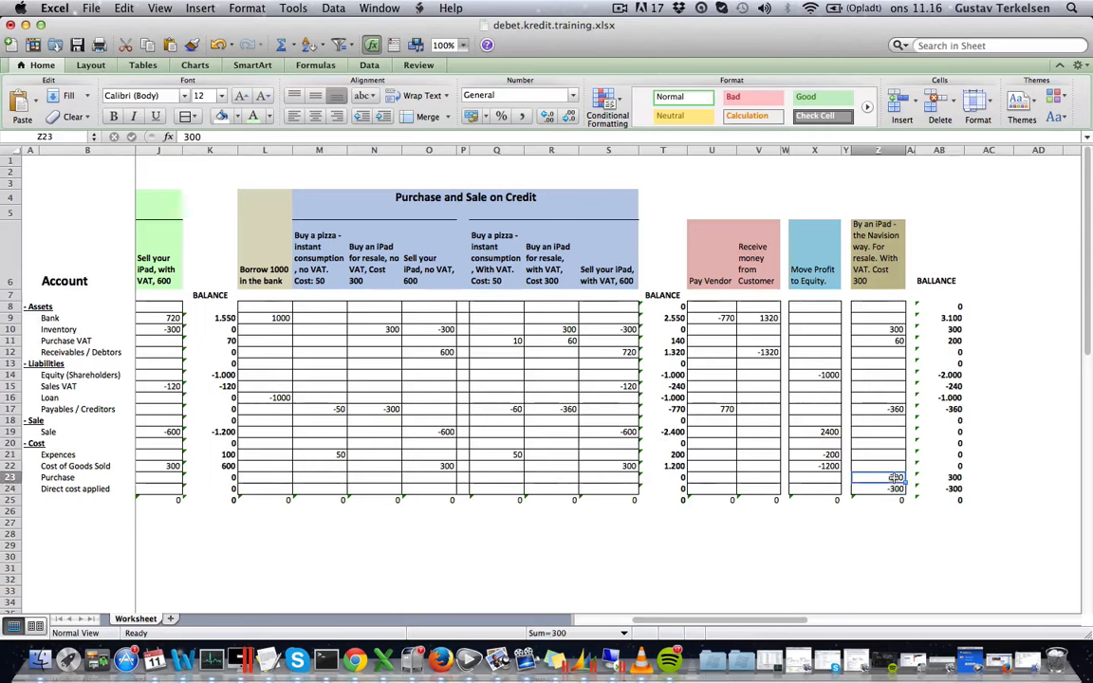
{"action": "left_click", "coordinate": [896, 479]}
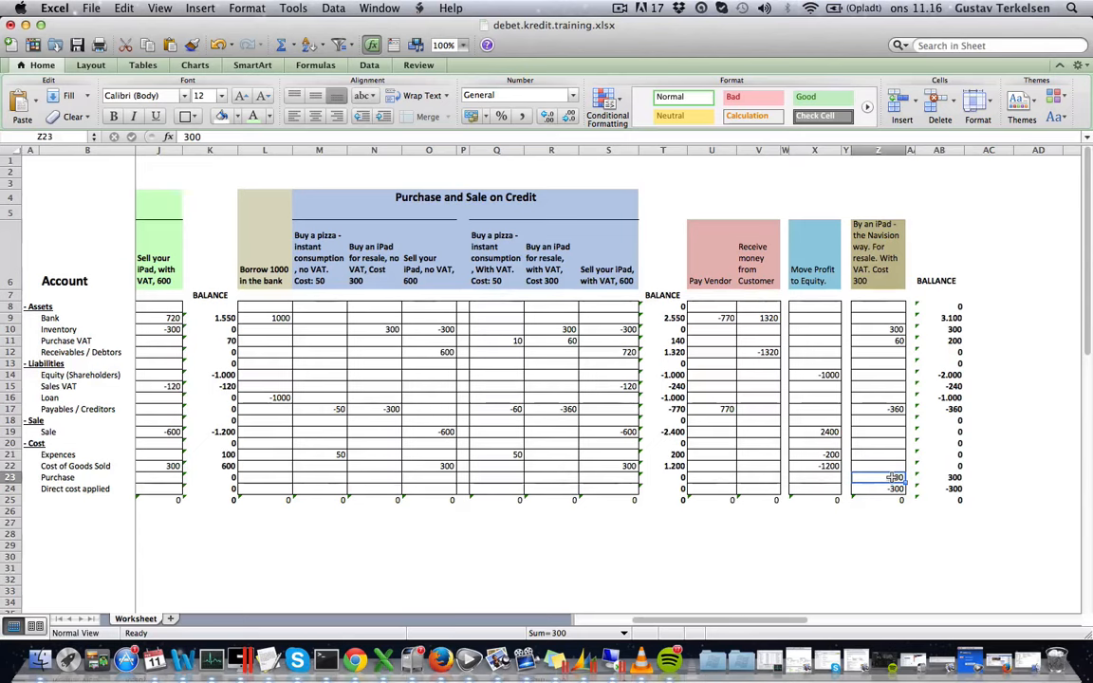
{"action": "left_click", "coordinate": [892, 490]}
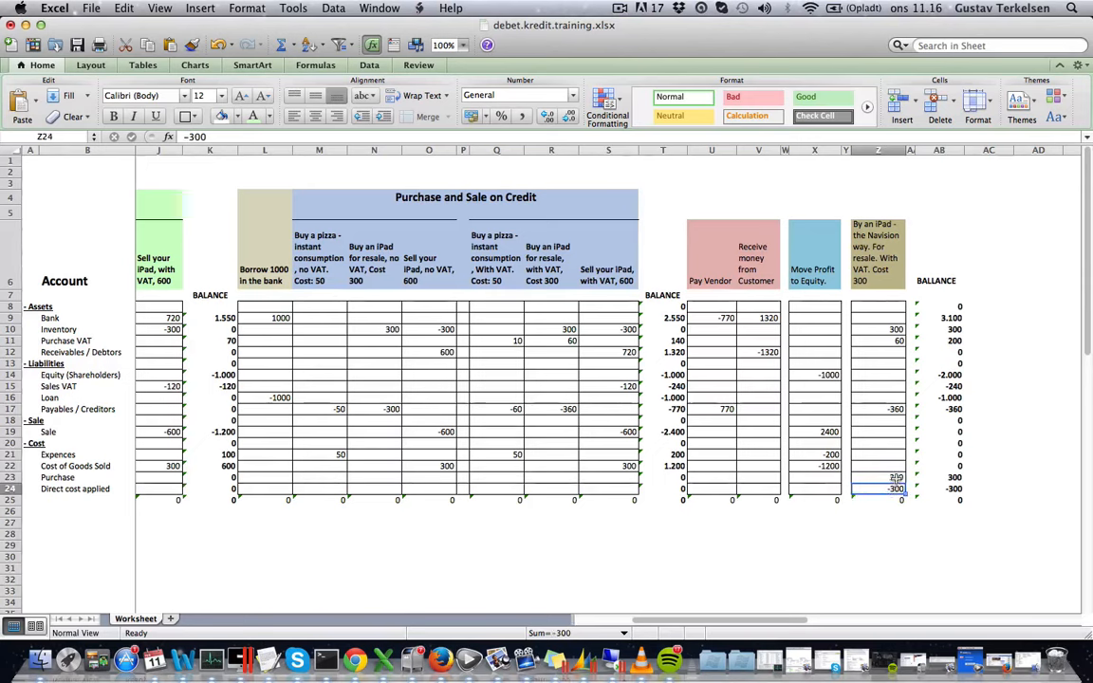
{"action": "left_click", "coordinate": [896, 478]}
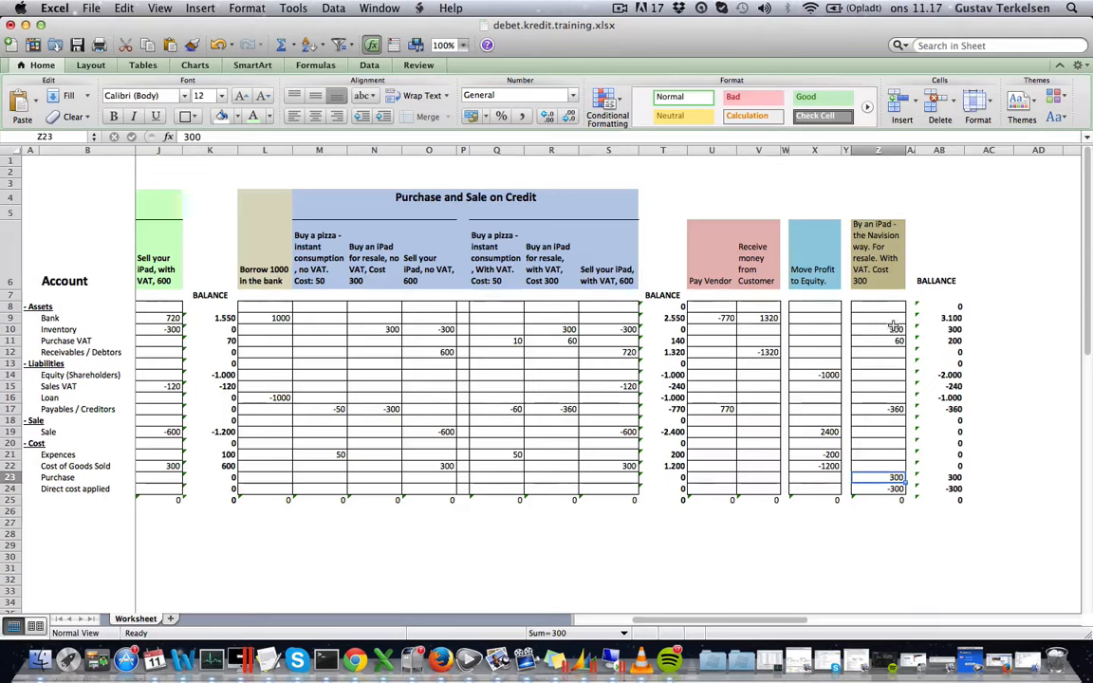
{"action": "left_click_drag", "start_coordinate": [882, 309], "coordinate": [889, 486]}
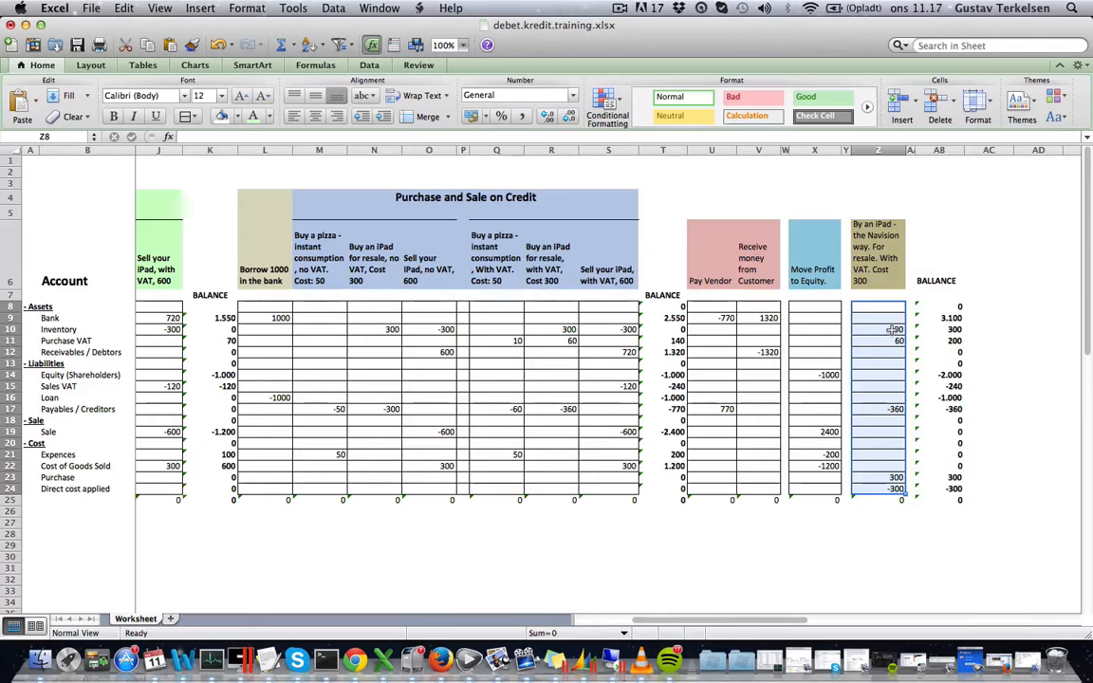
{"action": "left_click", "coordinate": [896, 478]}
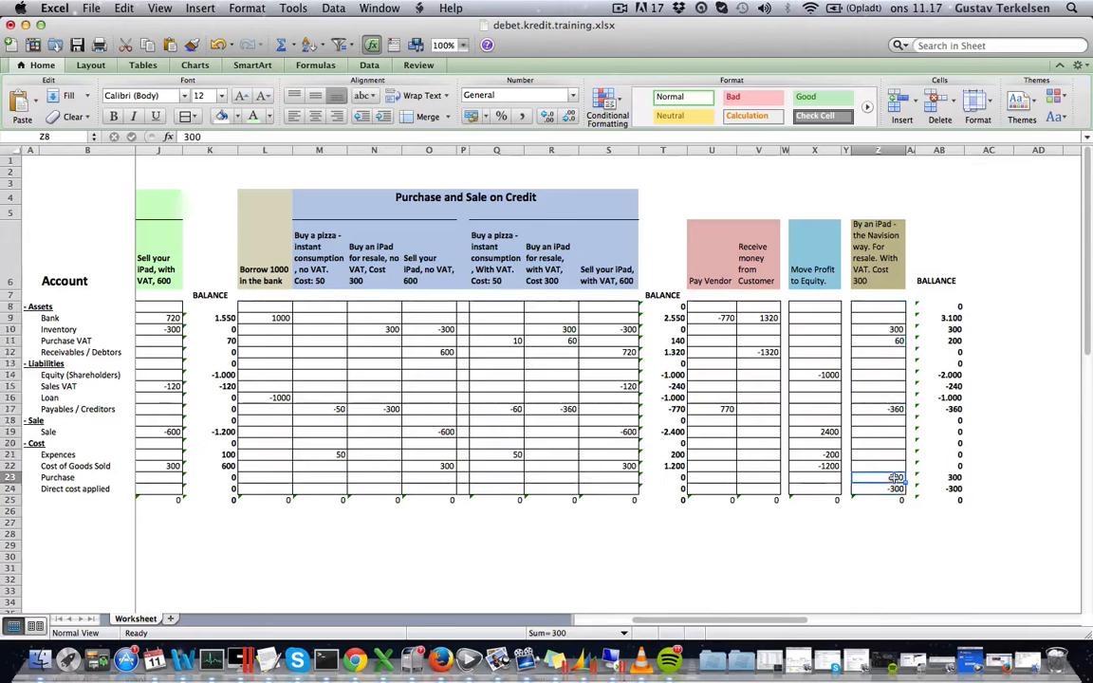
{"action": "left_click_drag", "start_coordinate": [897, 478], "coordinate": [896, 489]}
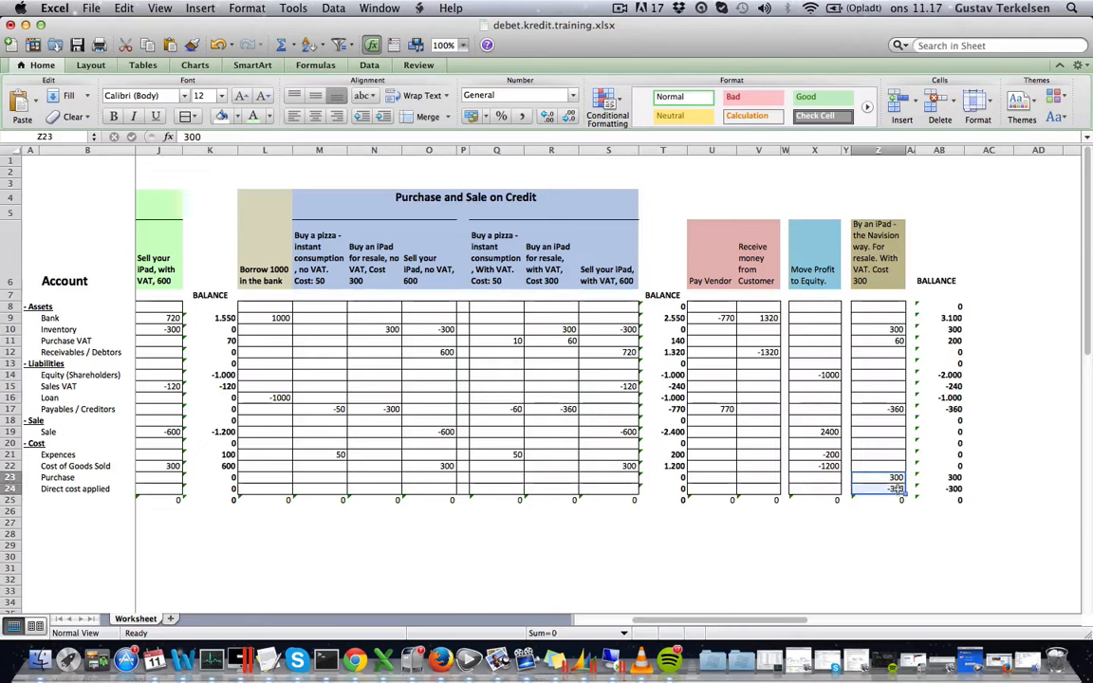